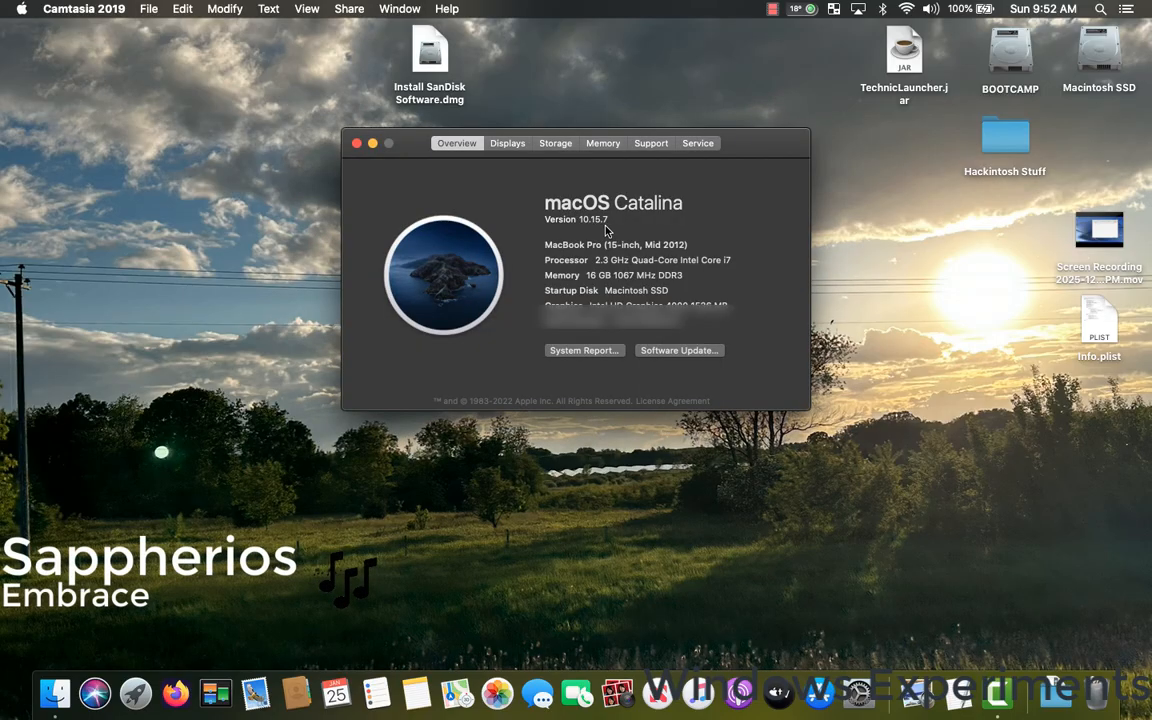
# Close the About This Mac window, switch to Firefox and load massgrave.dev.
pyautogui.click(357, 143)
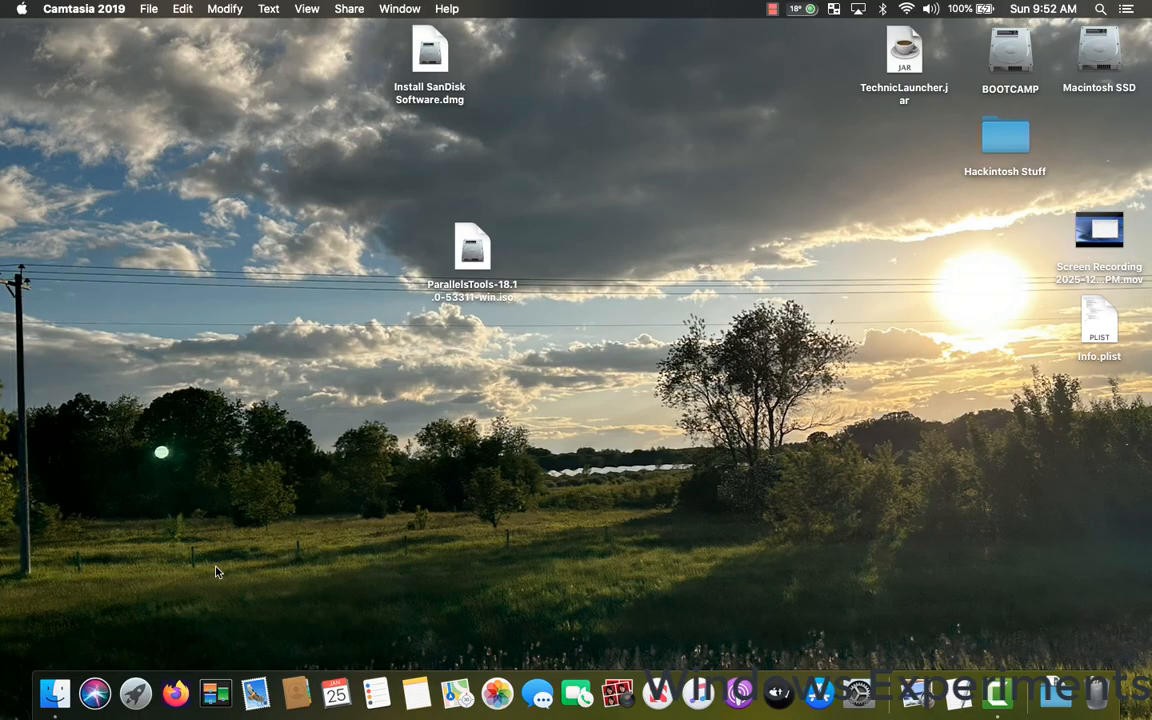
pyautogui.click(173, 690)
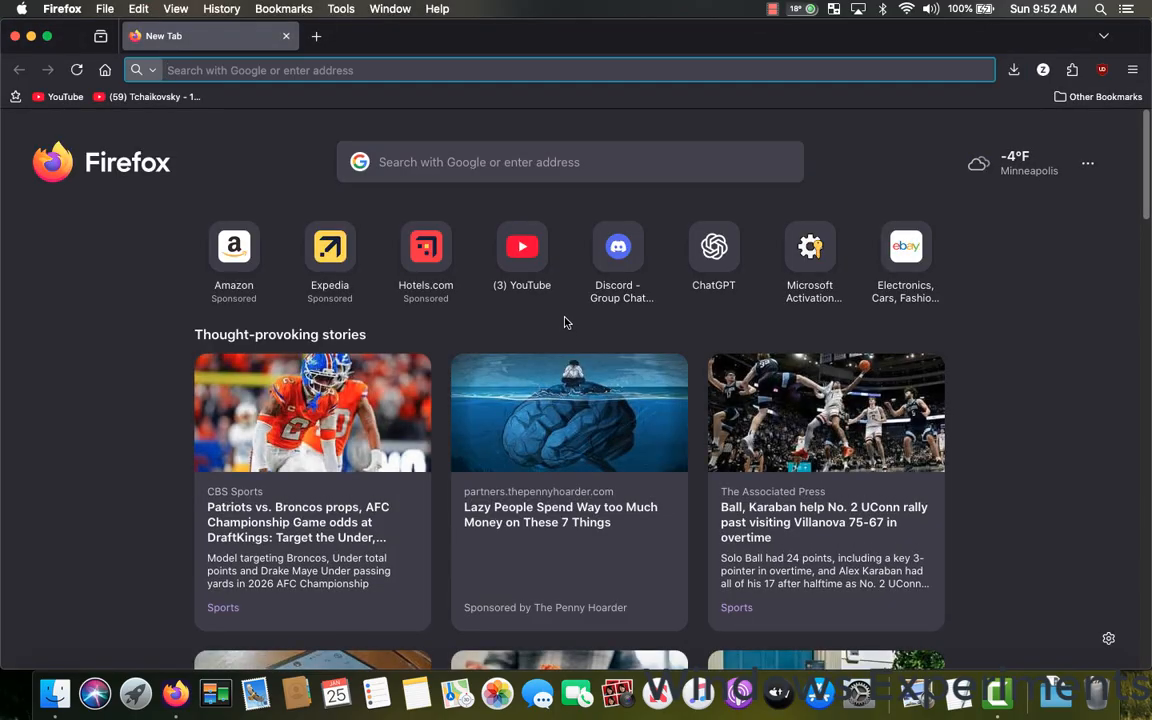
pyautogui.write('massgra')
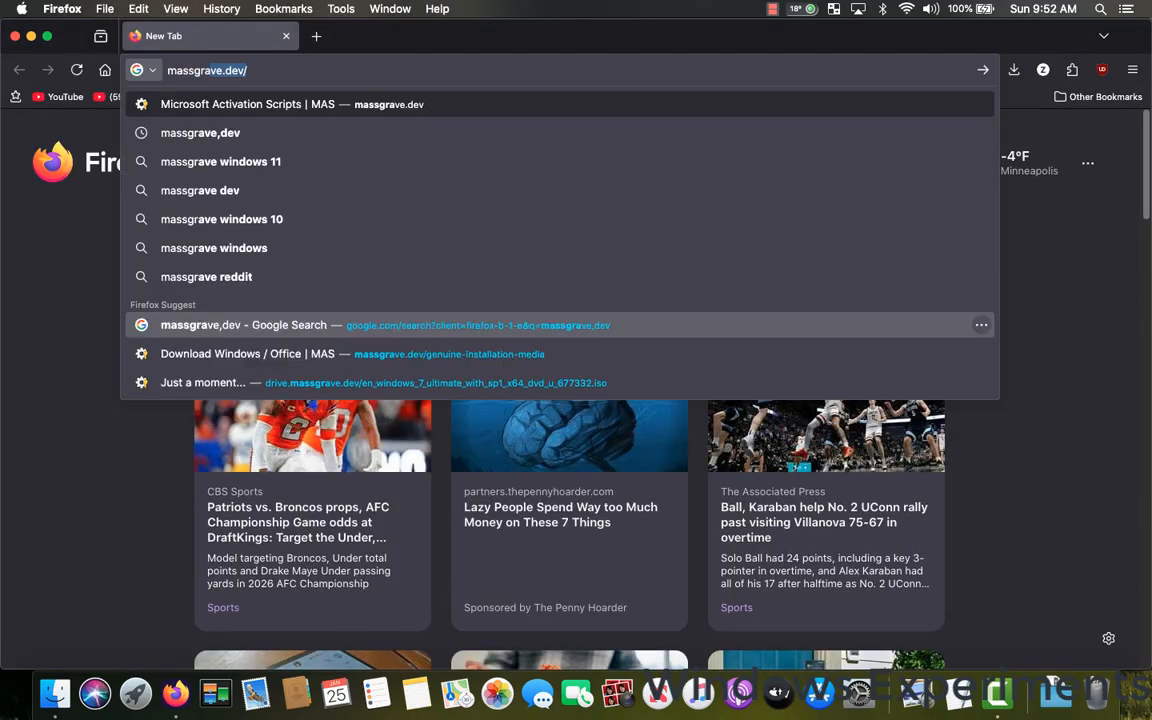
pyautogui.write('ve.dev')
pyautogui.press('Return')
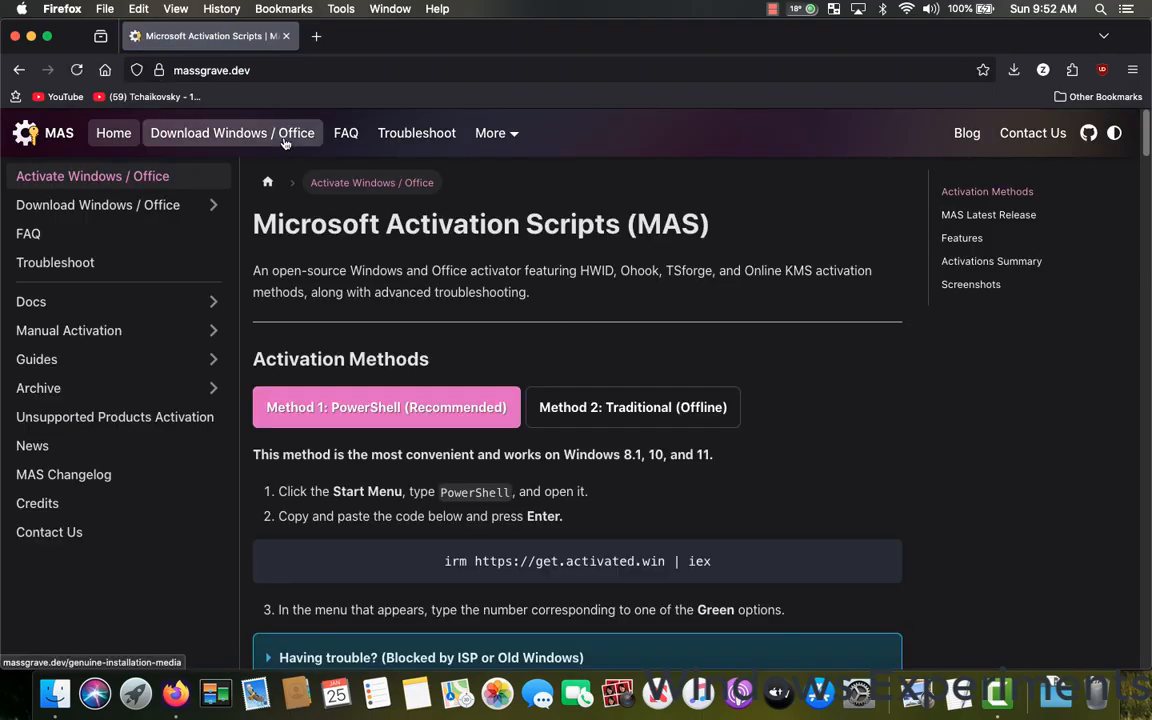
# Open the Windows XP download page from the site's Download Windows / Office section.
pyautogui.click(284, 140)
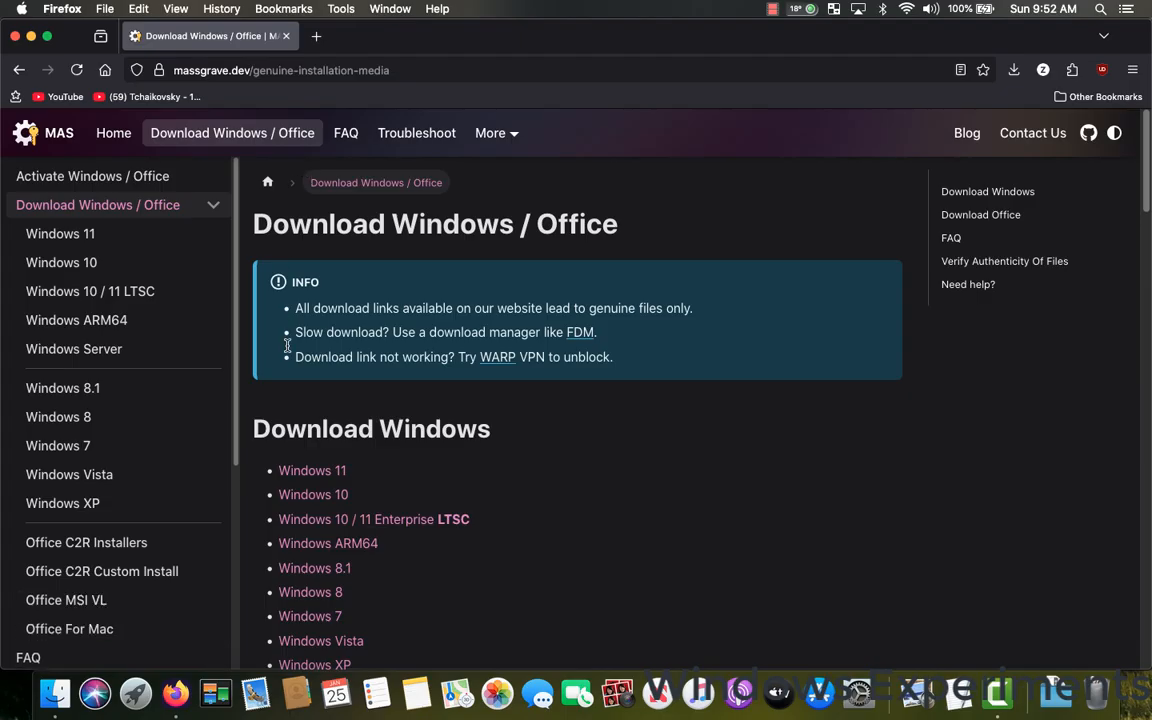
pyautogui.scroll(-3, 367, 490)
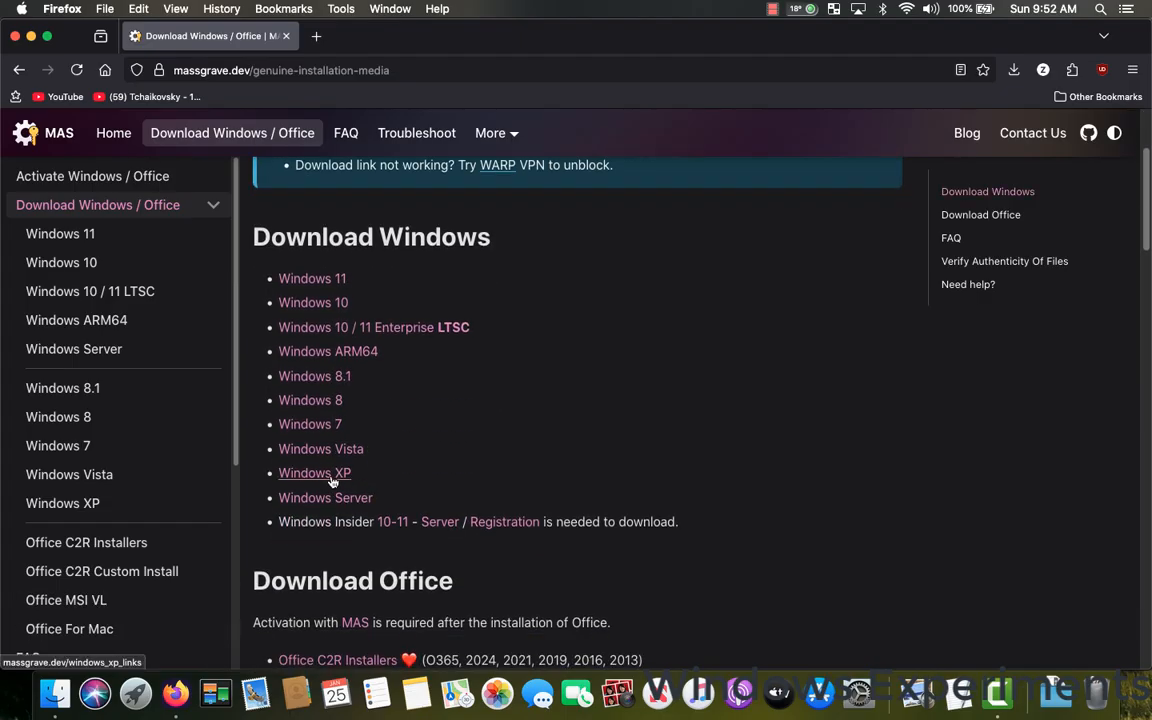
pyautogui.click(330, 479)
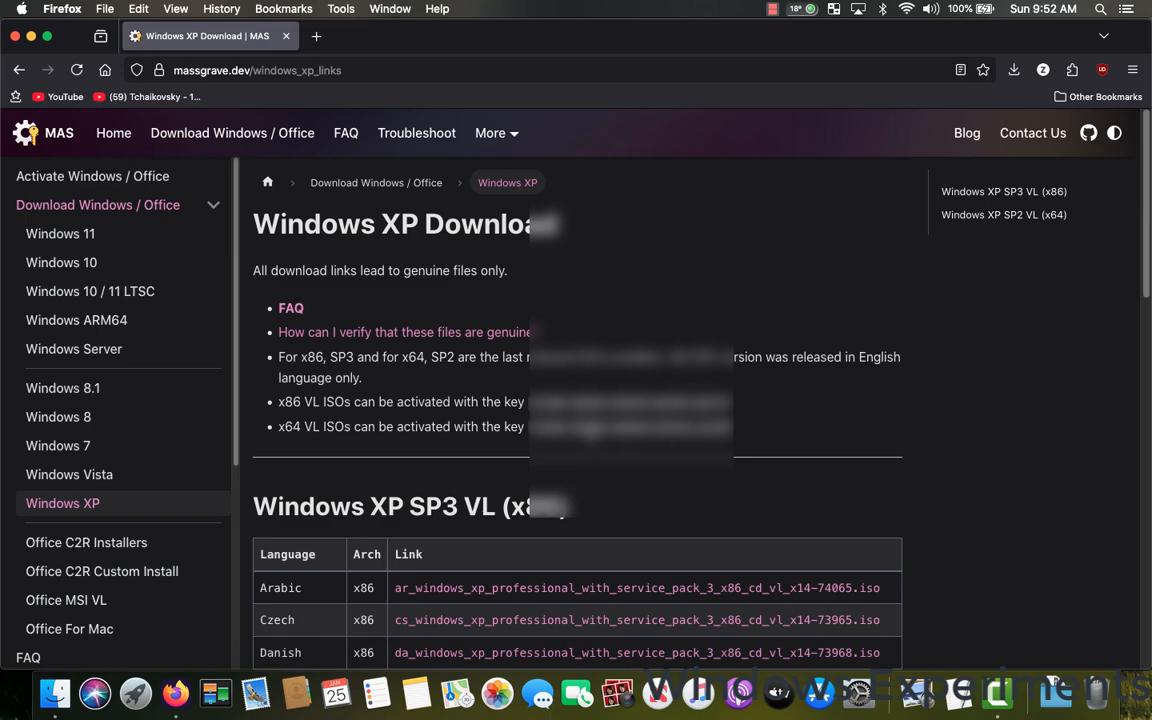
# Request the English Windows XP SP2 VL (x64) ISO en_win_xp_pro_x64_with_sp2_vl_x13-41611.iso and complete the human verification.
pyautogui.scroll(-2, 500, 375)
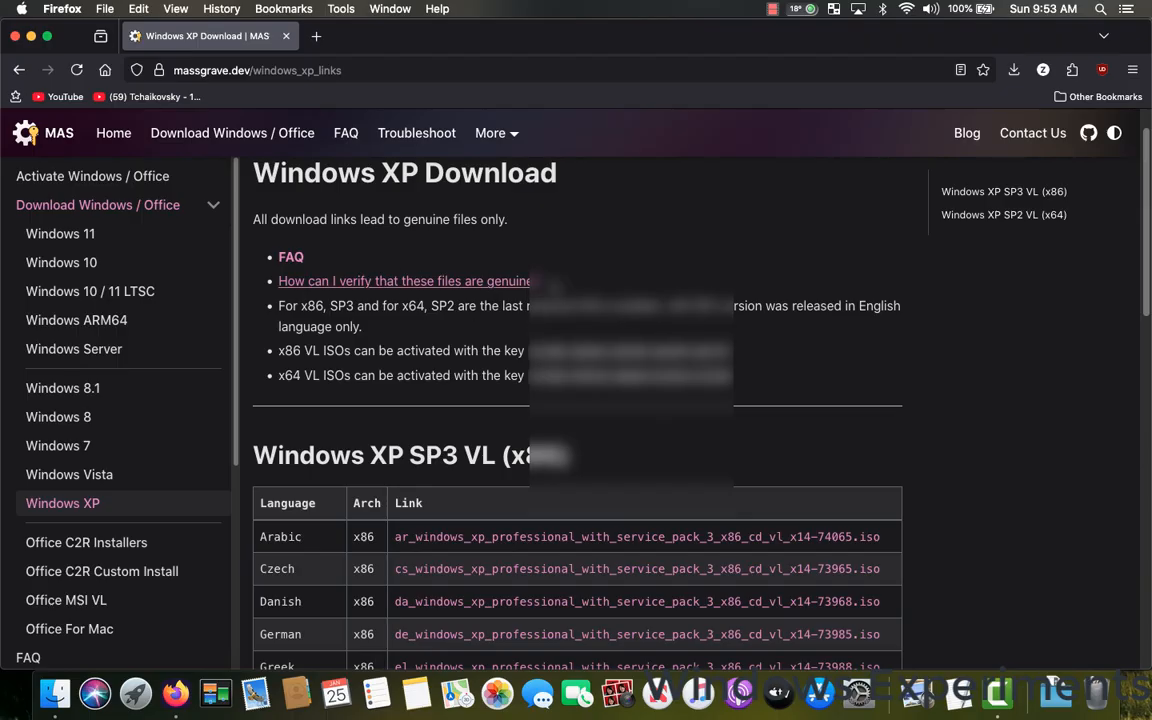
pyautogui.scroll(-5, 555, 455)
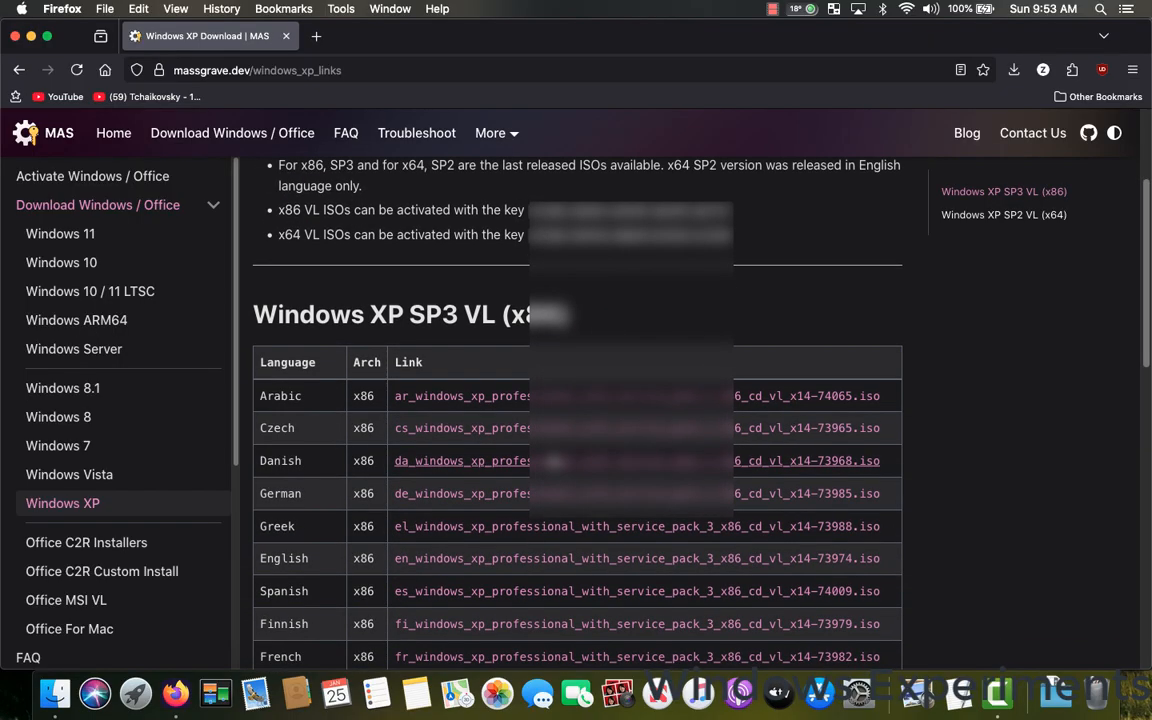
pyautogui.scroll(-15, 555, 458)
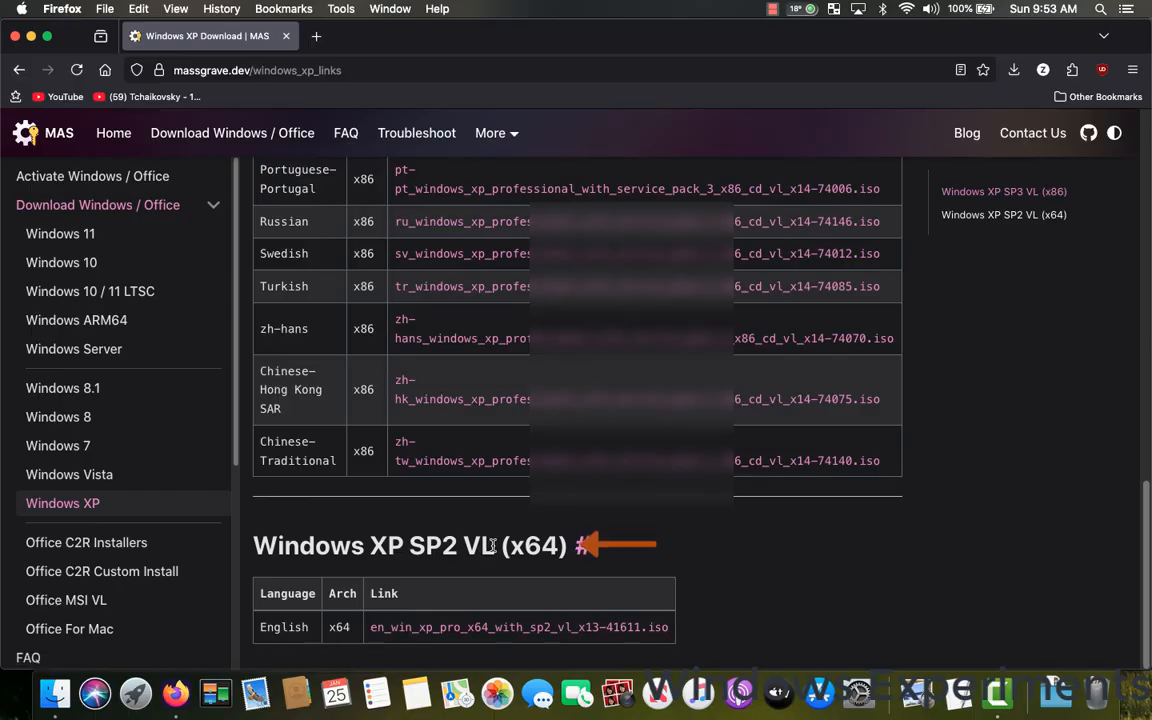
pyautogui.click(448, 628)
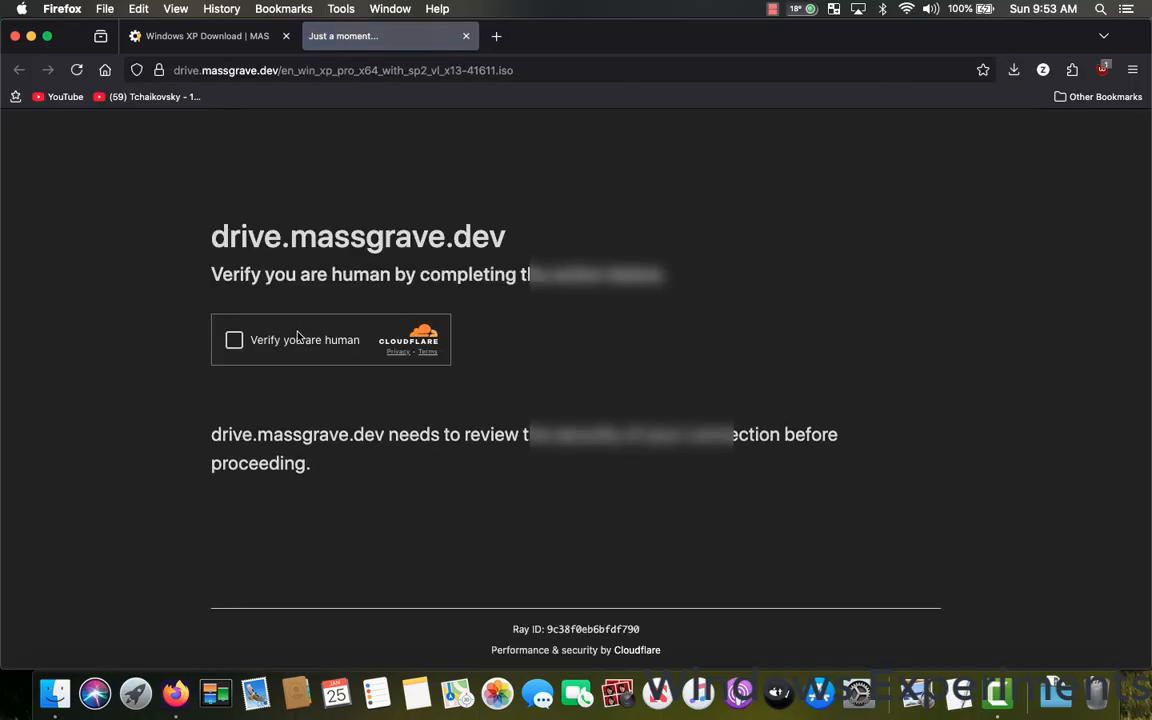
pyautogui.click(234, 340)
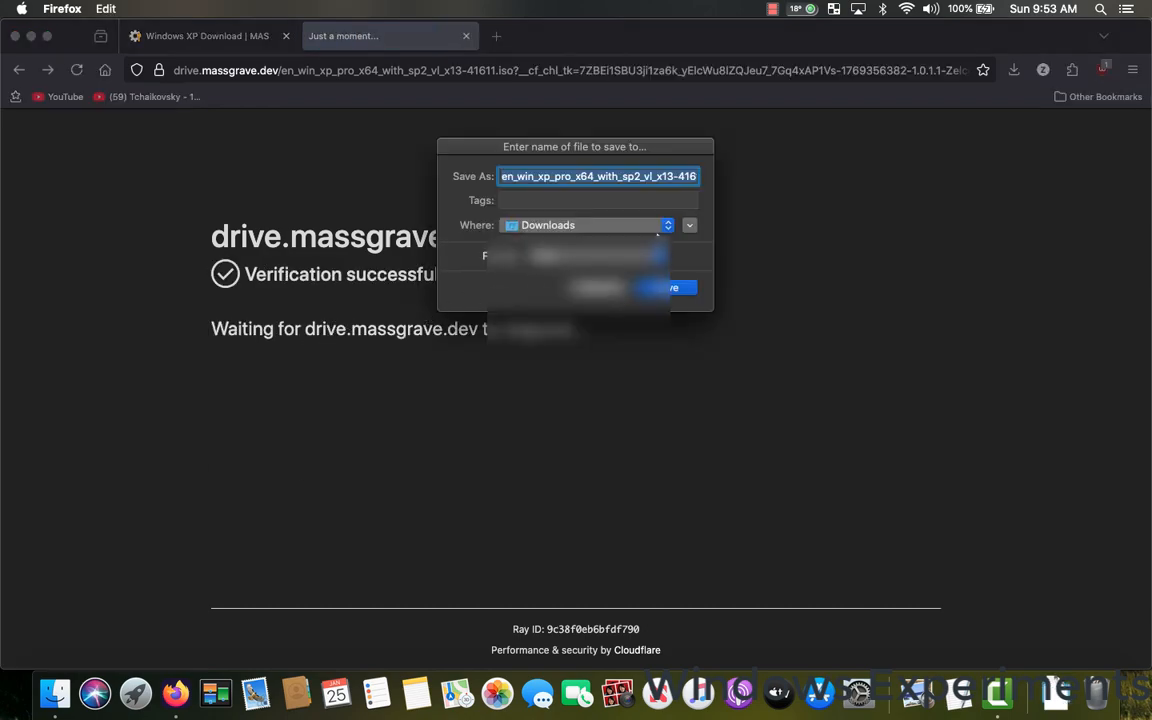
# Save the Windows XP x64 ISO to the Desktop and close the leftover verification page.
pyautogui.click(664, 226)
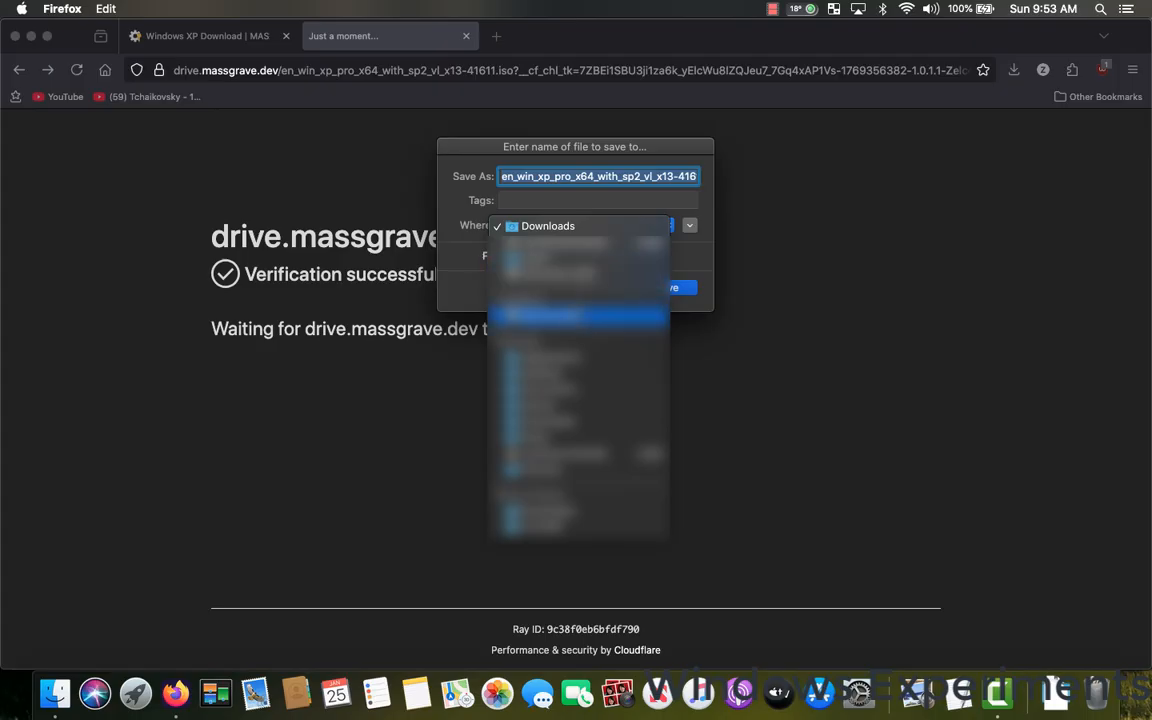
pyautogui.click(578, 373)
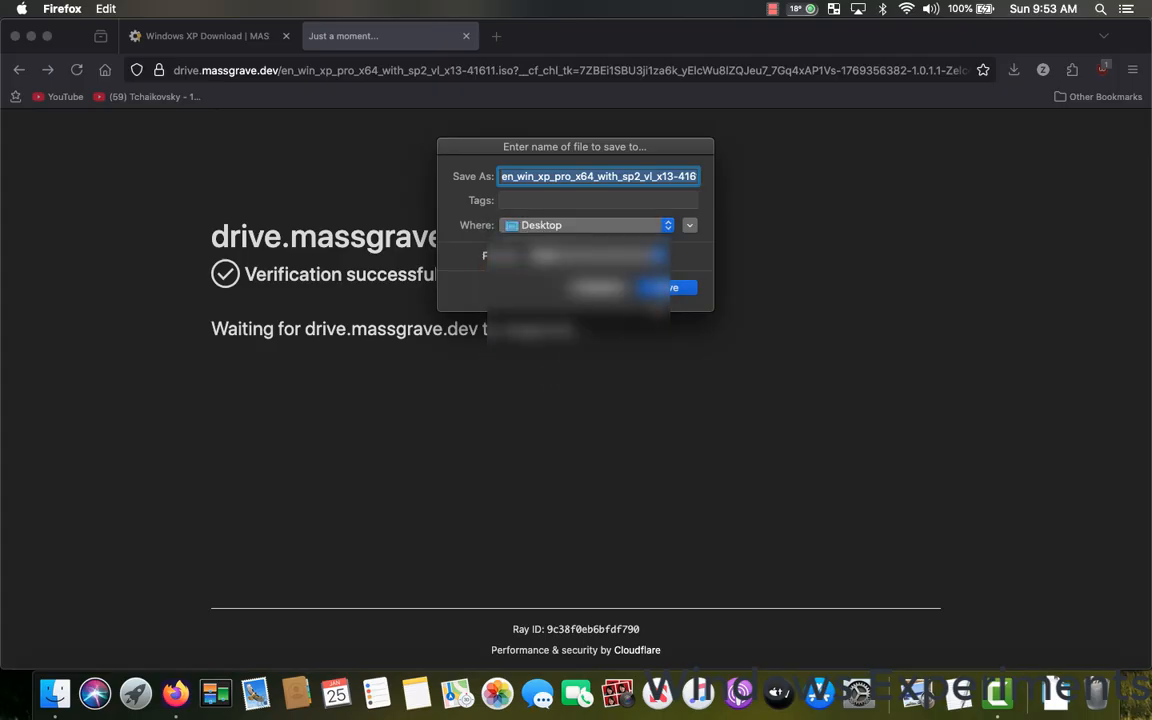
pyautogui.click(668, 288)
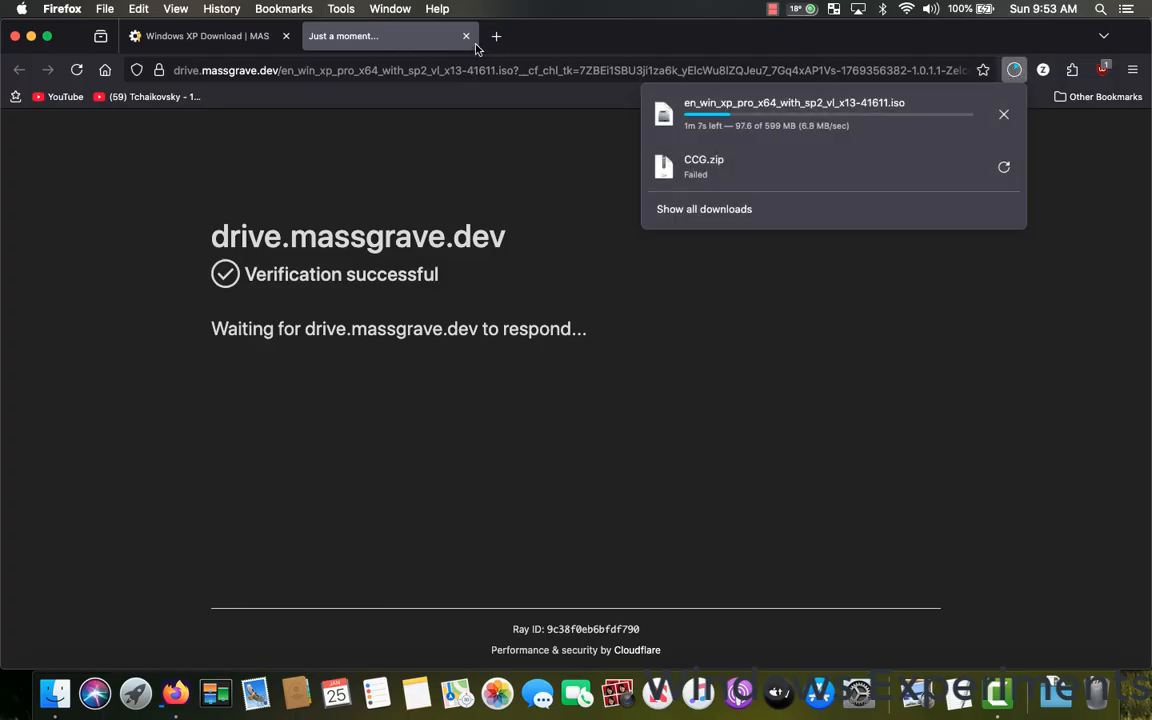
pyautogui.click(431, 44)
pyautogui.click(467, 38)
# Look up "internet archive parallel" and open the suggested archive.org page for Parallels Tools 18.1.0 53311 Win.
pyautogui.click(464, 68)
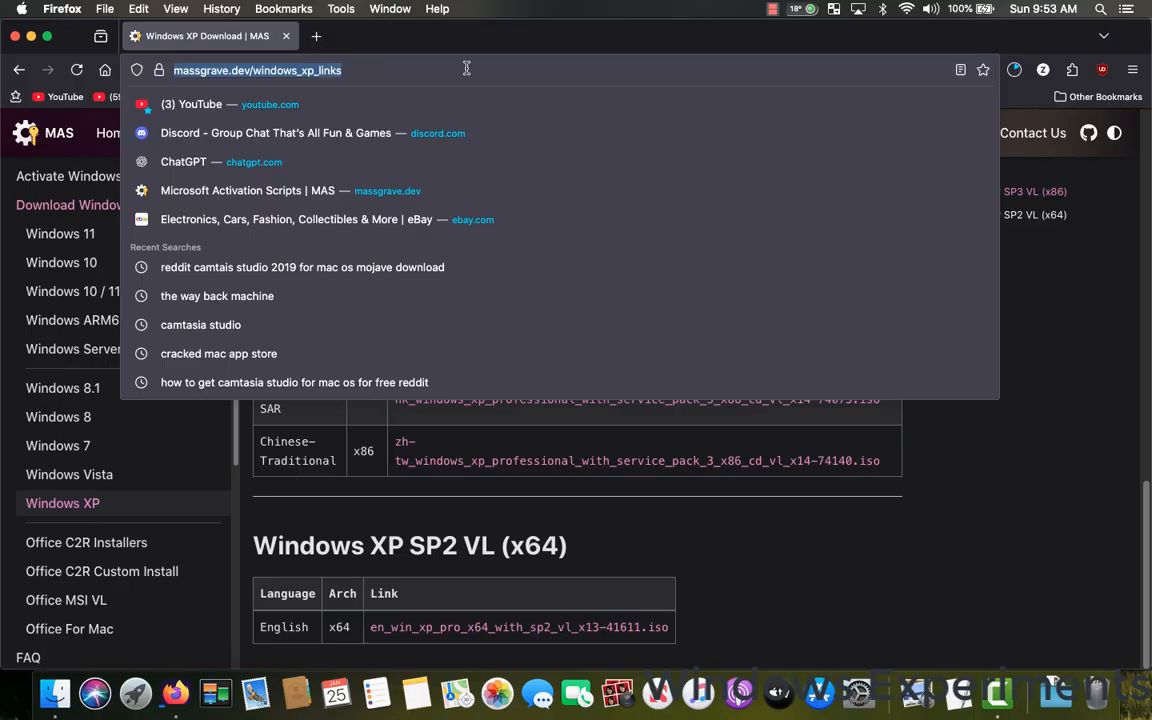
pyautogui.press('BackSpace')
pyautogui.write('internet ')
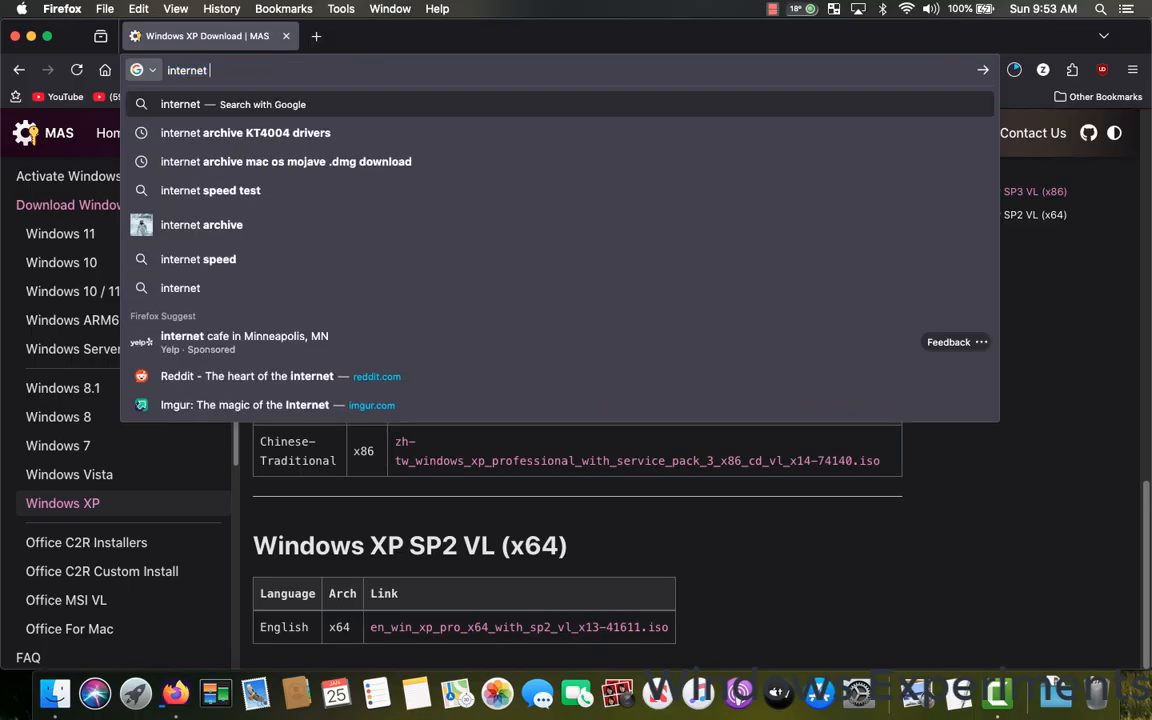
pyautogui.write('archive ')
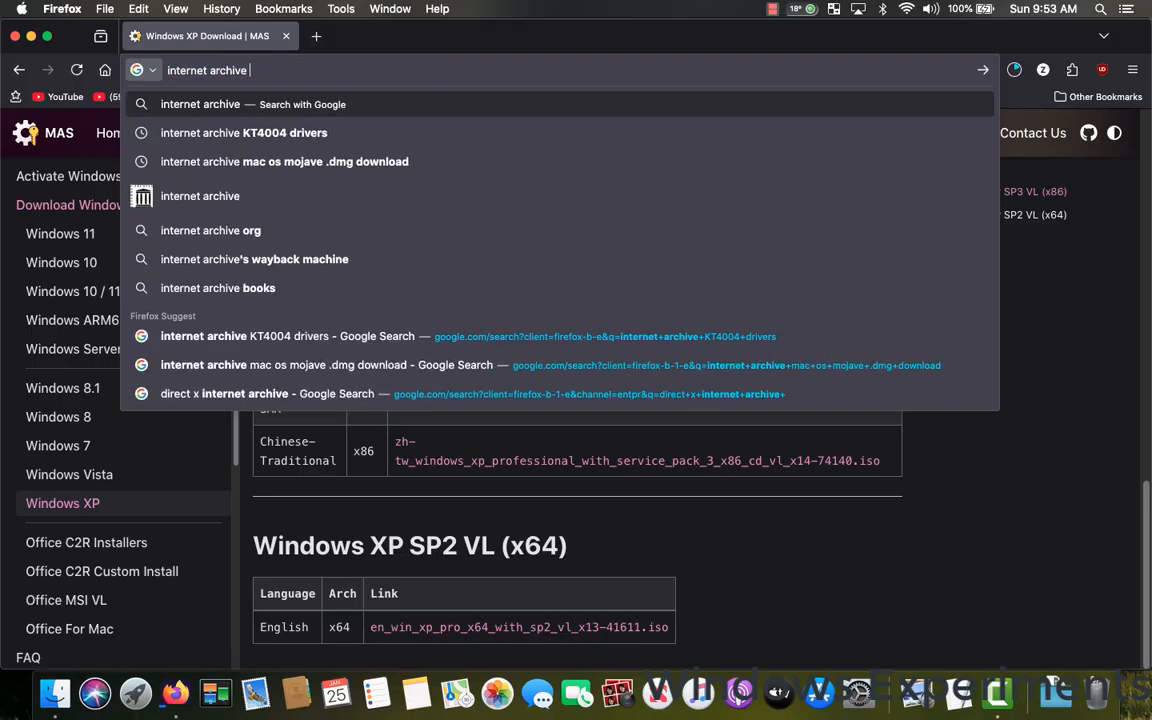
pyautogui.write('para')
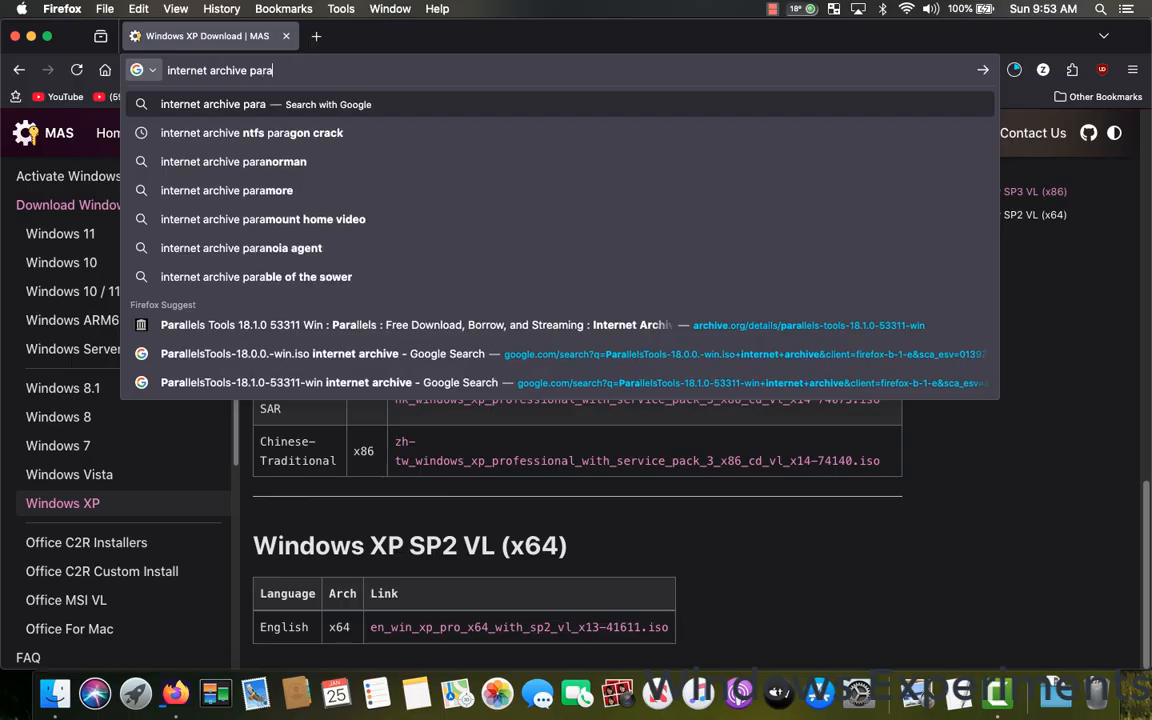
pyautogui.write('lleles\\')
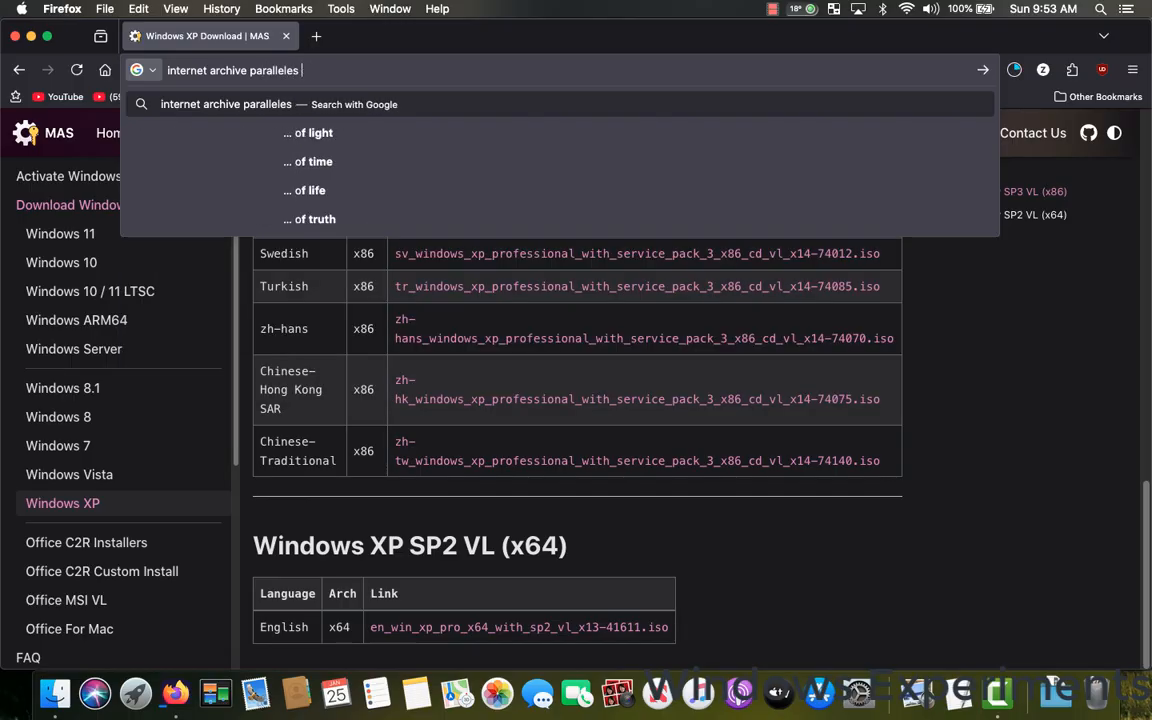
pyautogui.press('BackSpace')
pyautogui.write('\\')
pyautogui.press('BackSpace')
pyautogui.press('BackSpace')
pyautogui.press('BackSpace')
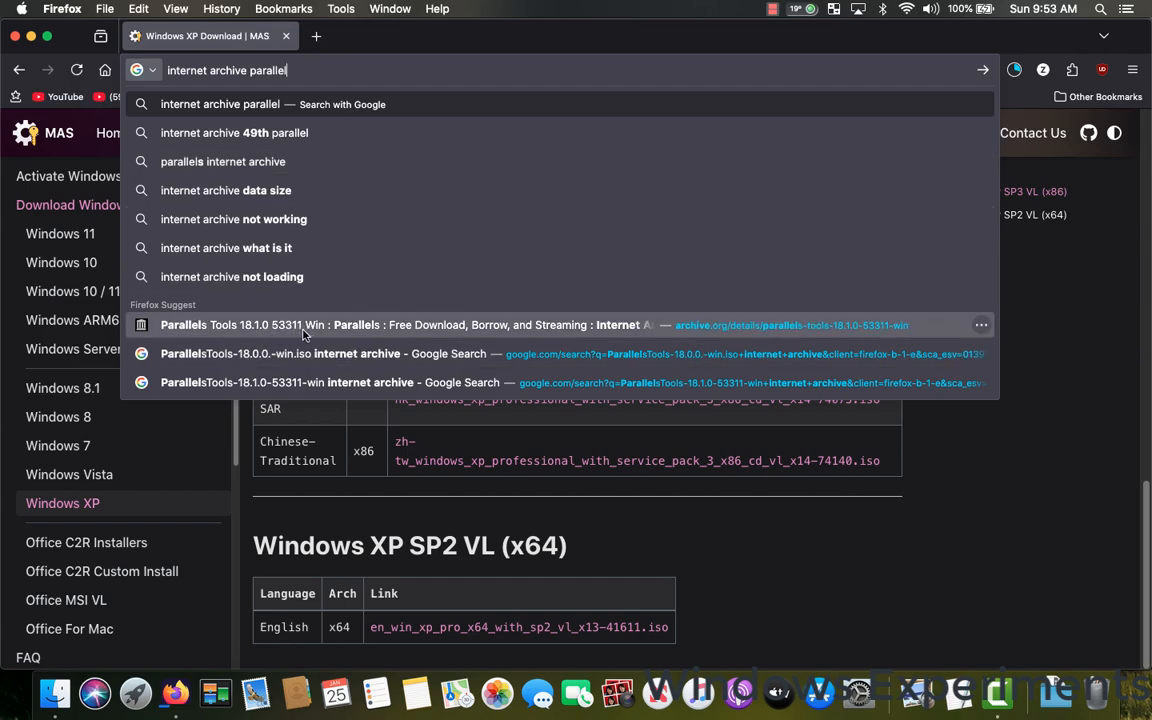
pyautogui.click(304, 333)
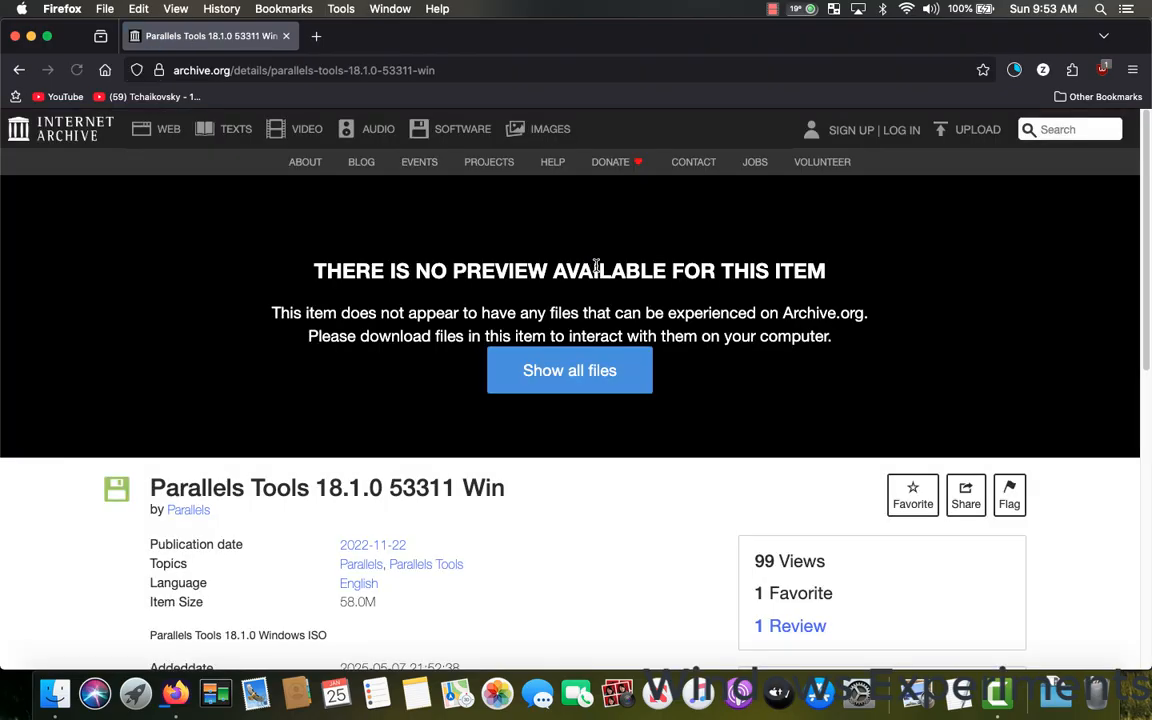
# Show all downloadable files of the Parallels Tools 18.1.0 53311 Win item.
pyautogui.scroll(-5, 596, 268)
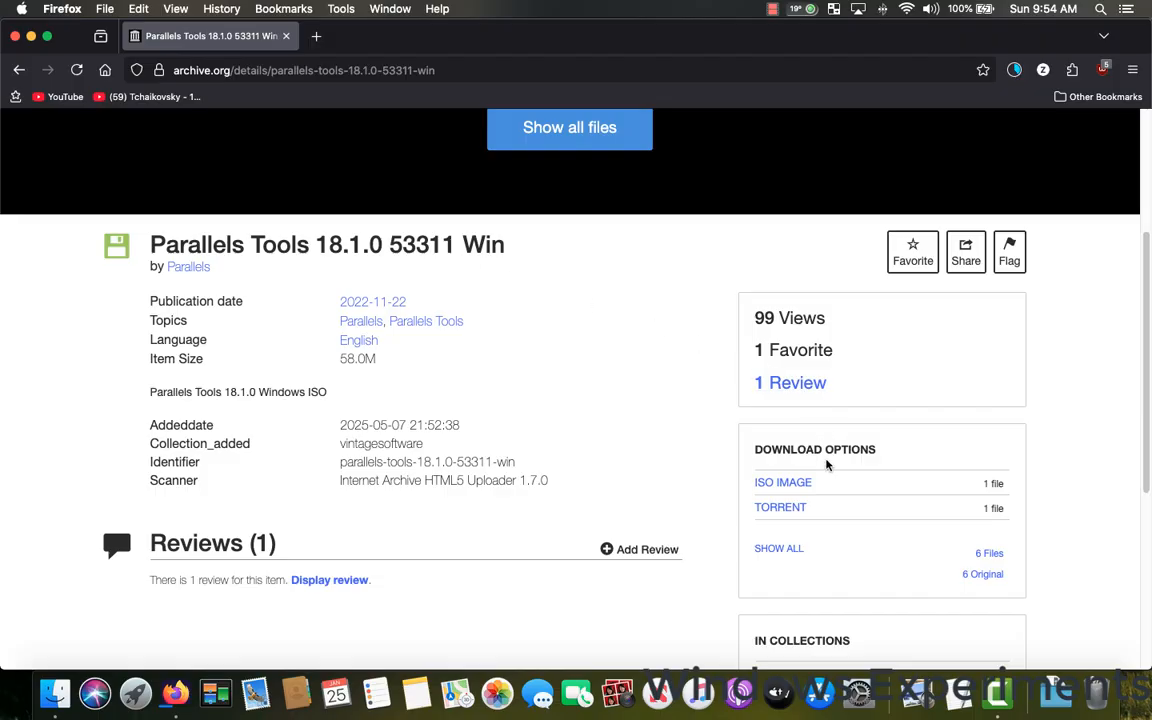
pyautogui.moveTo(820, 484)
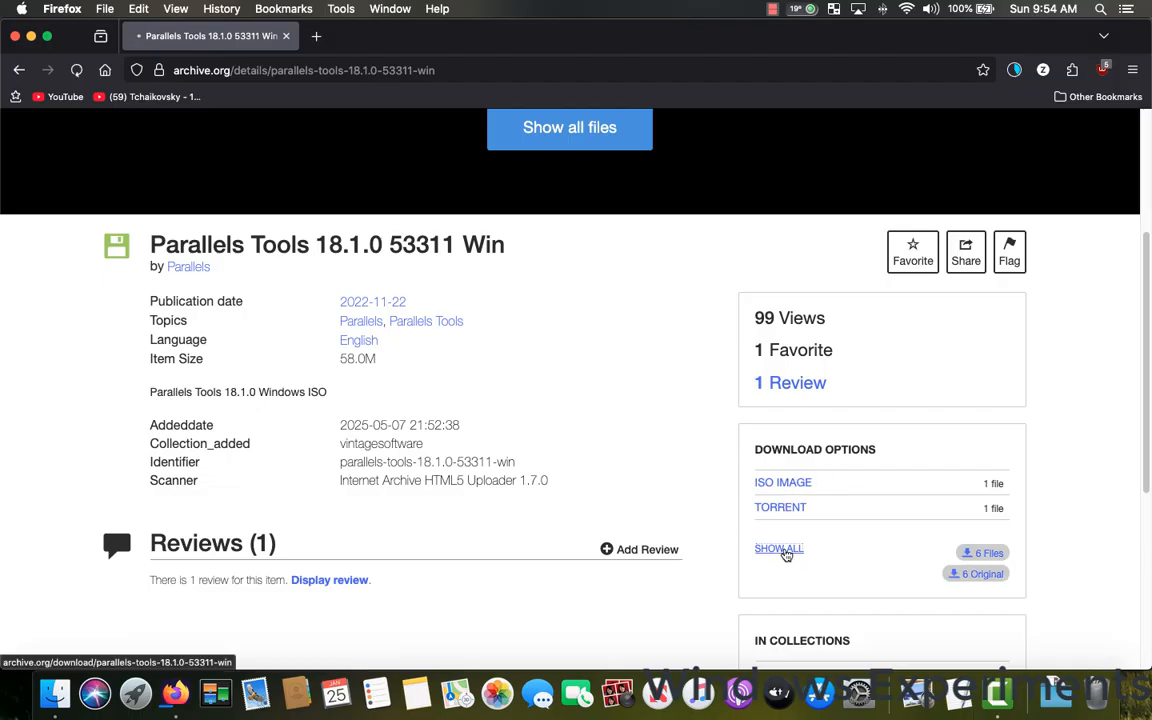
pyautogui.click(784, 549)
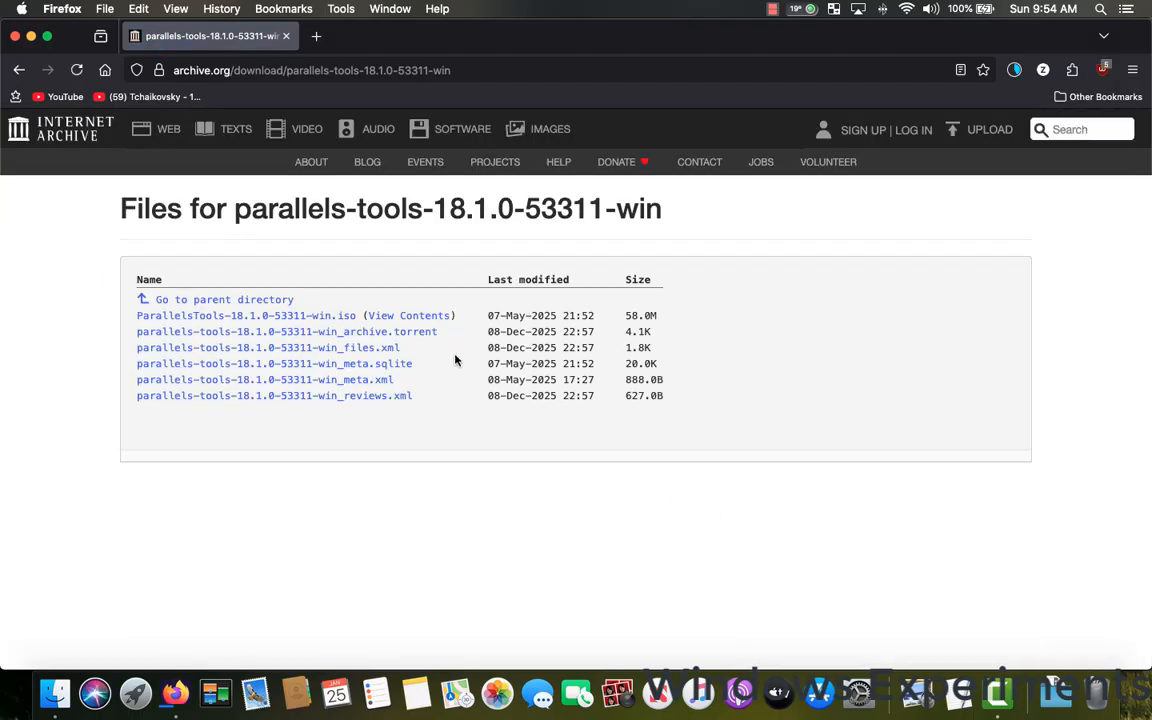
# Examine the contents of ParallelsTools-18.1.0-53311-win.iso, including its drivers and installers, and return to the file list.
pyautogui.click(392, 321)
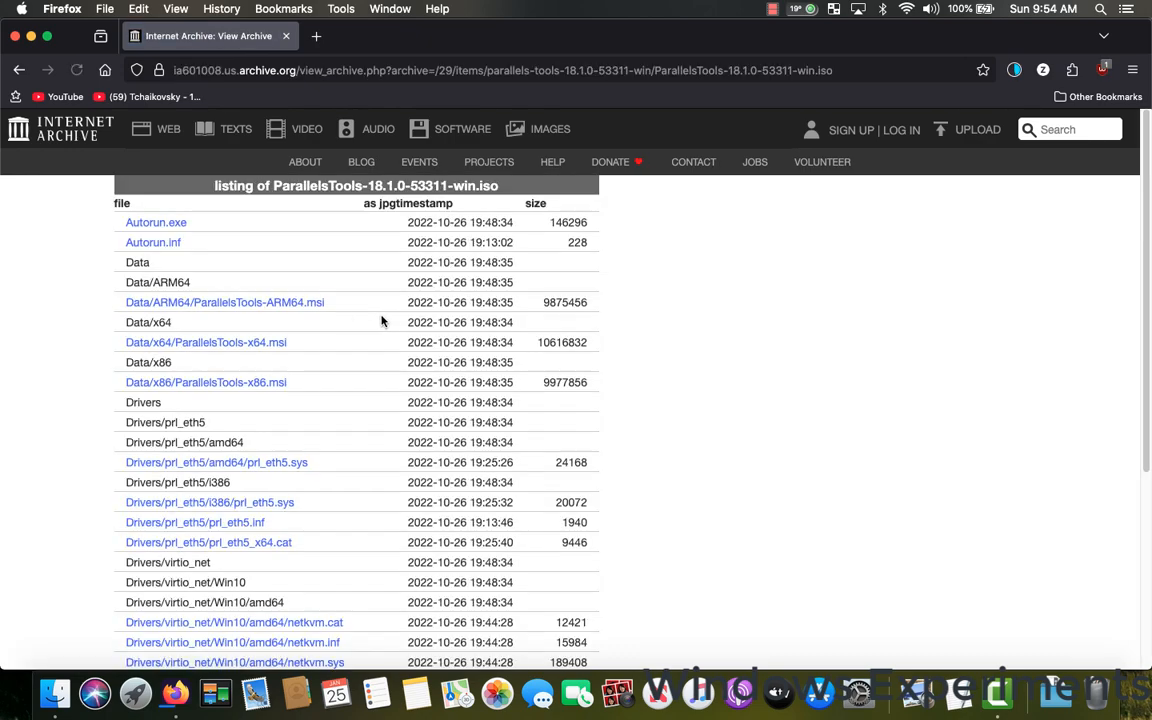
pyautogui.scroll(-2, 268, 334)
pyautogui.scroll(-8, 268, 332)
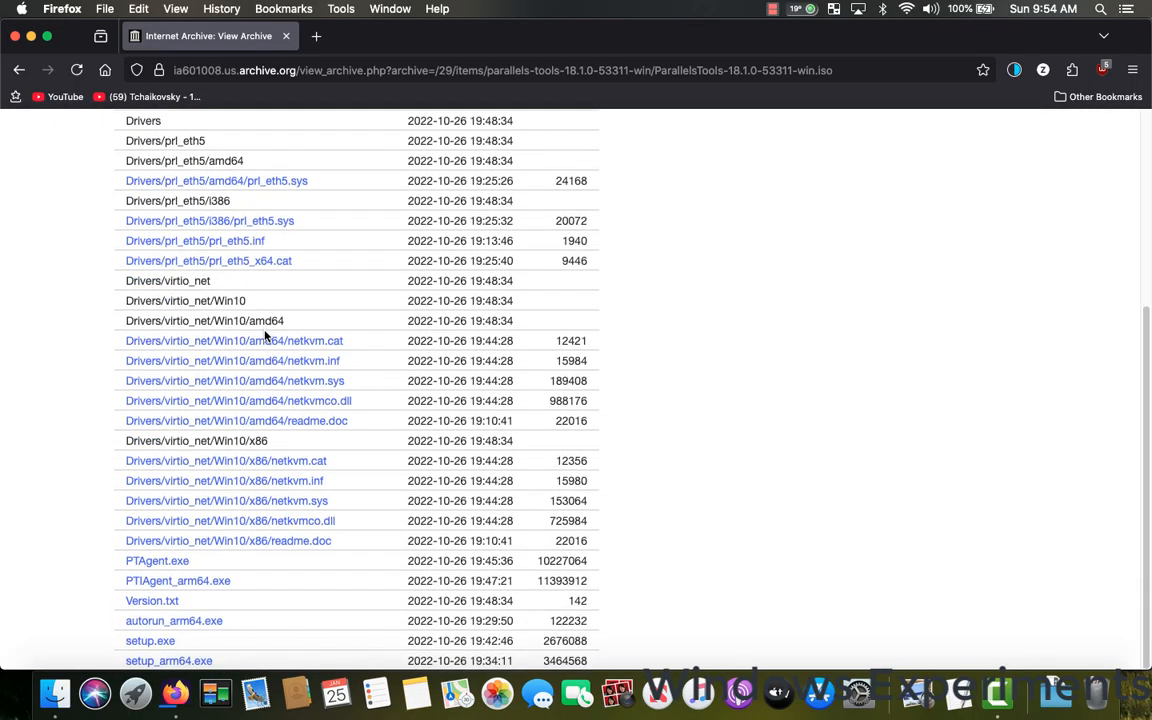
pyautogui.scroll(3, 242, 355)
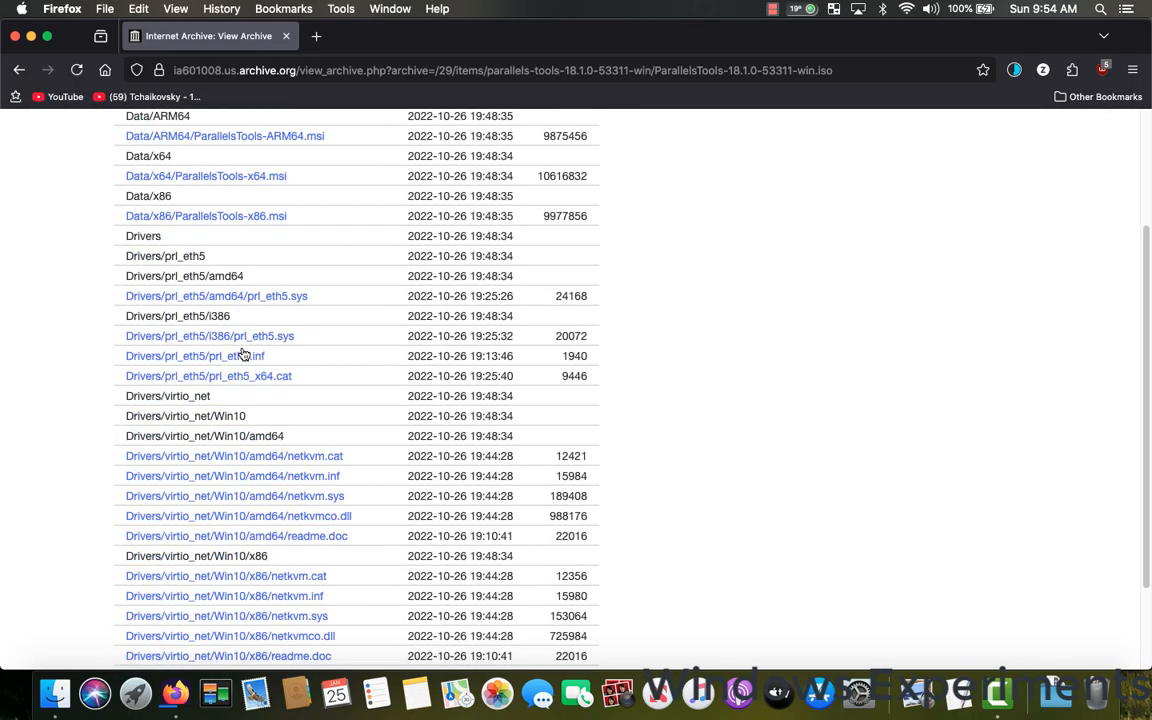
pyautogui.scroll(5, 242, 355)
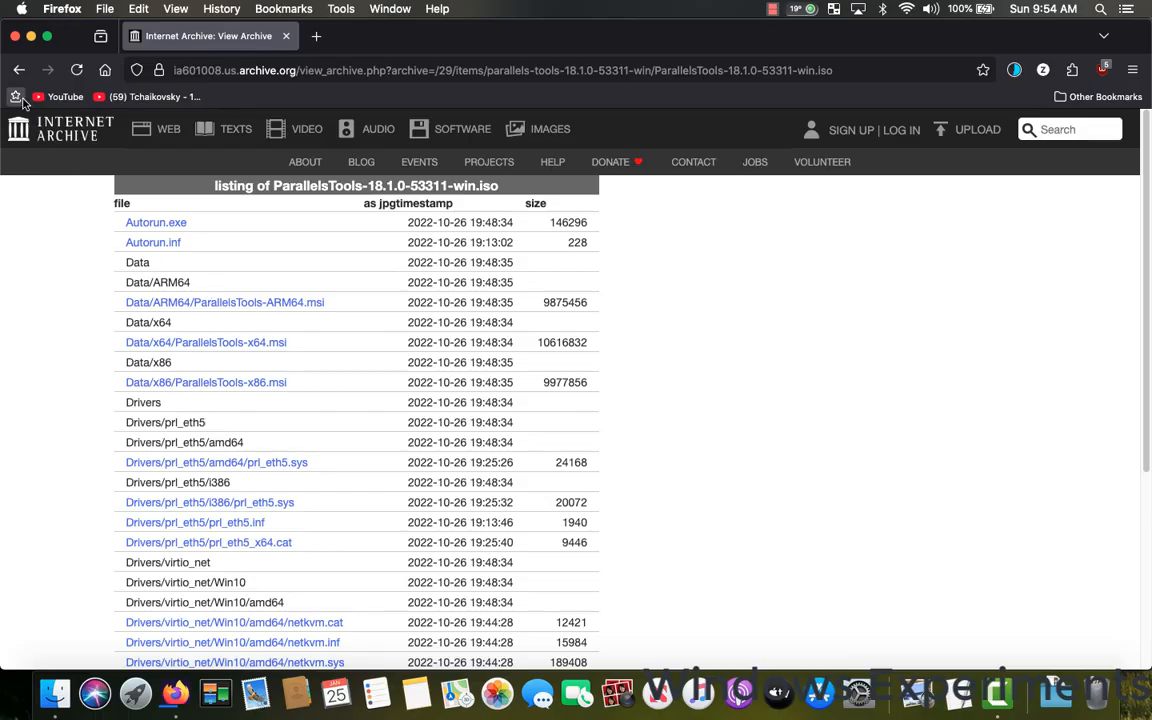
pyautogui.click(19, 70)
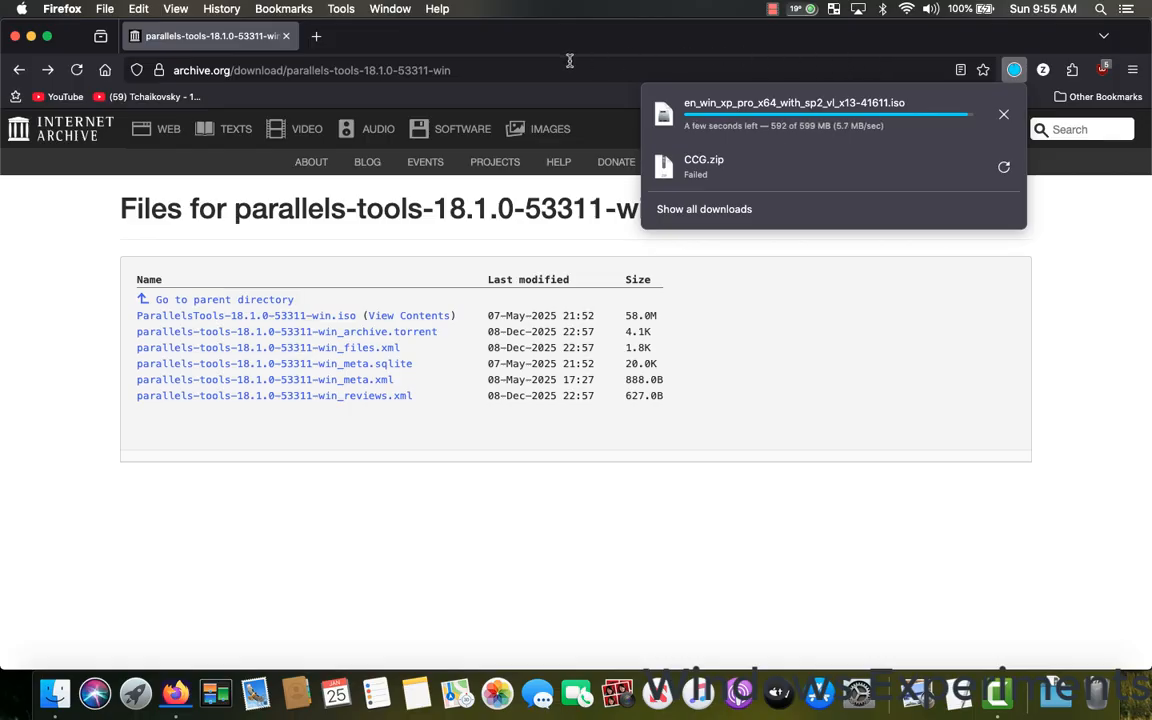
# Go back to massgrave.dev and reopen its Windows XP download page.
pyautogui.click(208, 60)
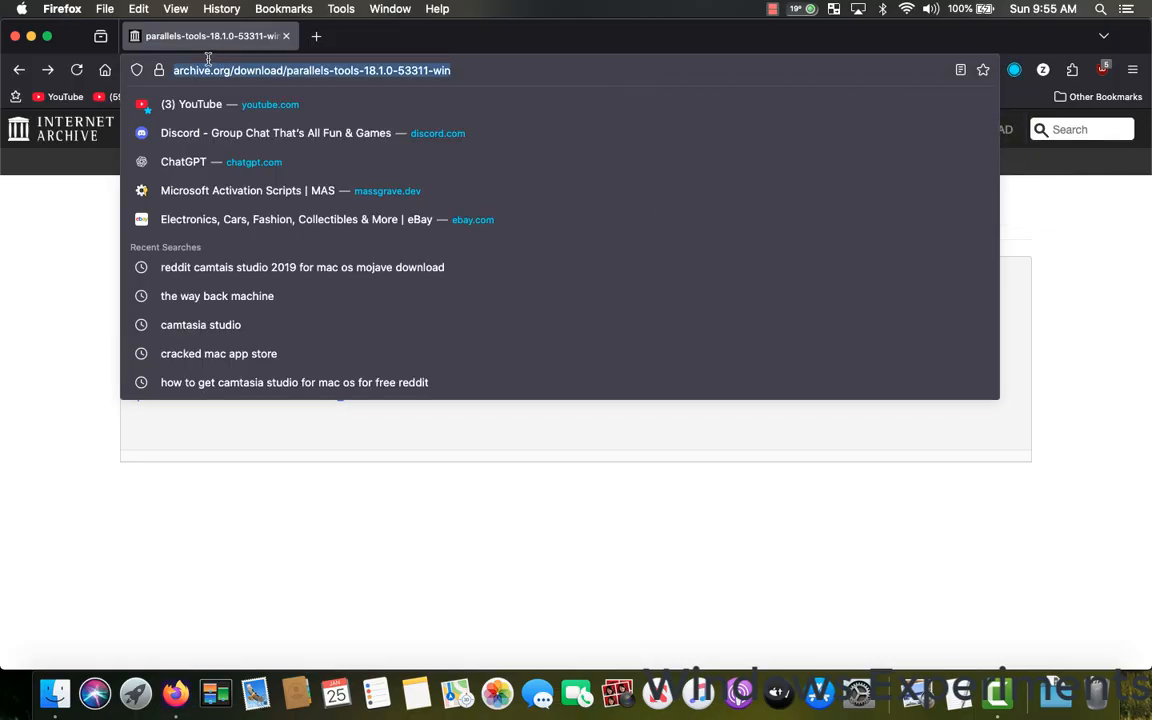
pyautogui.write('mass')
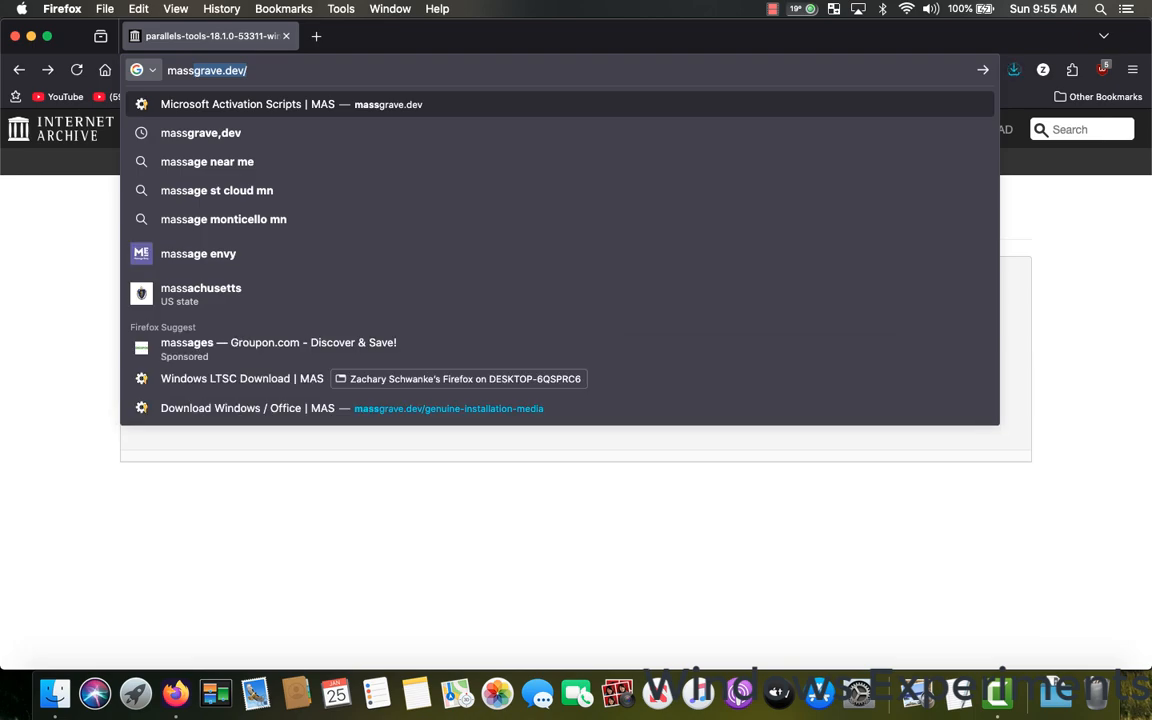
pyautogui.press('Return')
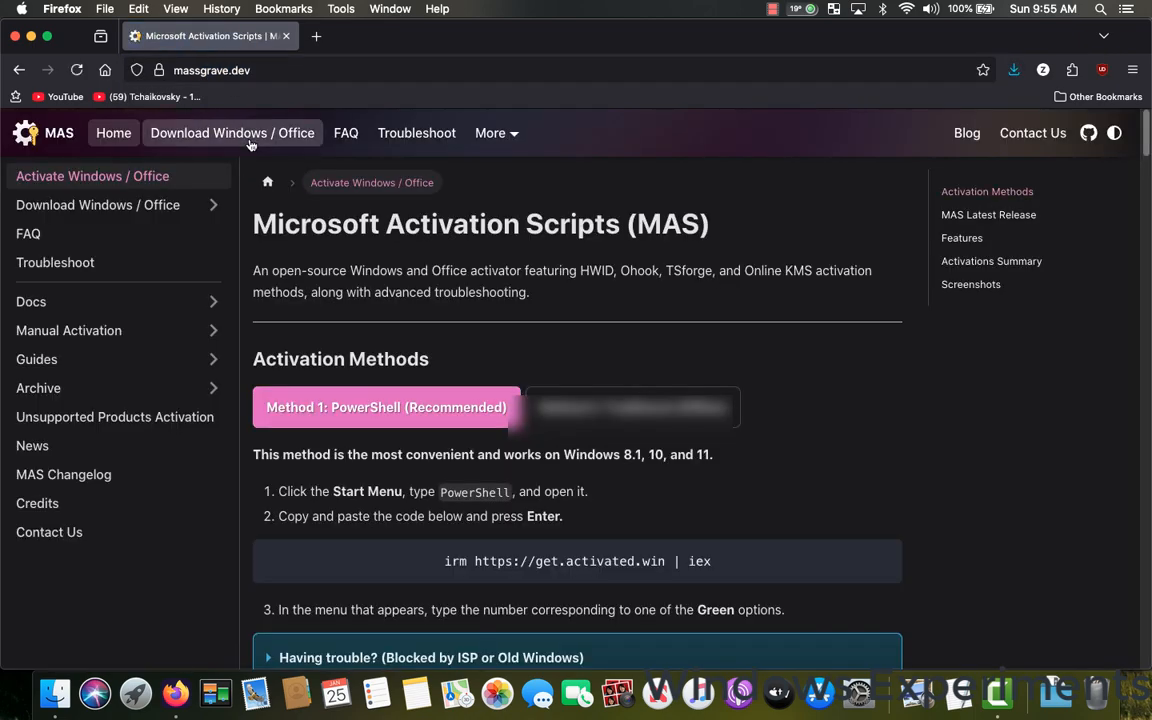
pyautogui.click(236, 138)
pyautogui.scroll(-3, 400, 350)
pyautogui.scroll(-1, 371, 332)
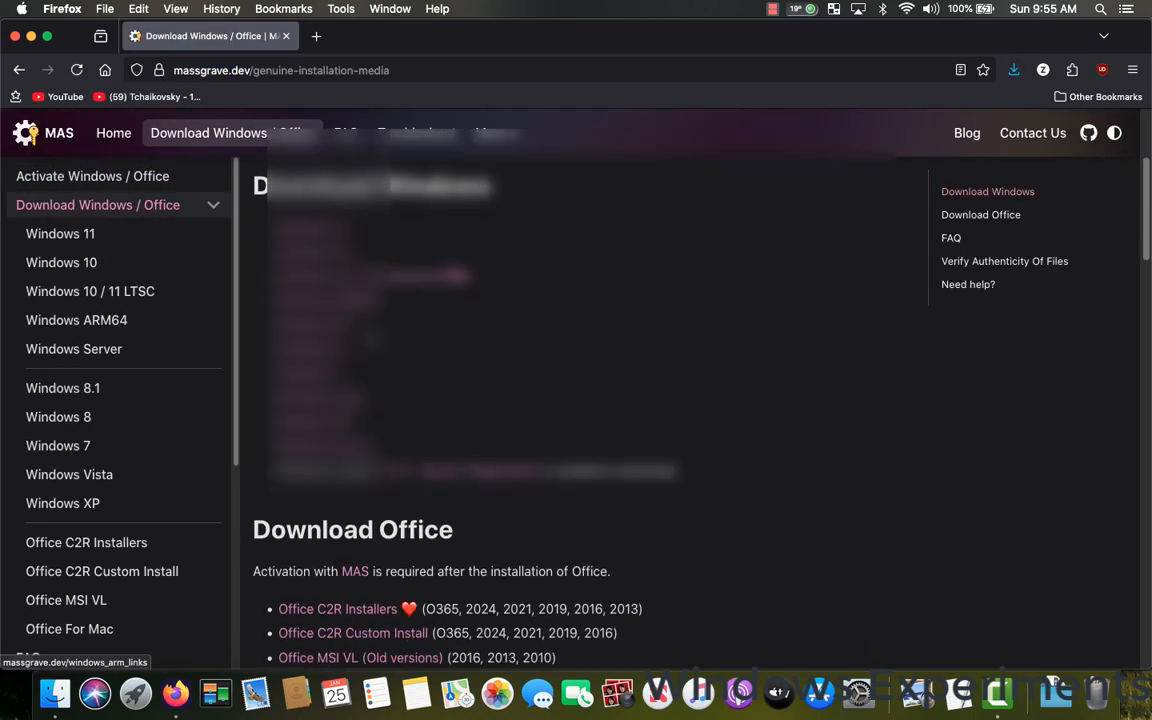
pyautogui.click(321, 440)
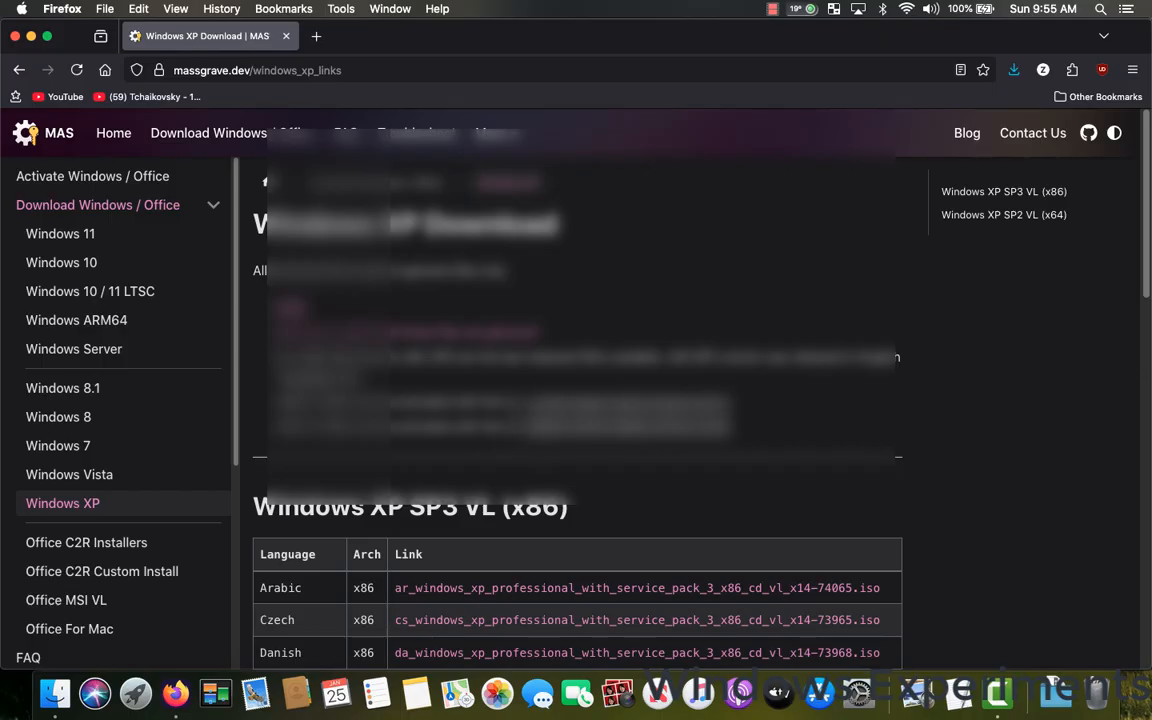
# Copy the second product key listed in the Windows XP download page's note and minimize the browser window.
pyautogui.moveTo(532, 427); pyautogui.dragTo(713, 427)
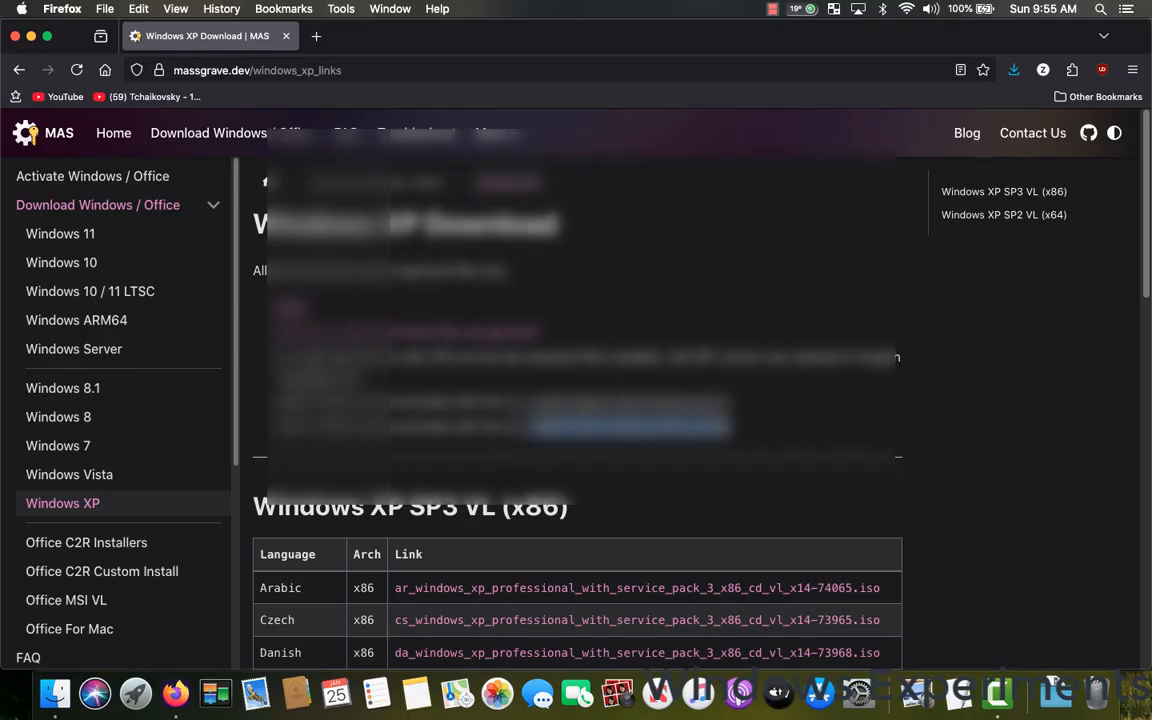
pyautogui.rightClick(592, 391)
pyautogui.click(745, 400)
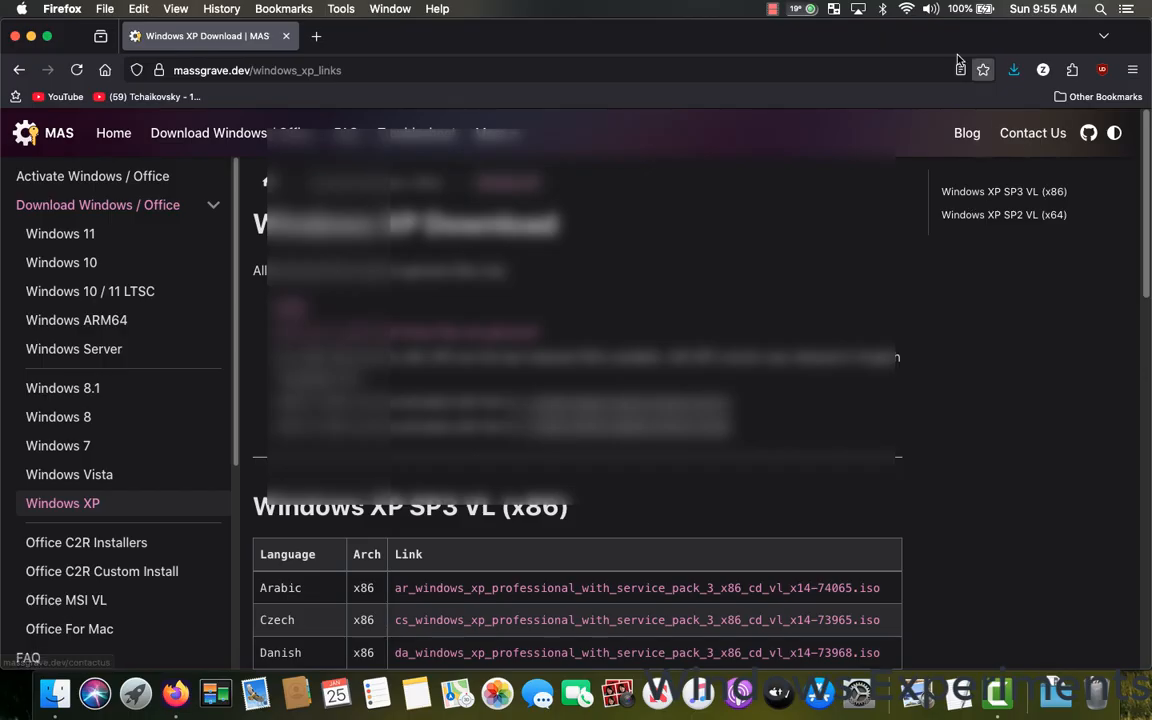
pyautogui.click(31, 36)
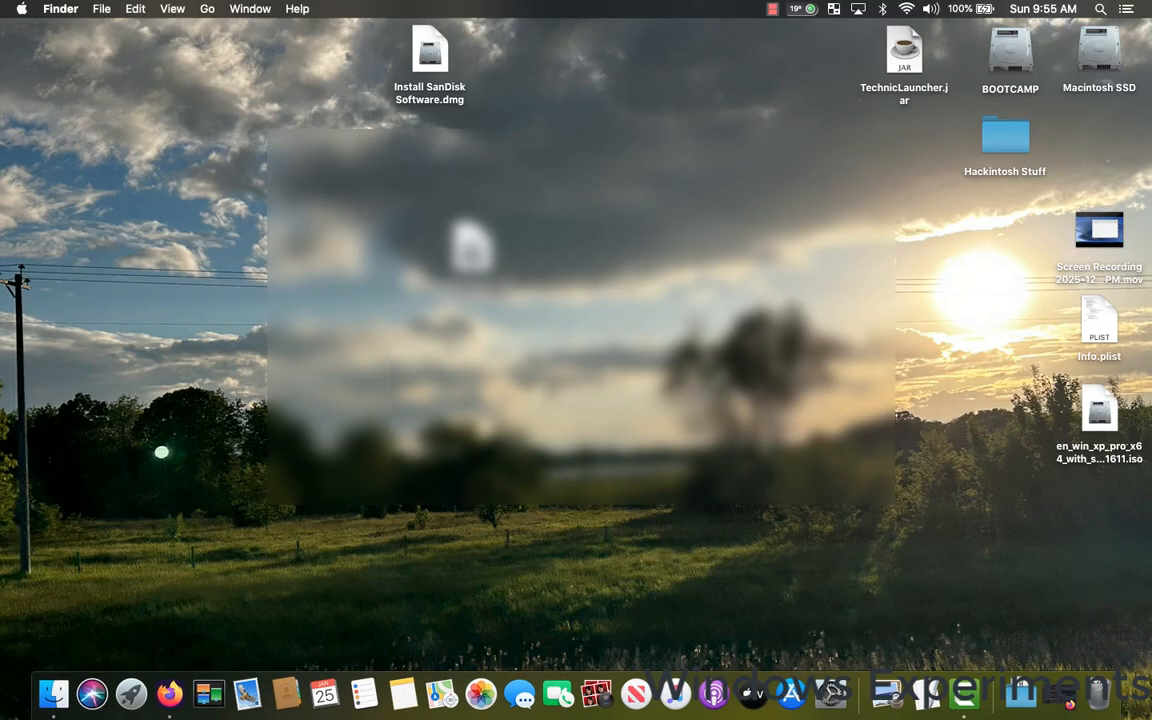
# Launch Parallels Desktop from the Mac's Applications folder and close the Finder window.
pyautogui.click(54, 693)
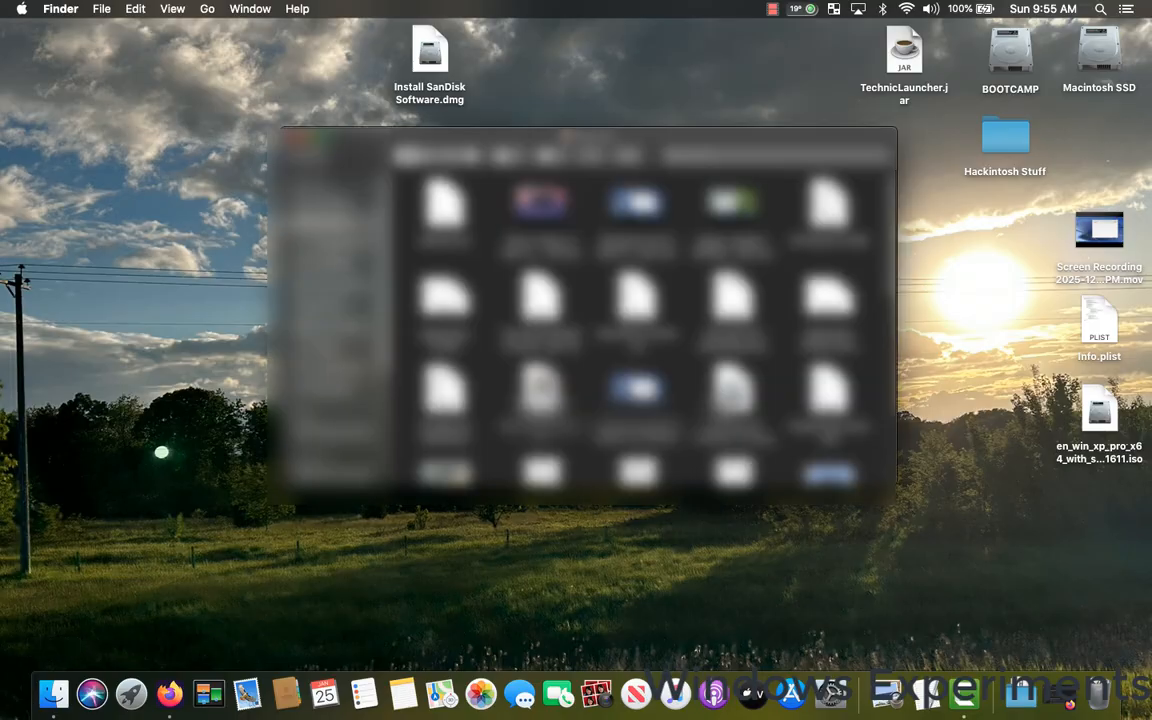
pyautogui.click(325, 243)
pyautogui.scroll(2, 588, 305)
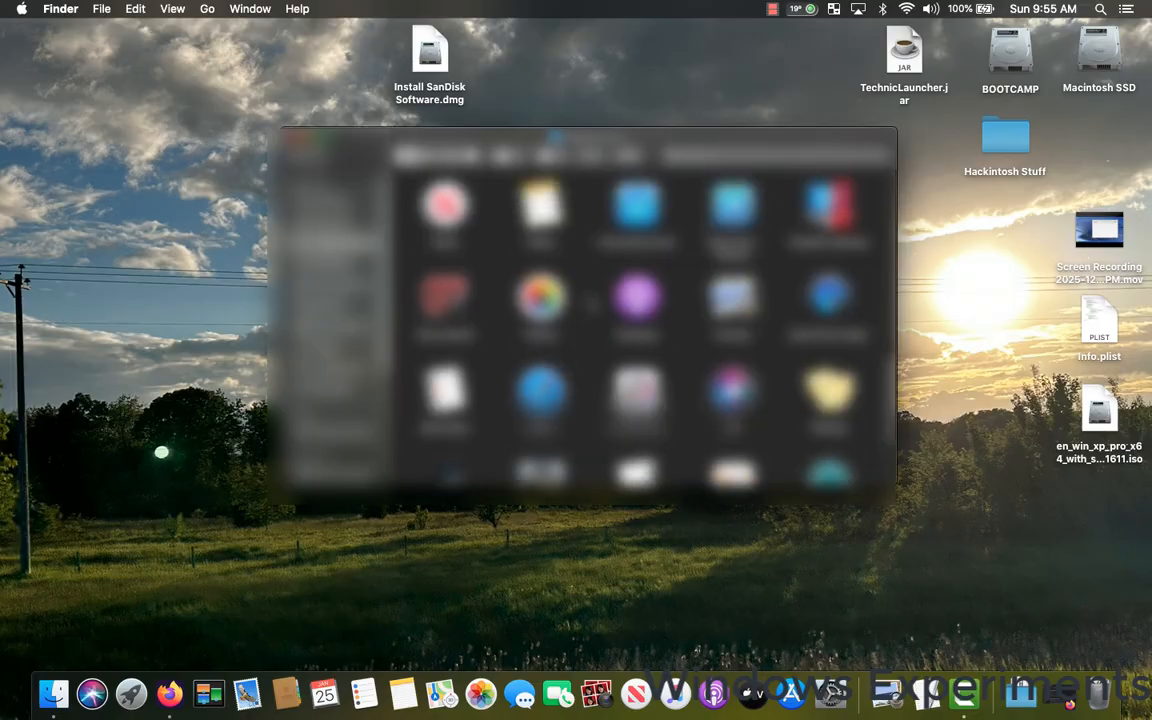
pyautogui.click(822, 238)
pyautogui.doubleClick(822, 238)
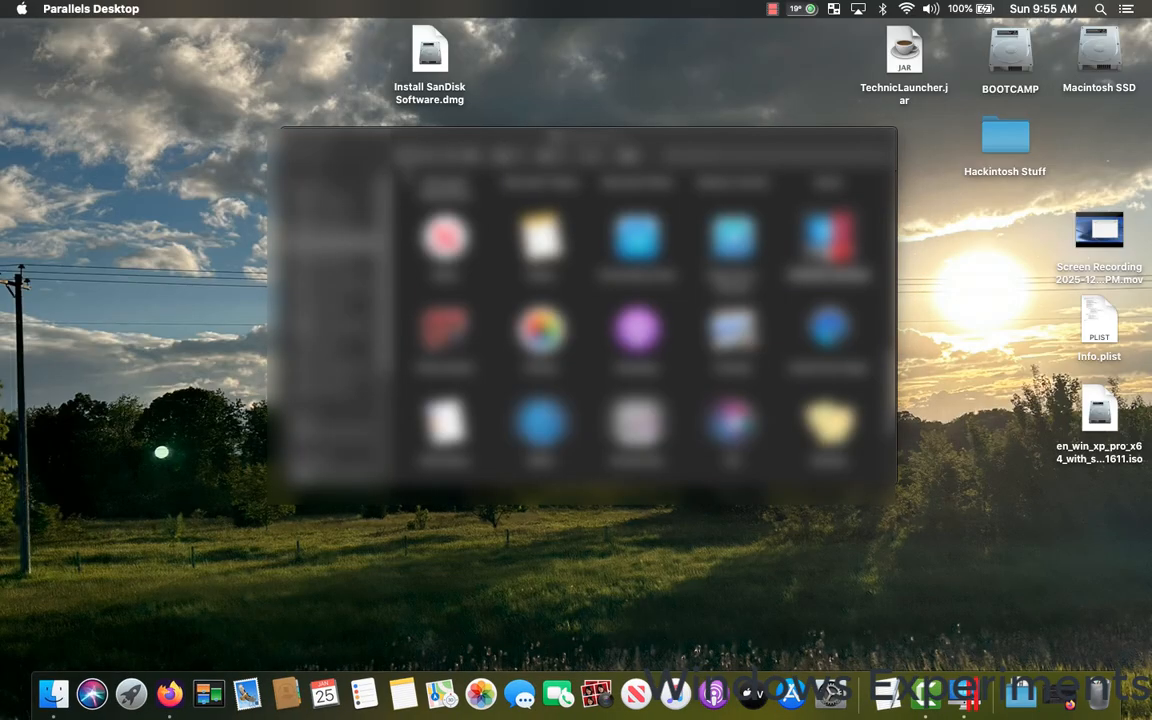
pyautogui.click(295, 139)
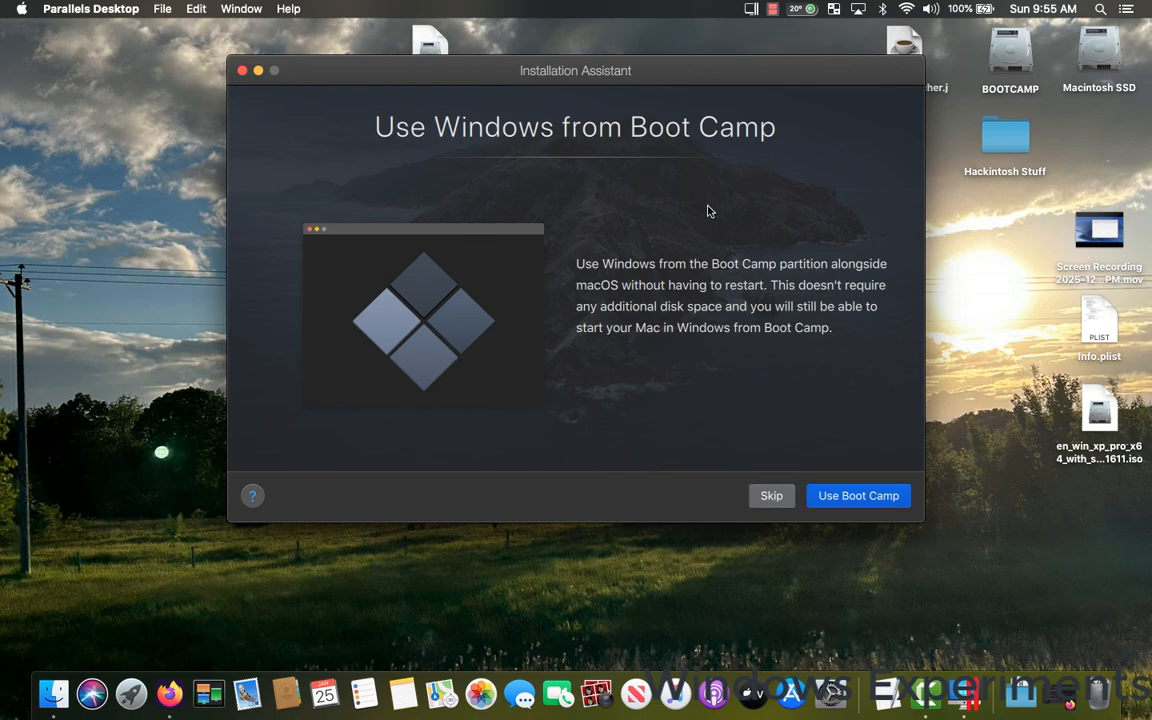
# Skip using Boot Camp, choose to install Windows from an image file, and supply the en_win_xp_pro_x64 ISO from the desktop.
pyautogui.click(771, 494)
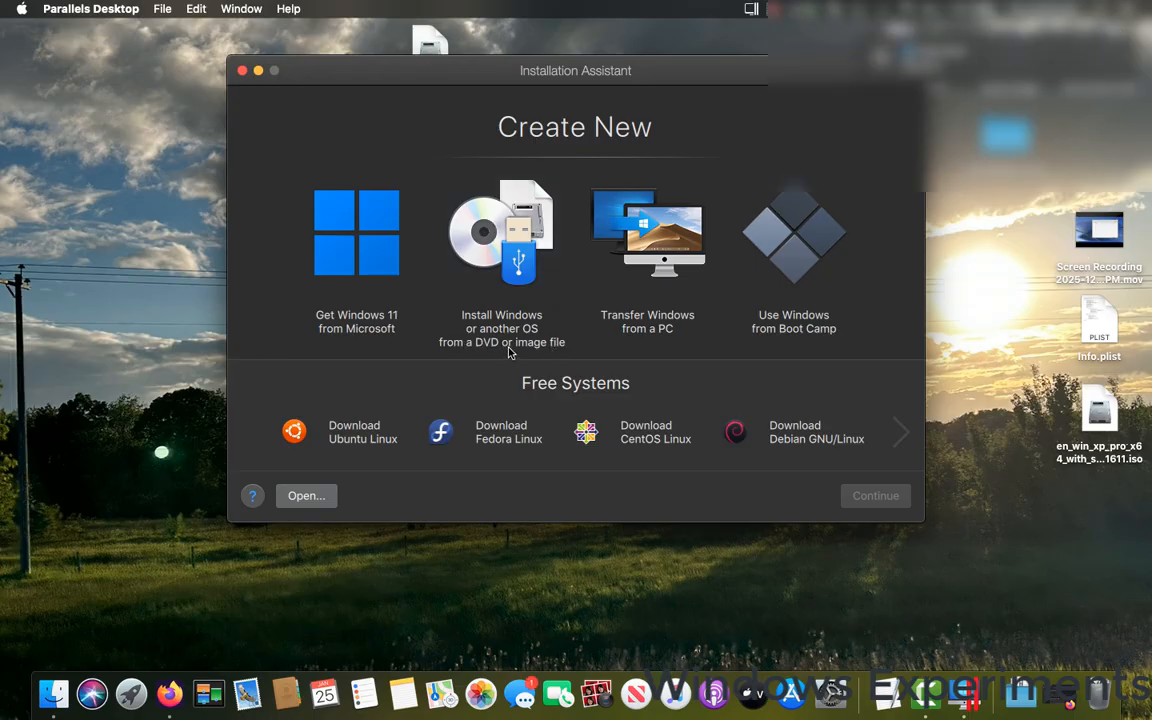
pyautogui.click(522, 262)
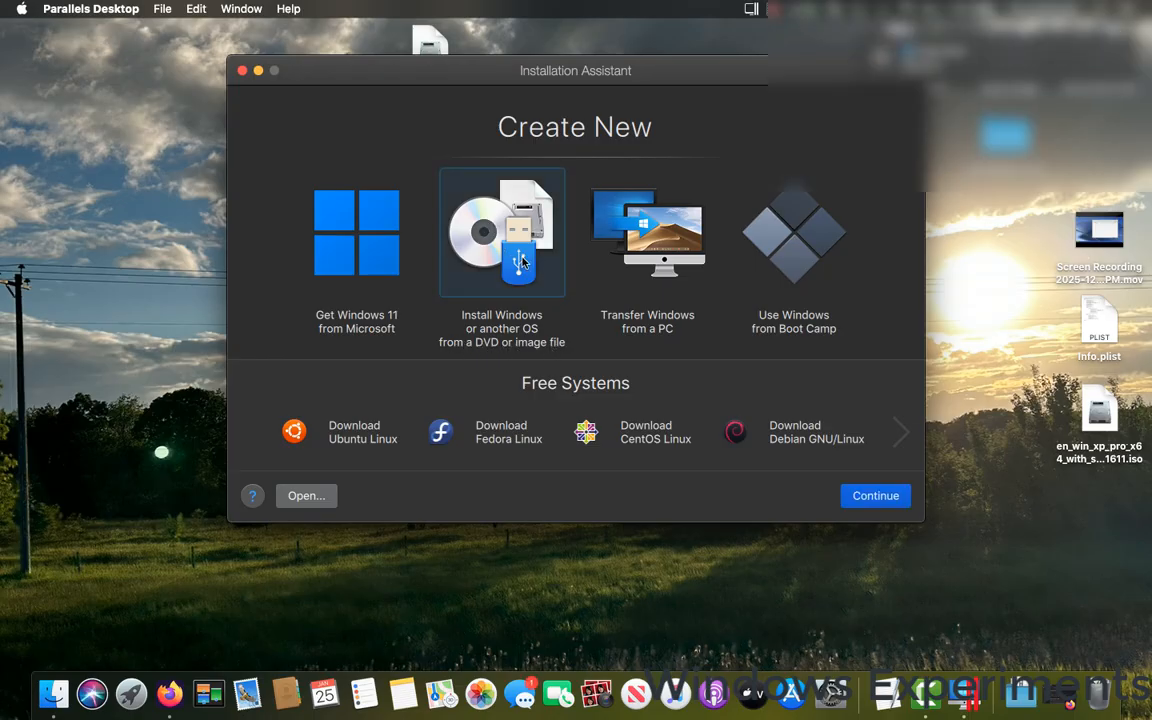
pyautogui.click(880, 500)
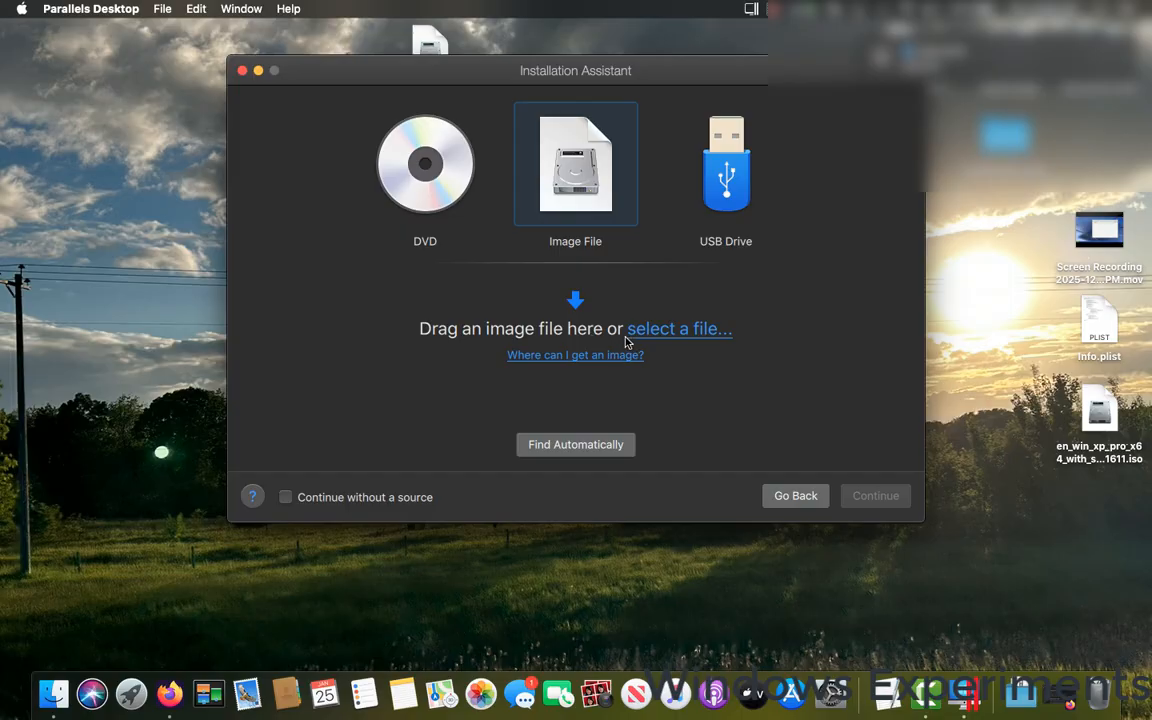
pyautogui.moveTo(1097, 410); pyautogui.dragTo(567, 293)
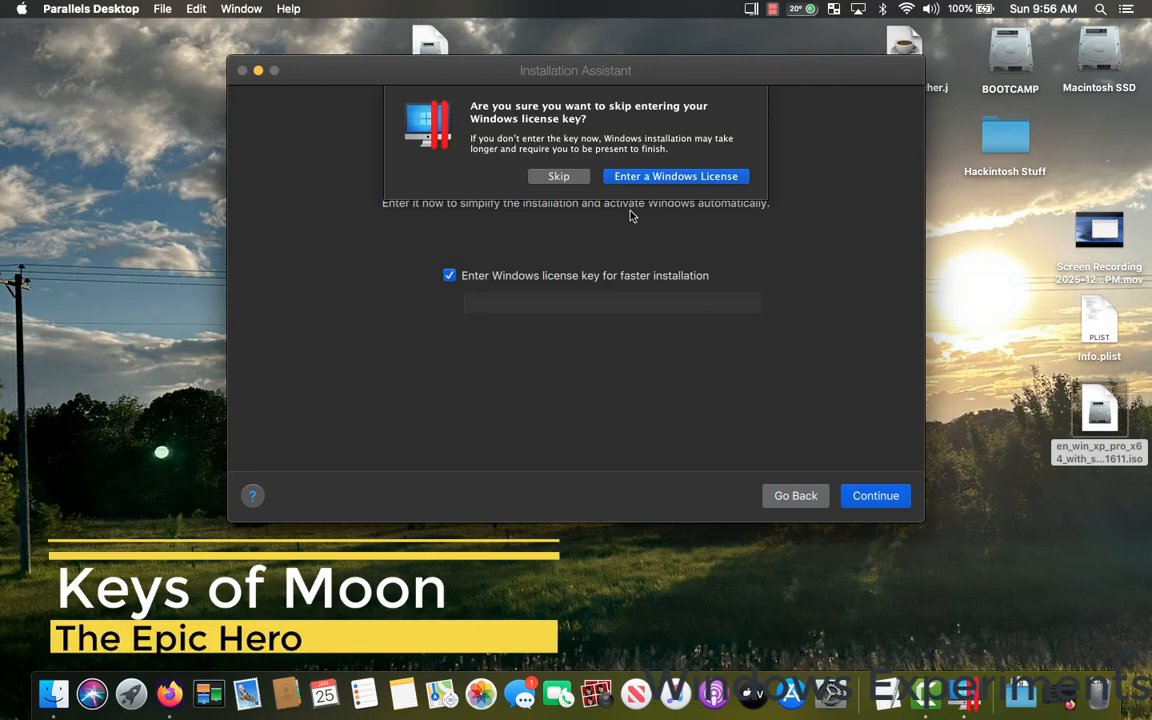
# Paste the copied Windows license key into the license key field and continue the installation setup.
pyautogui.click(684, 177)
pyautogui.rightClick(565, 300)
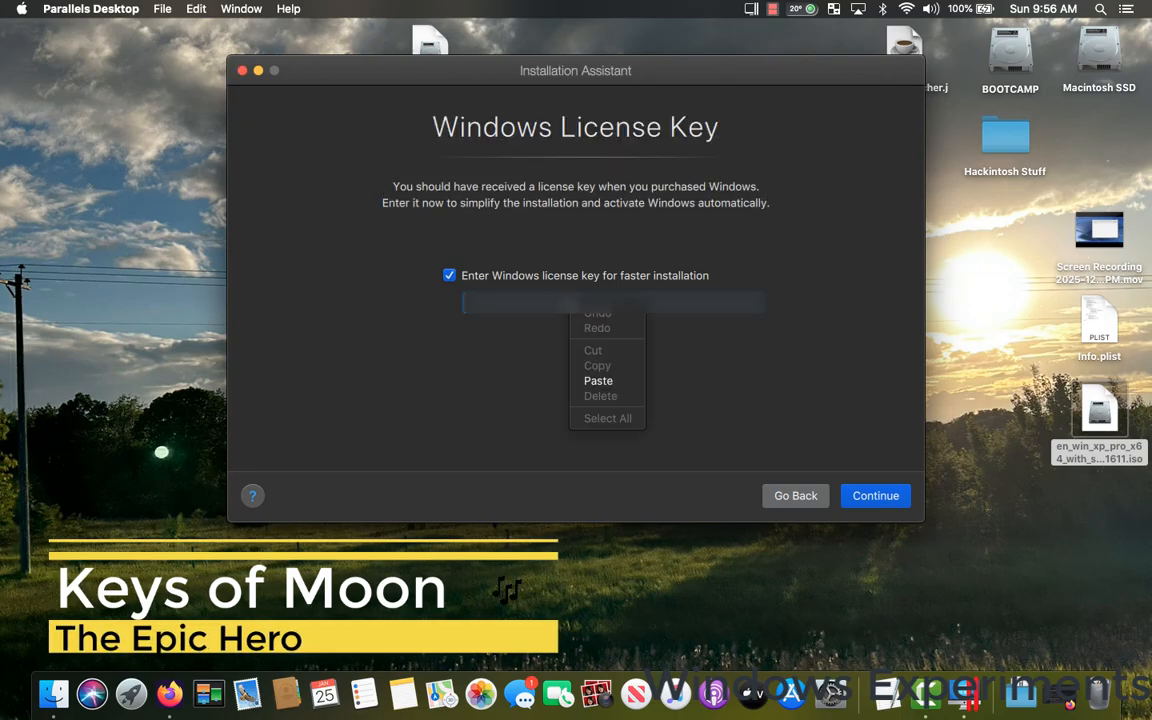
pyautogui.click(592, 378)
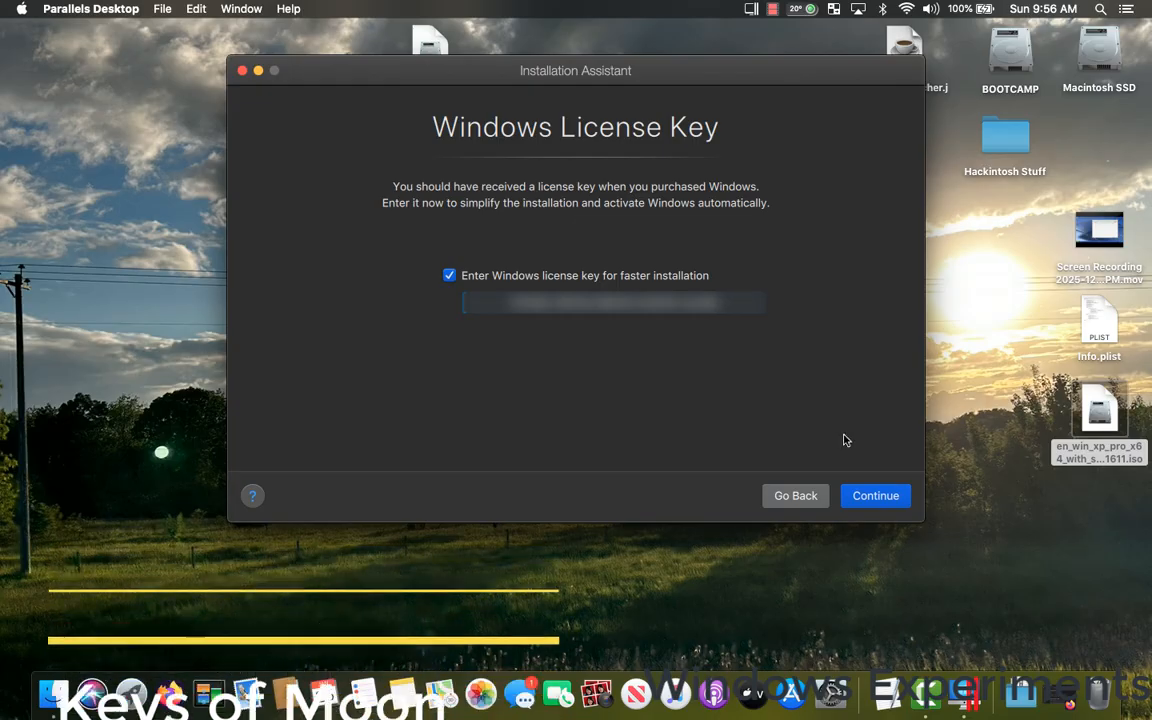
pyautogui.click(870, 500)
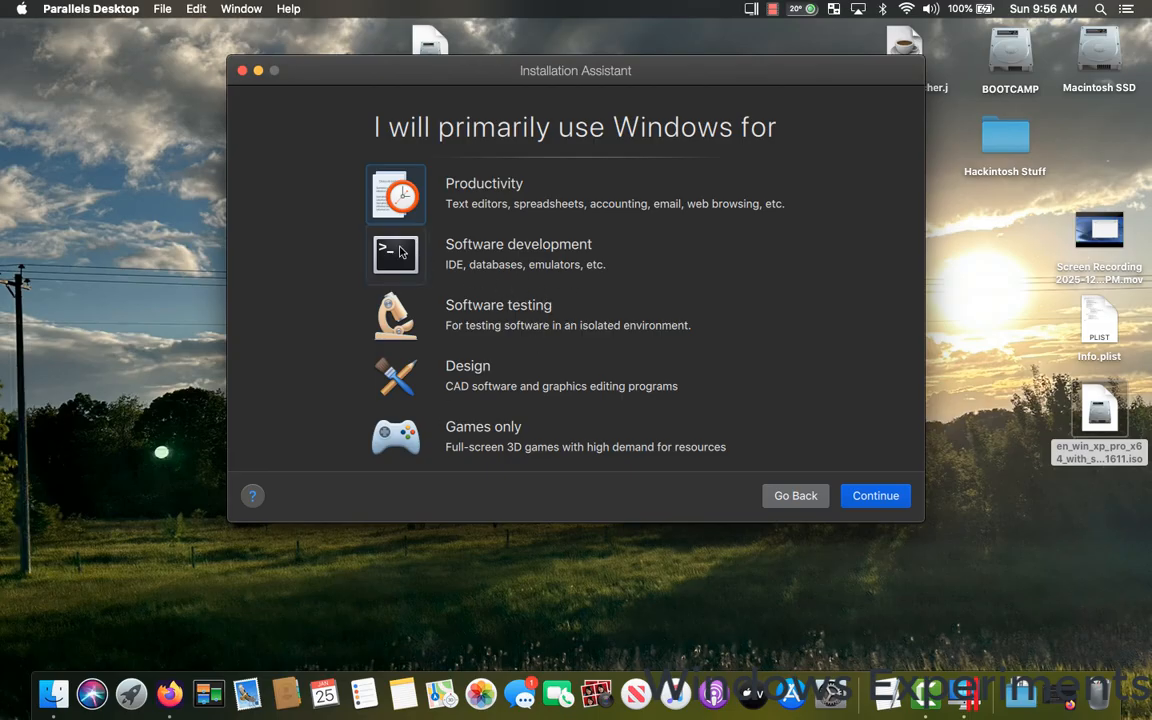
# Choose the Games only profile, name the virtual machine "Windows XP x64bit (One Core API)", and create it with settings customization before installation.
pyautogui.click(416, 434)
pyautogui.click(400, 434)
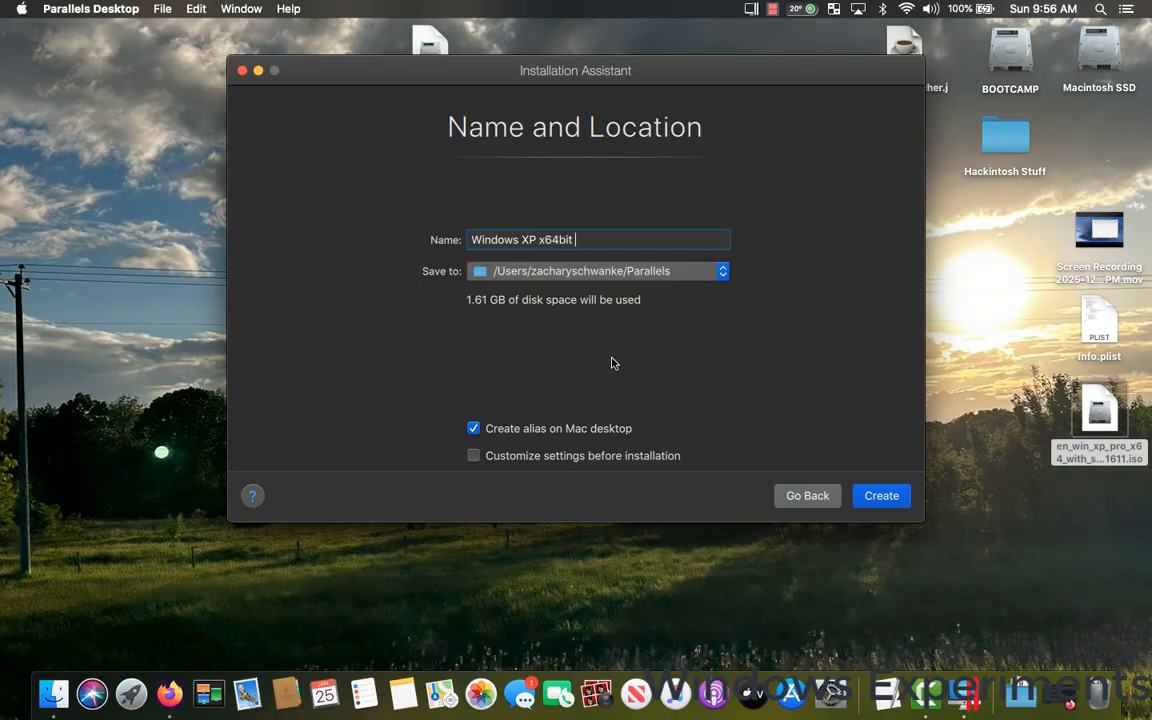
pyautogui.write('(One Core API')
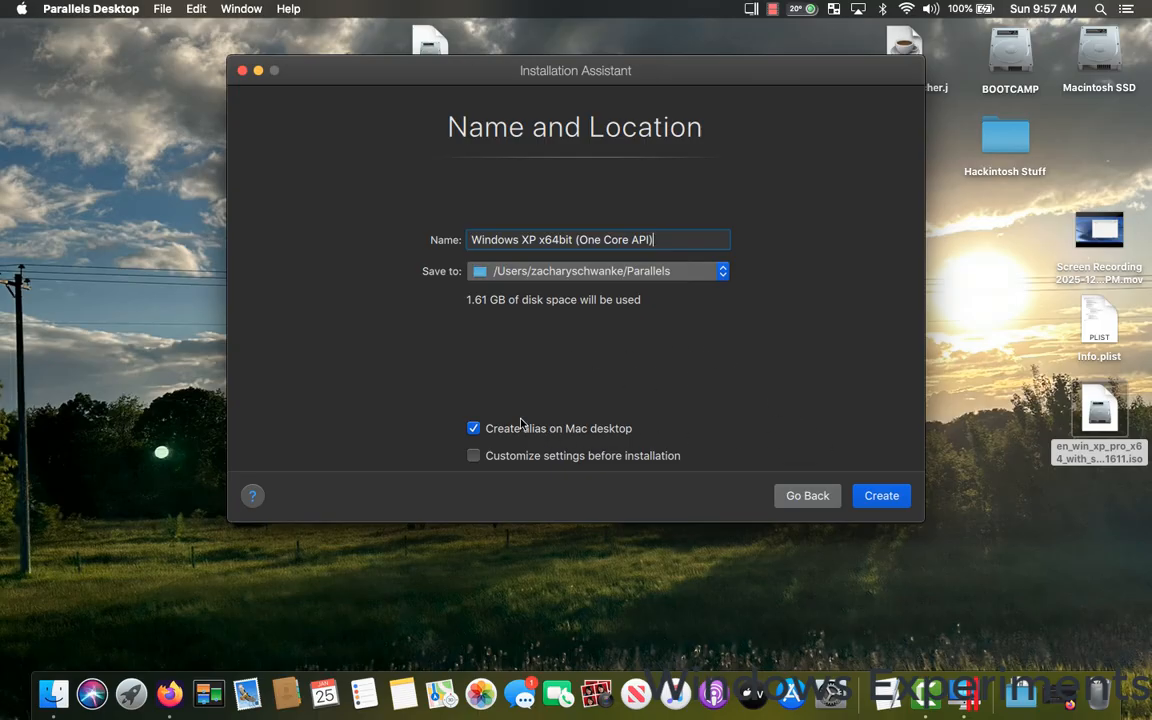
pyautogui.click(609, 430)
pyautogui.click(892, 504)
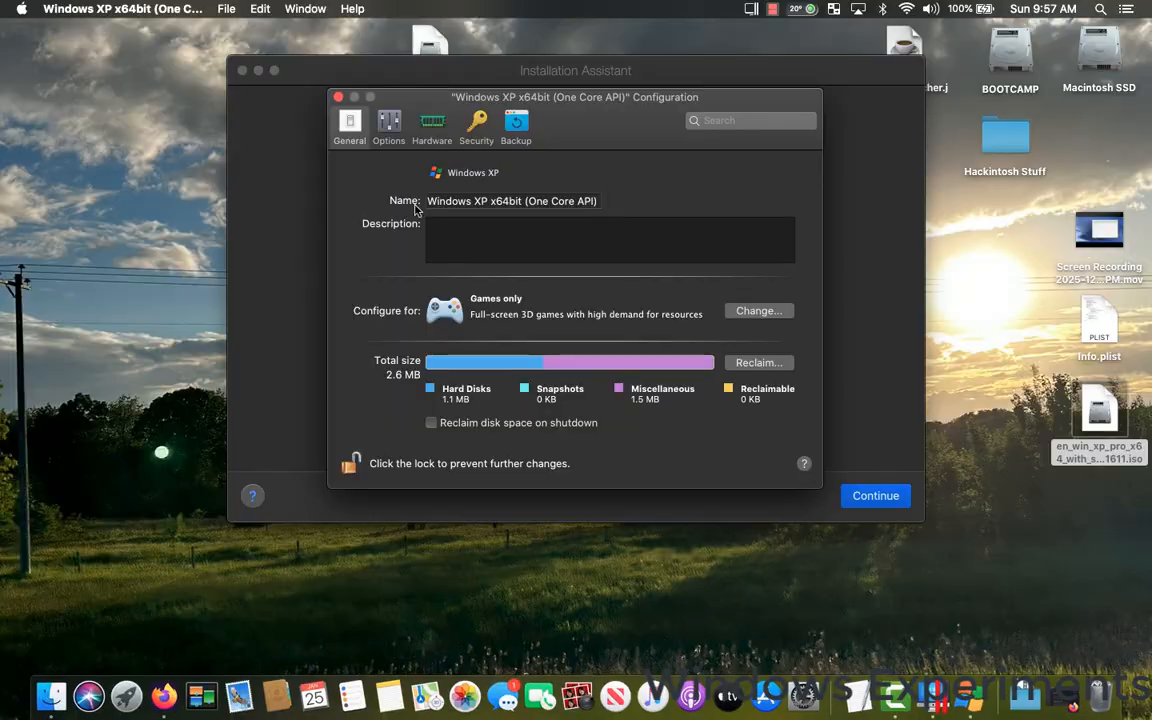
# Turn off sharing of Mac volumes with Windows in the sharing options and check the Share Windows settings.
pyautogui.click(392, 124)
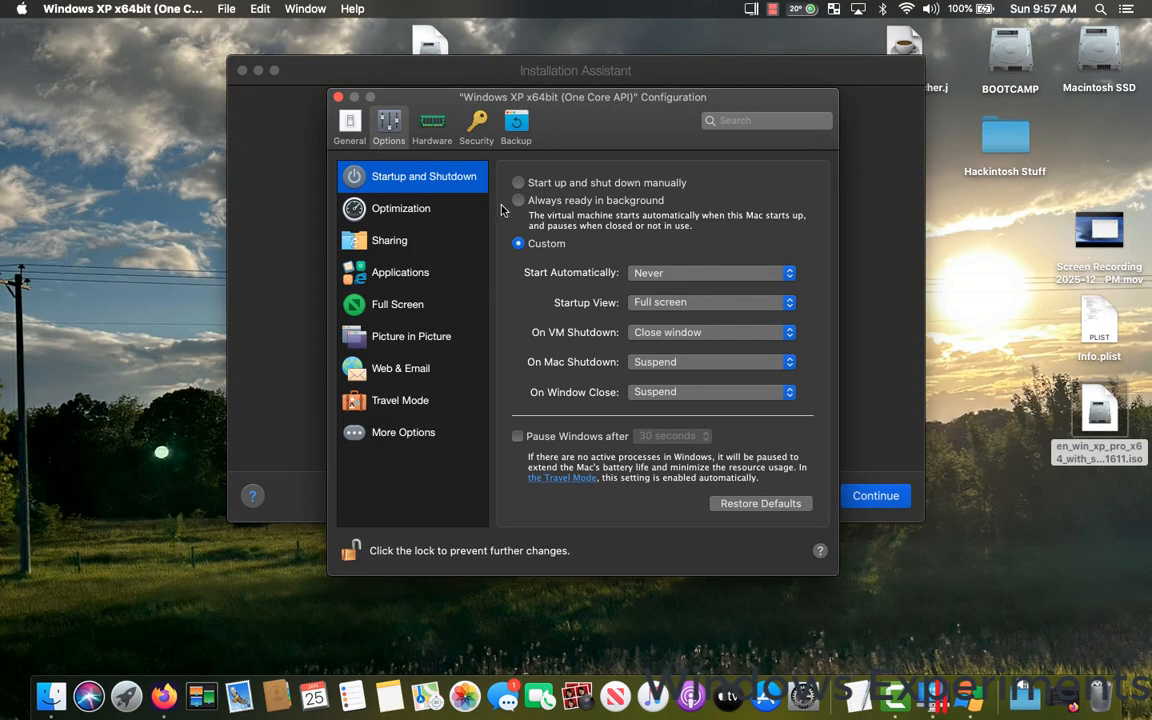
pyautogui.click(399, 242)
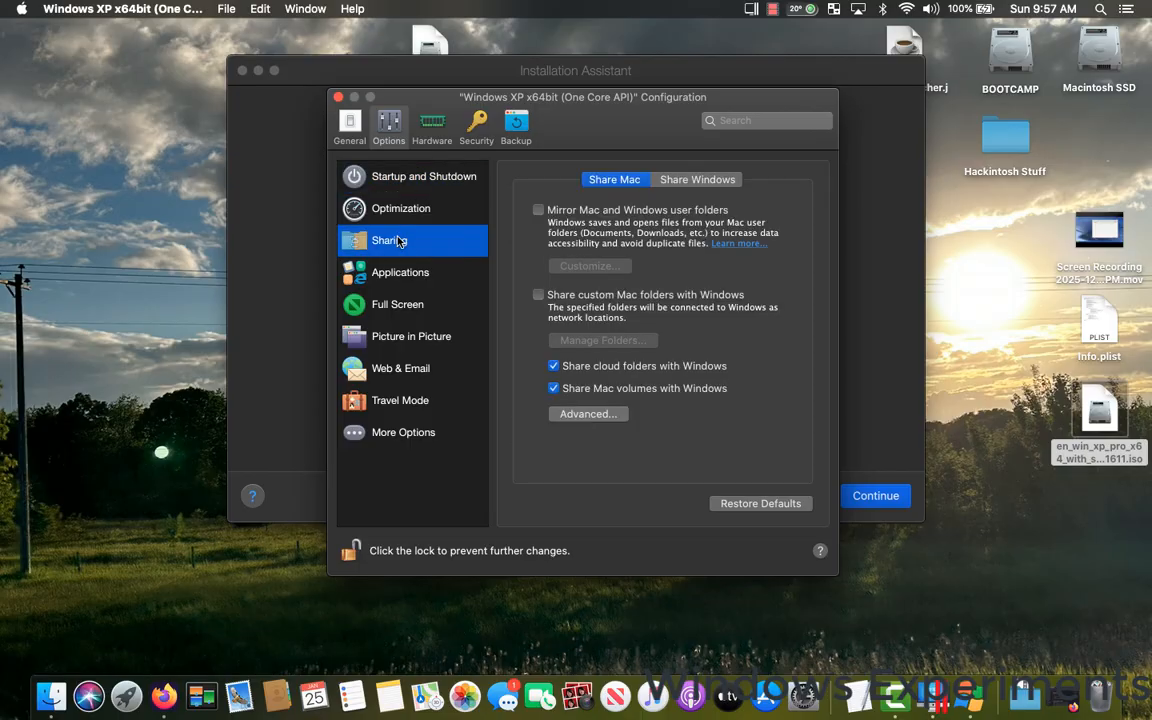
pyautogui.click(554, 389)
pyautogui.click(690, 181)
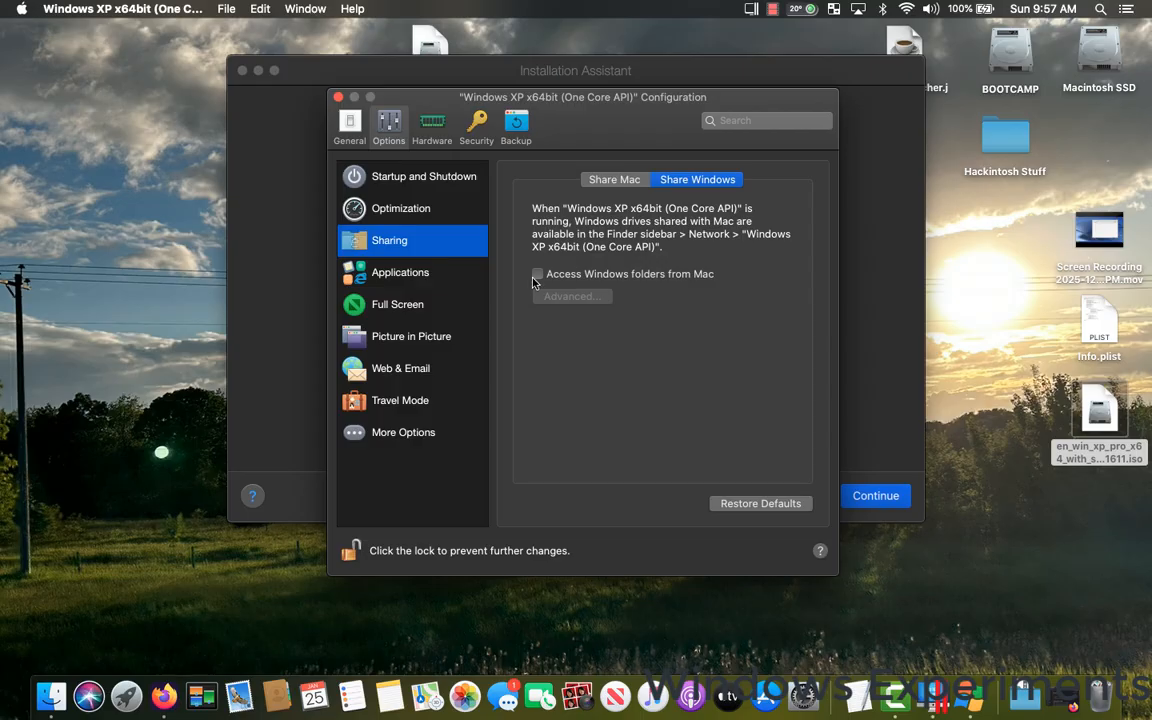
pyautogui.click(614, 180)
# Turn off Dock icons bouncing to alert and disable sharing of Windows applications with the Mac.
pyautogui.click(398, 272)
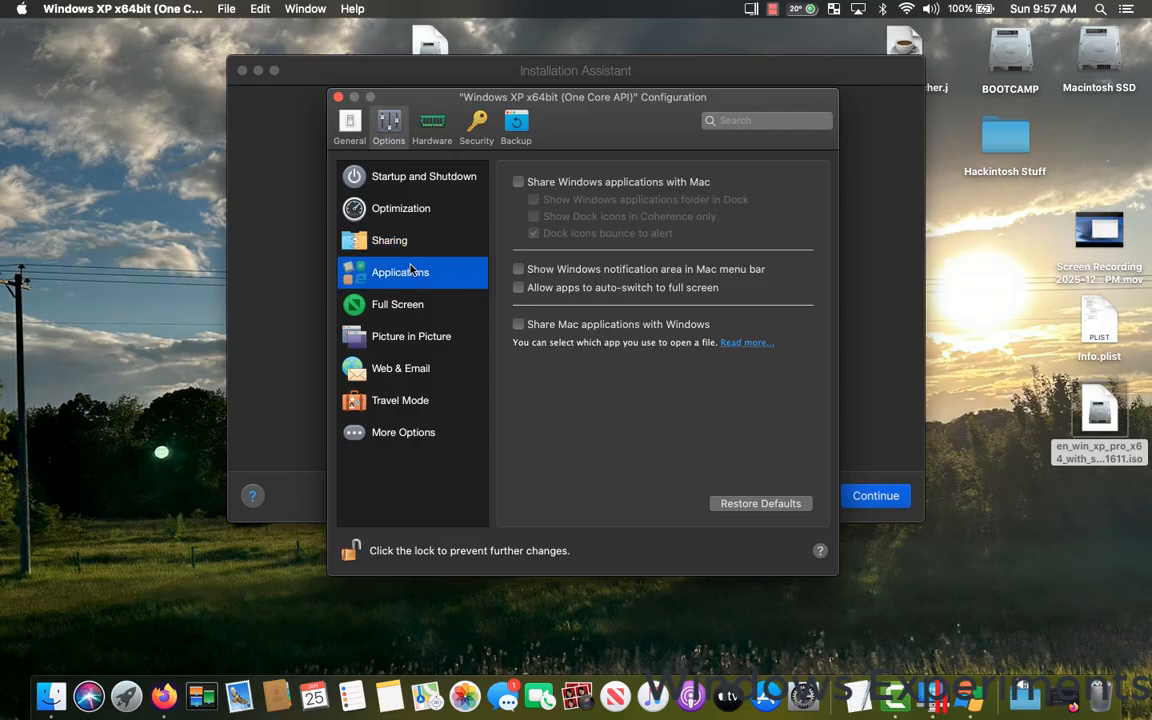
pyautogui.click(519, 183)
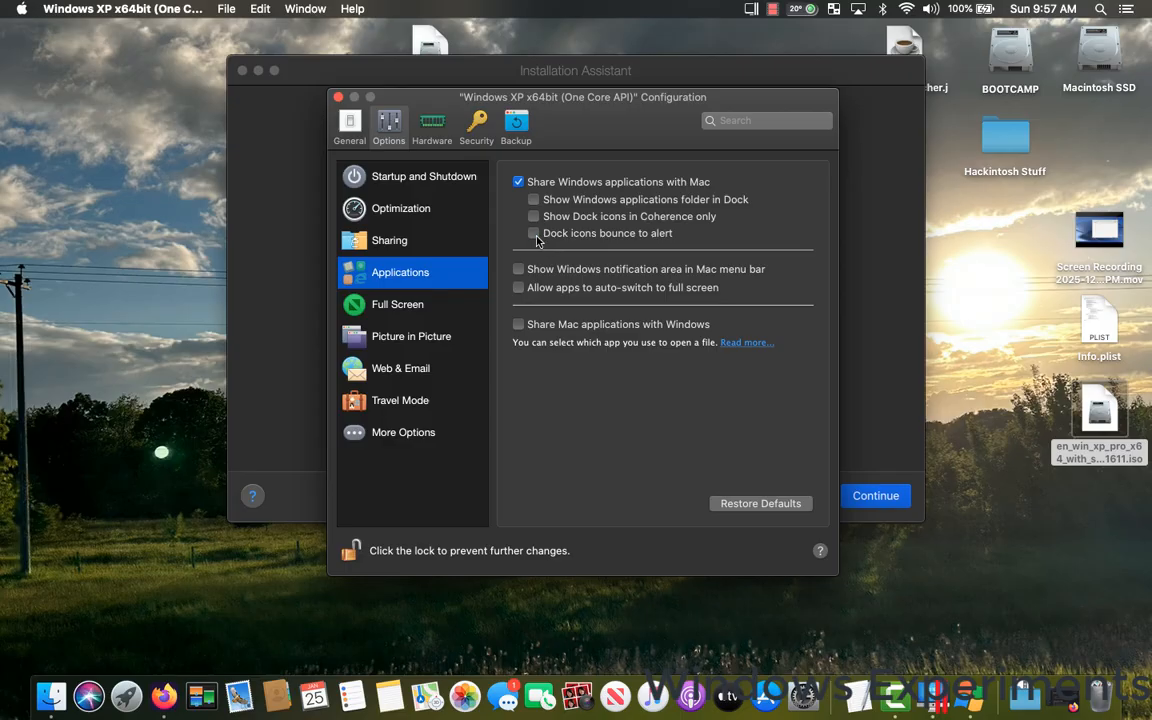
pyautogui.click(518, 182)
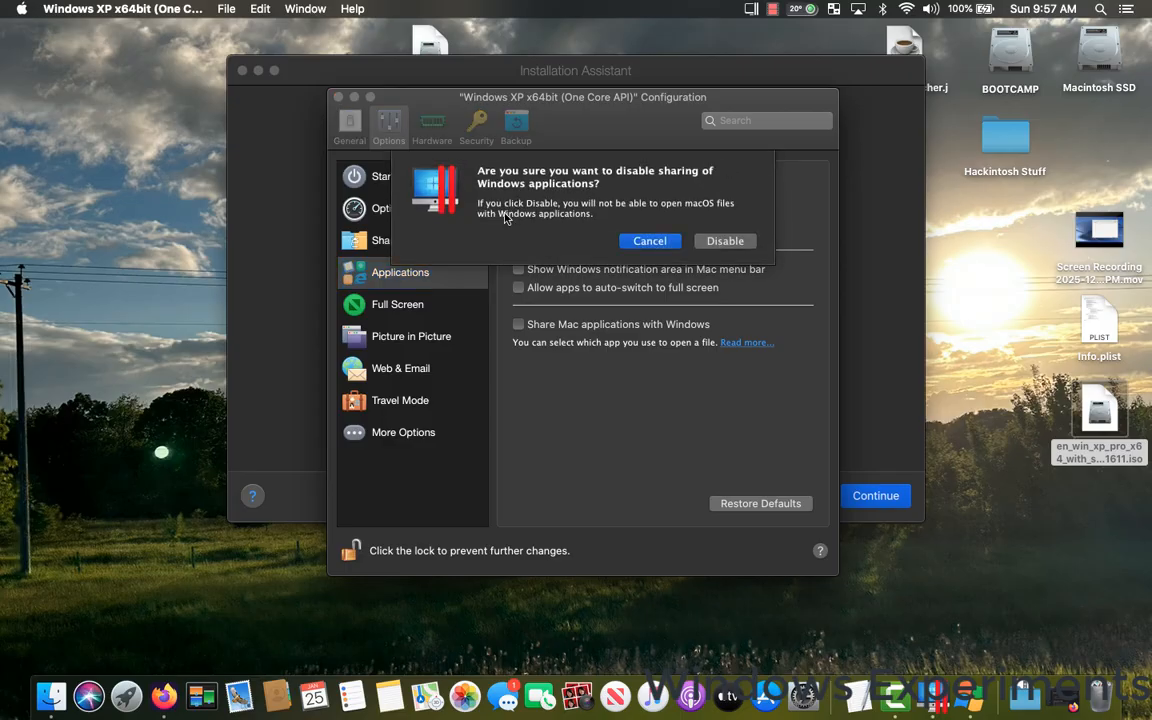
pyautogui.click(720, 242)
pyautogui.click(431, 306)
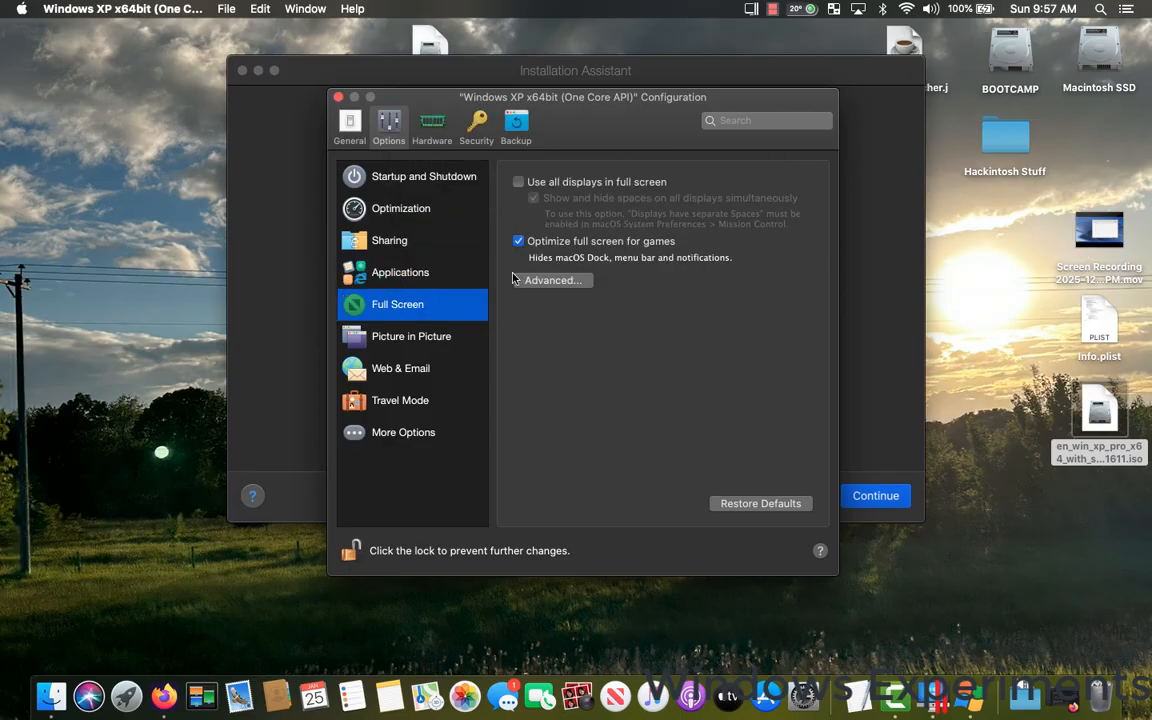
pyautogui.click(438, 338)
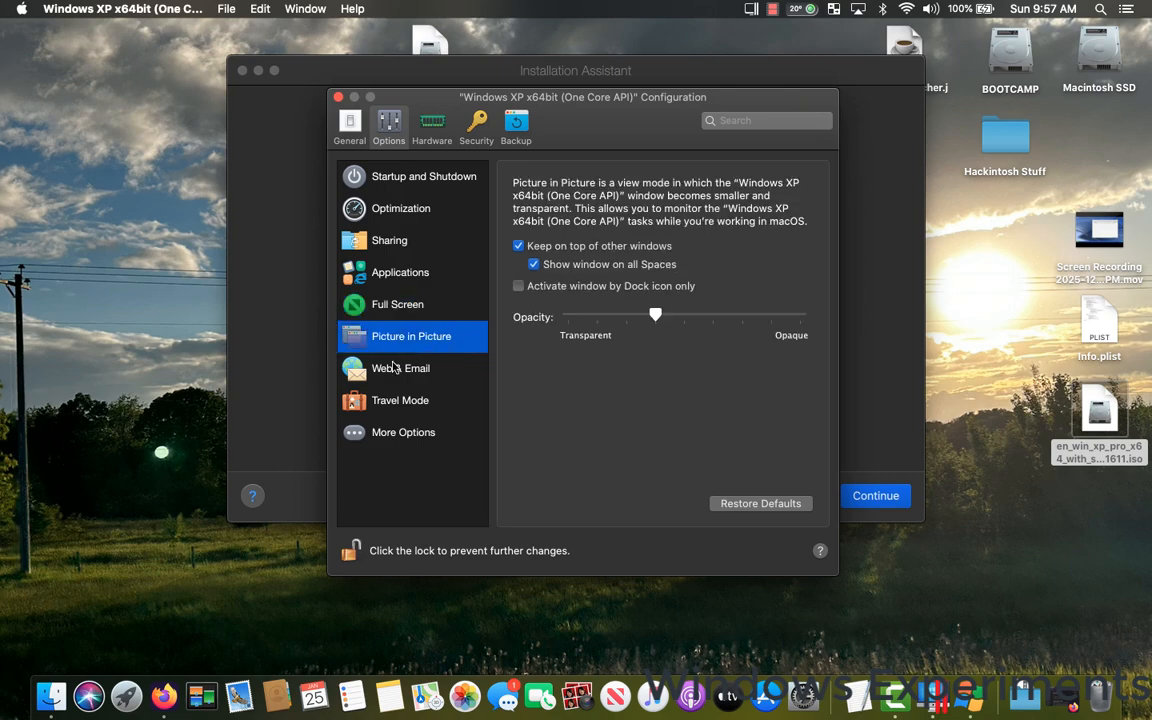
pyautogui.click(368, 172)
# Set the virtual machine's number of processors to 2.
pyautogui.click(438, 140)
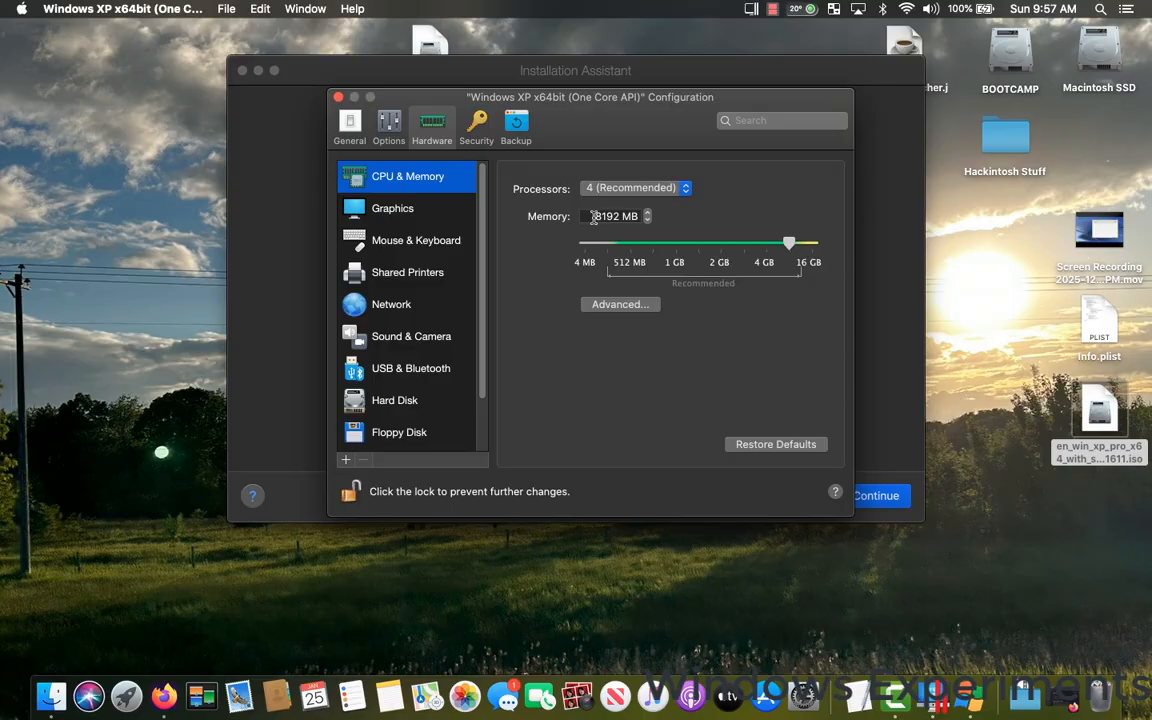
pyautogui.moveTo(590, 216); pyautogui.dragTo(621, 216)
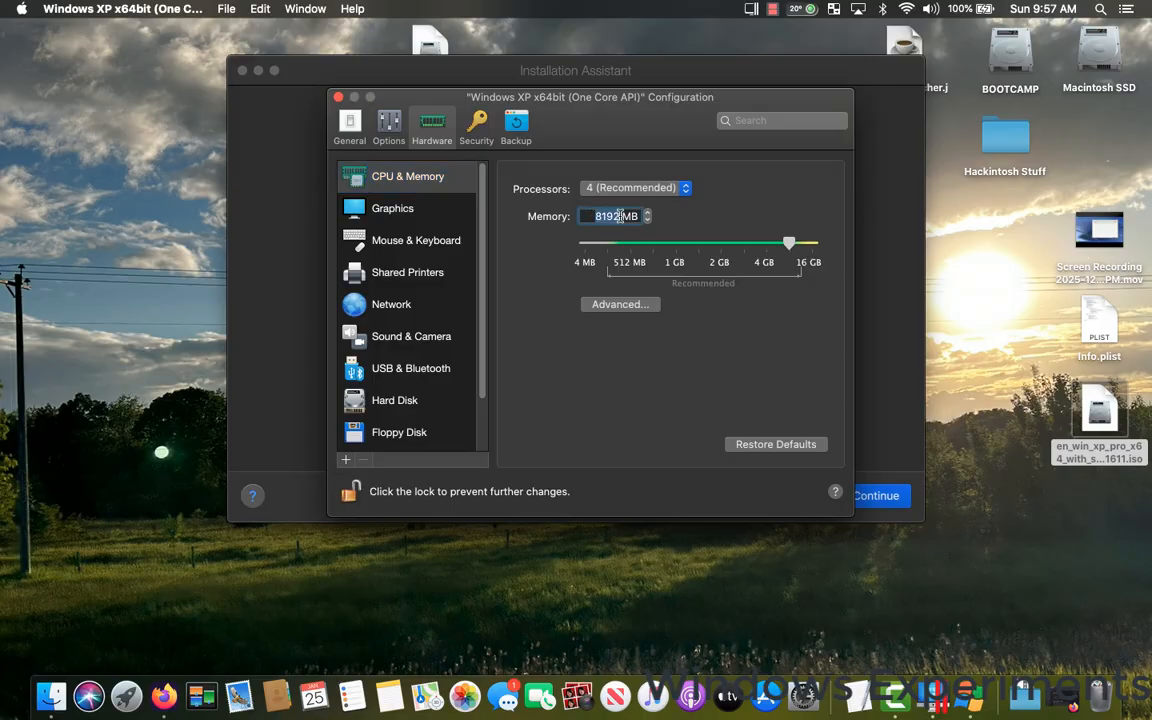
pyautogui.click(628, 189)
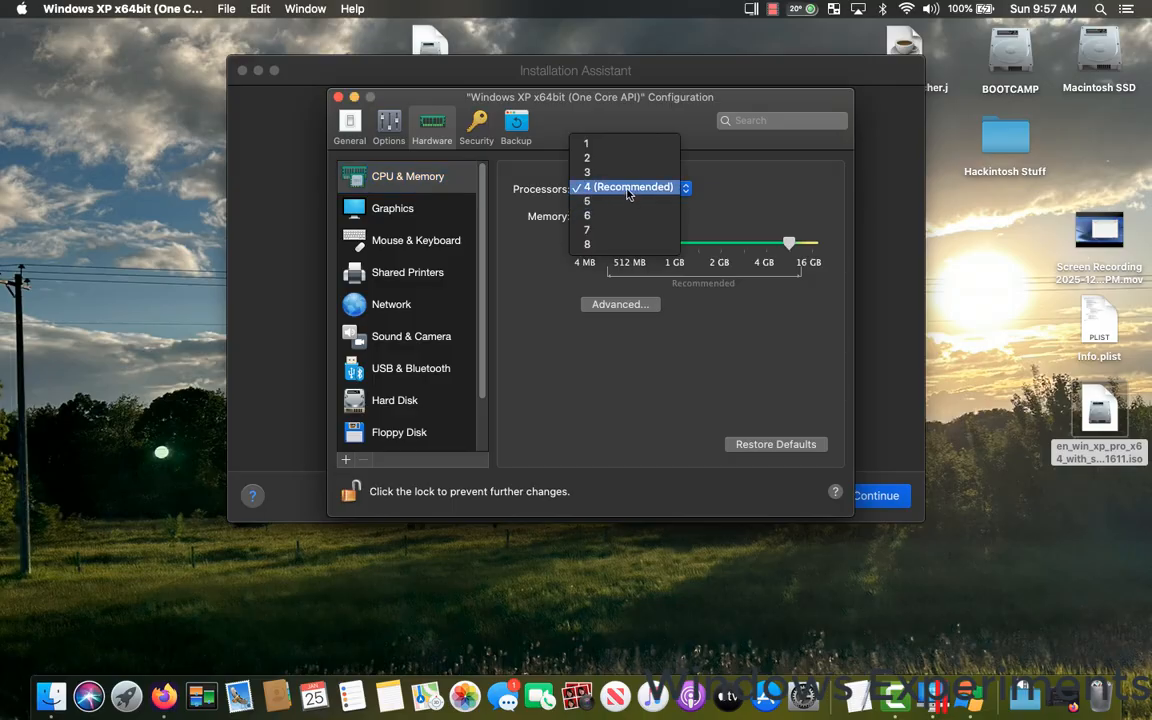
pyautogui.click(628, 189)
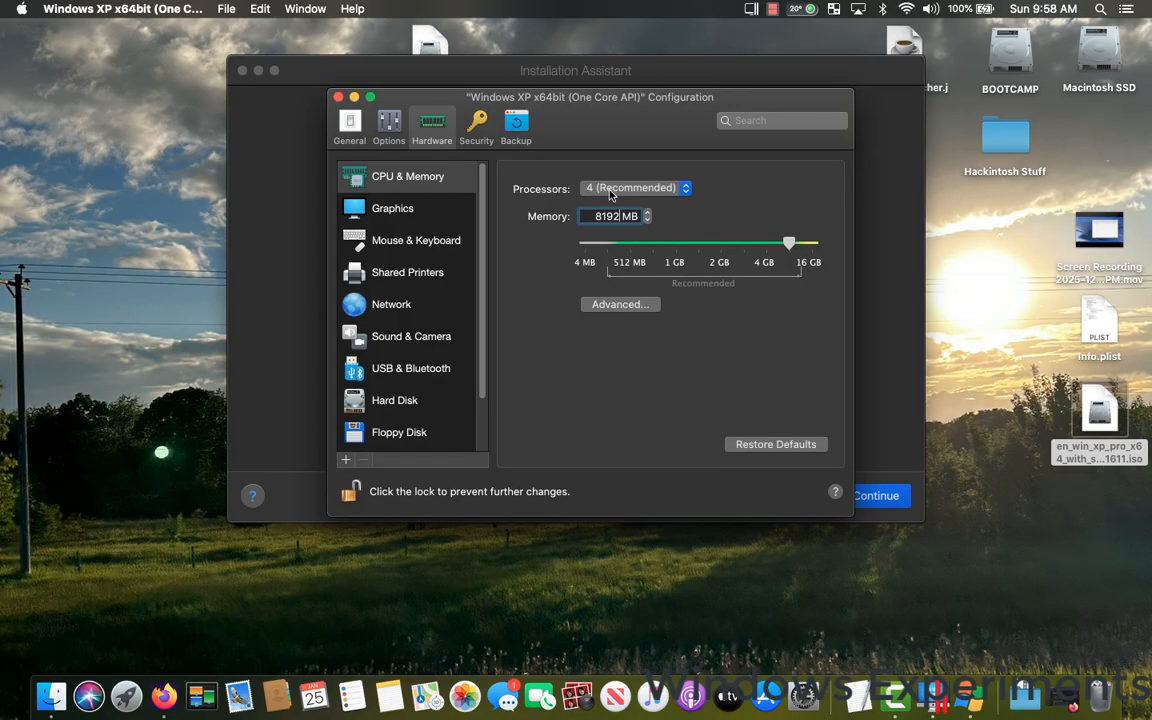
pyautogui.click(615, 190)
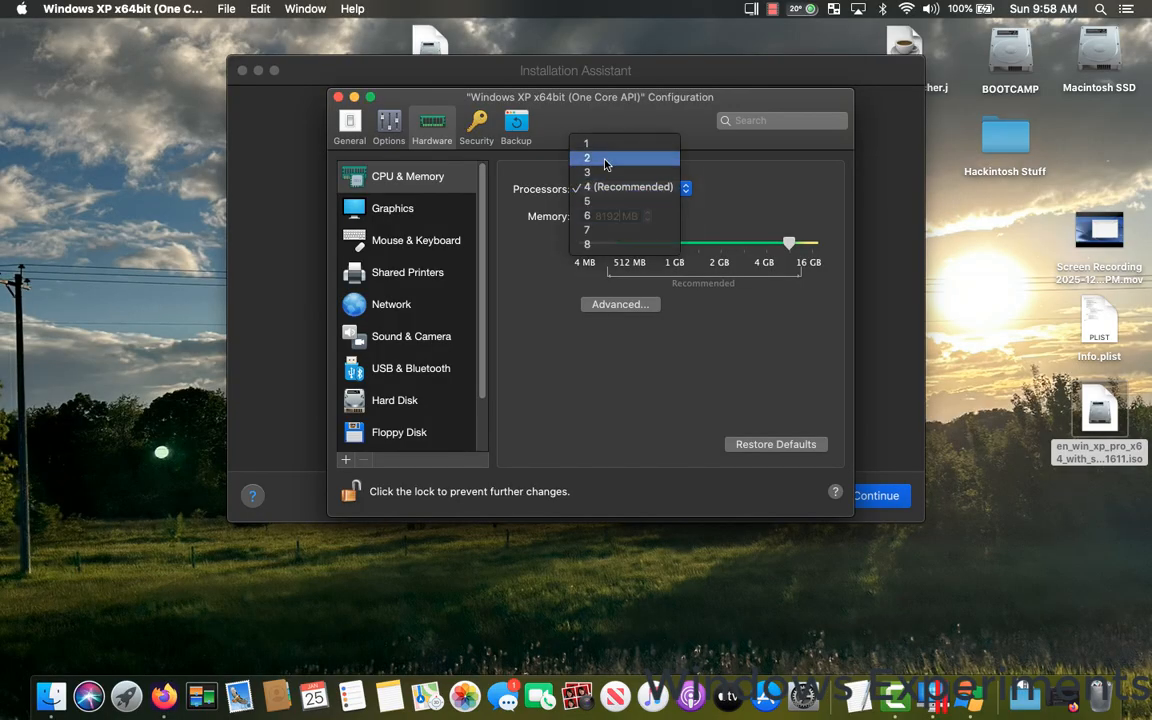
pyautogui.click(612, 158)
# Set the virtual machine's graphics memory to 256 MB.
pyautogui.click(392, 207)
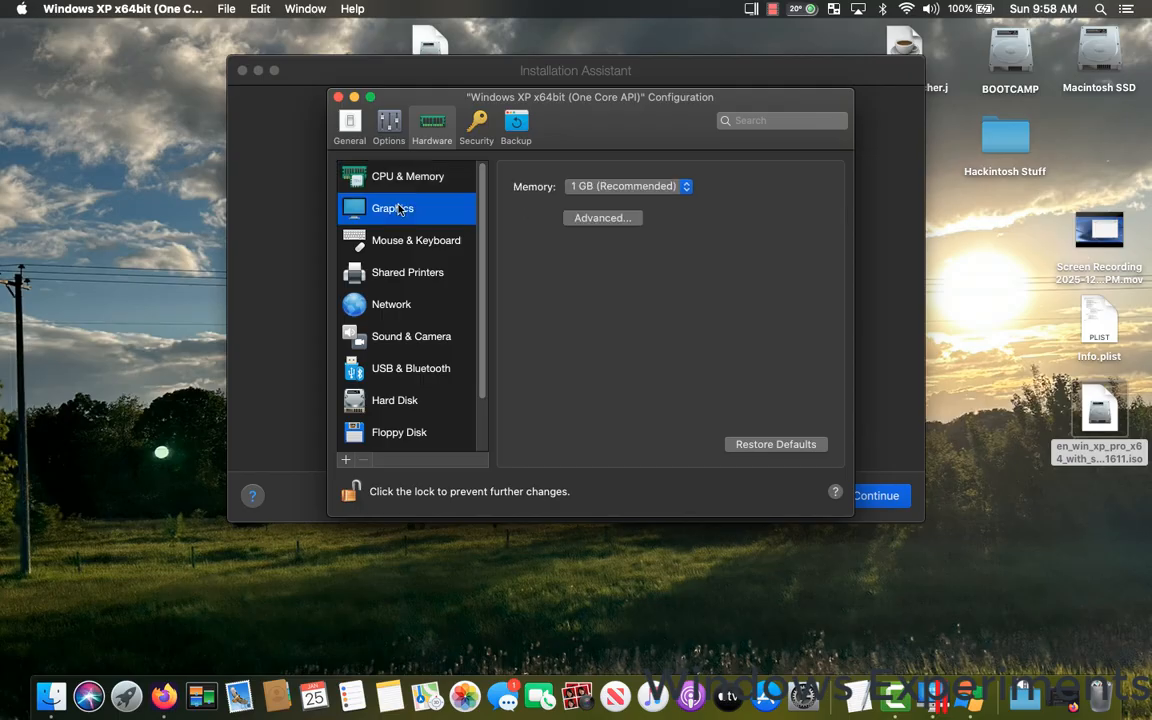
pyautogui.click(609, 190)
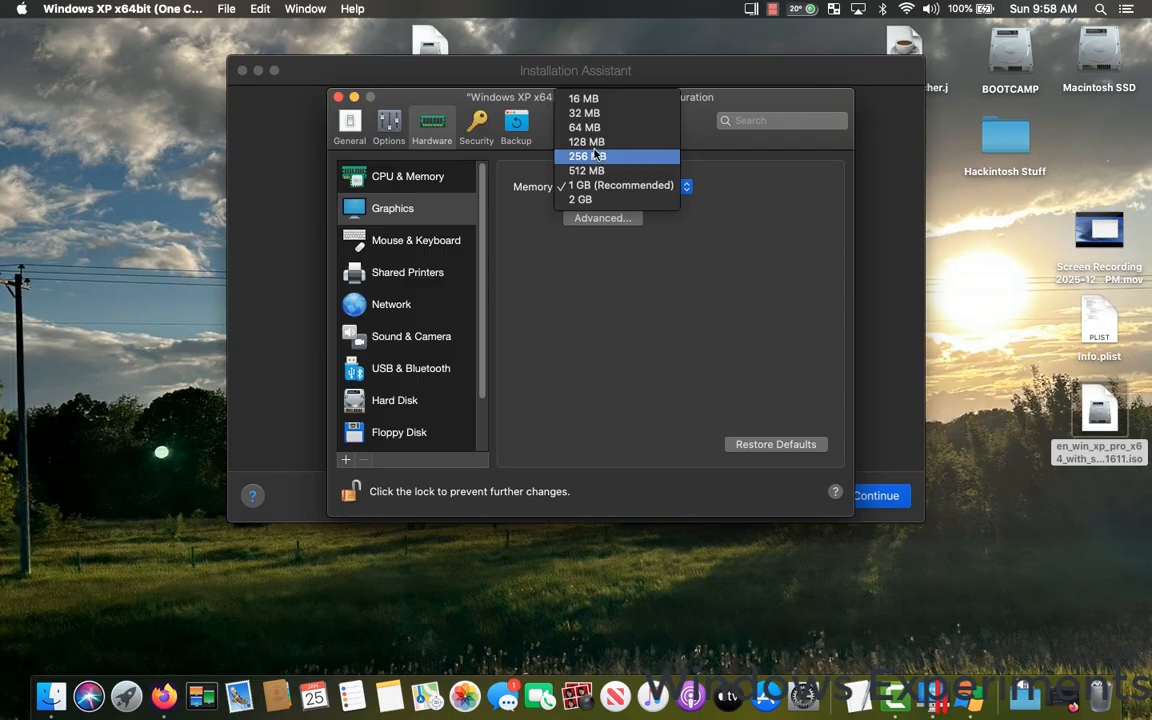
pyautogui.click(596, 158)
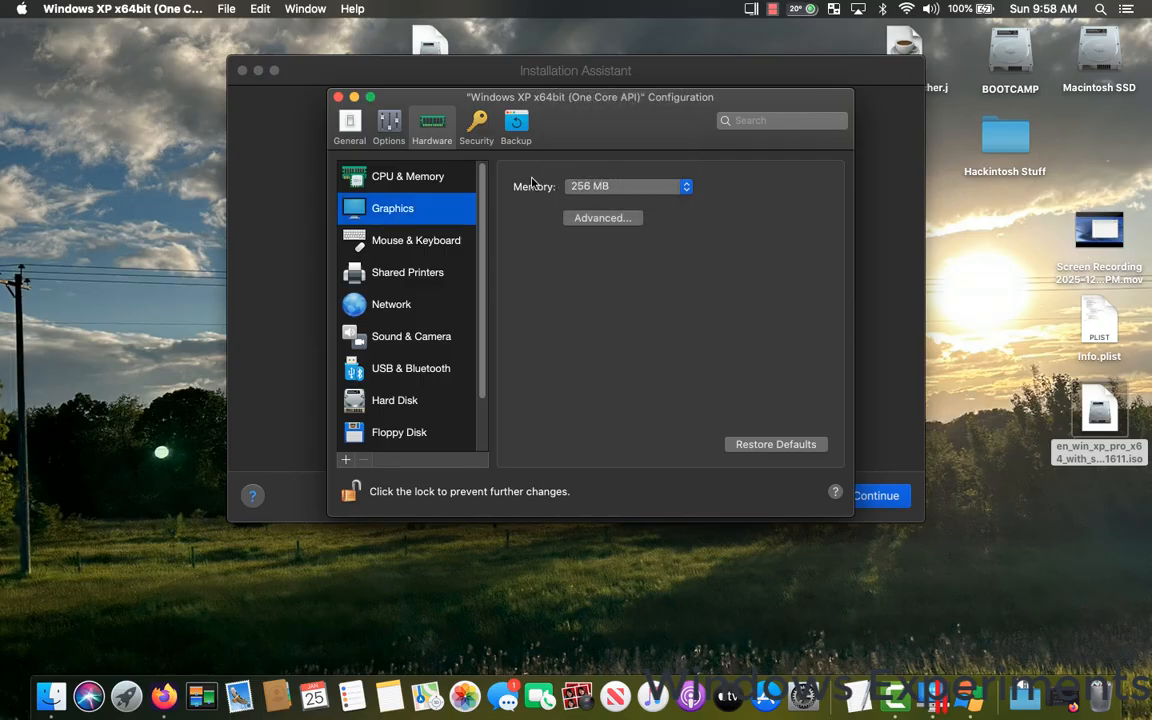
# Review the mouse and keyboard settings and turn off sharing of Mac printers with Windows XP.
pyautogui.click(425, 243)
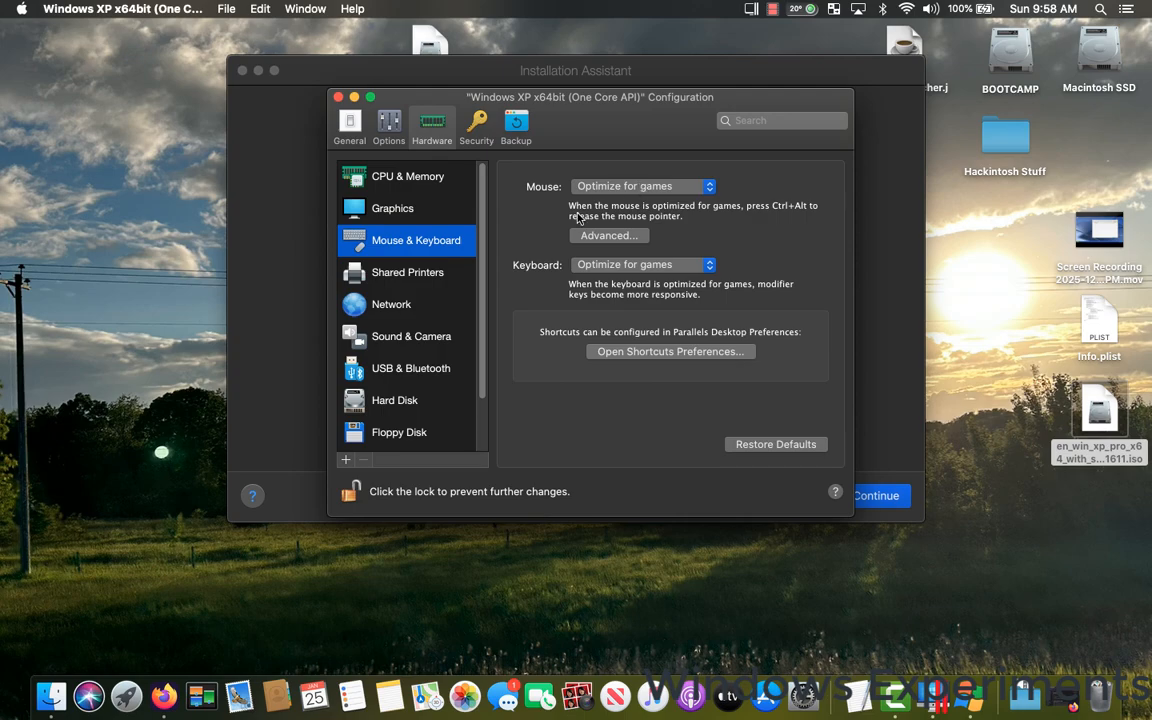
pyautogui.click(388, 262)
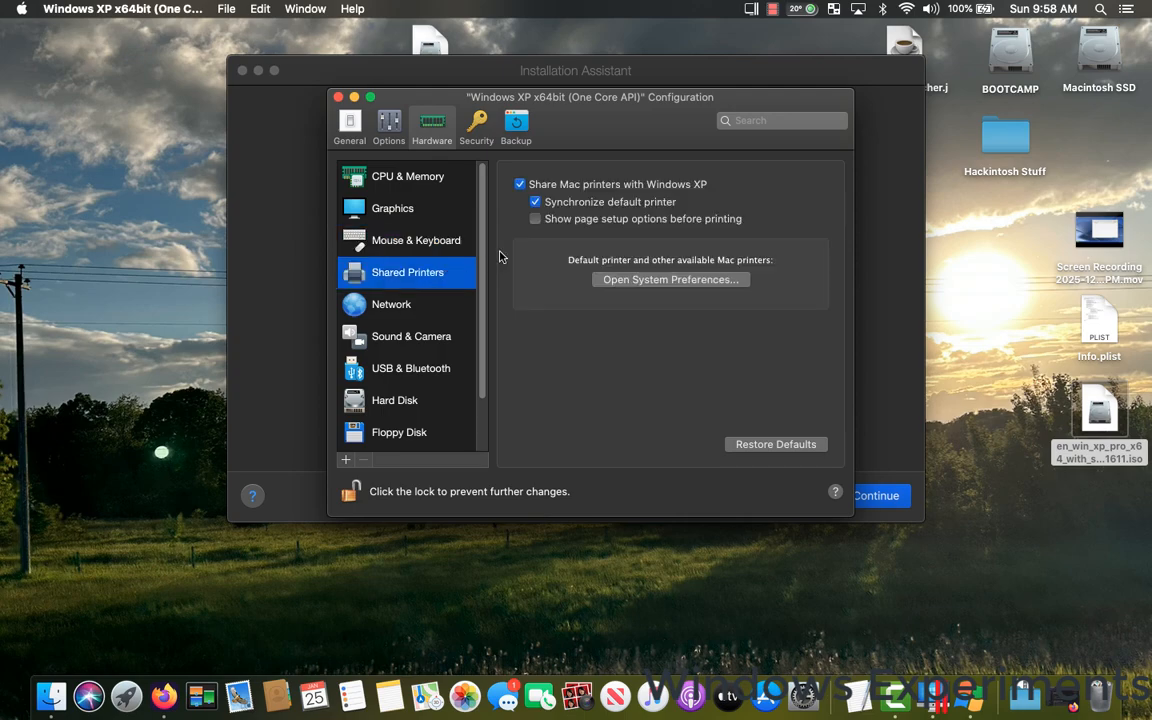
pyautogui.click(533, 201)
pyautogui.click(520, 184)
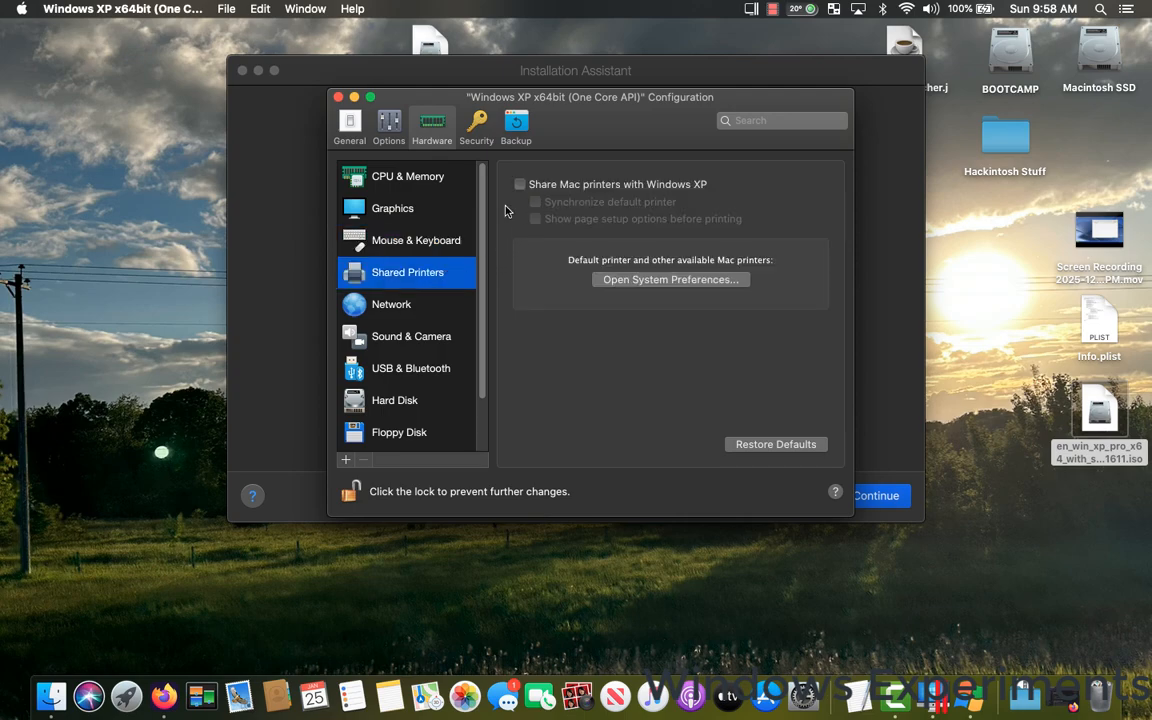
# Examine the virtual machine's network source, floppy disk, hard disk and boot order settings, keeping Shared Network (Recommended) as the source.
pyautogui.click(416, 305)
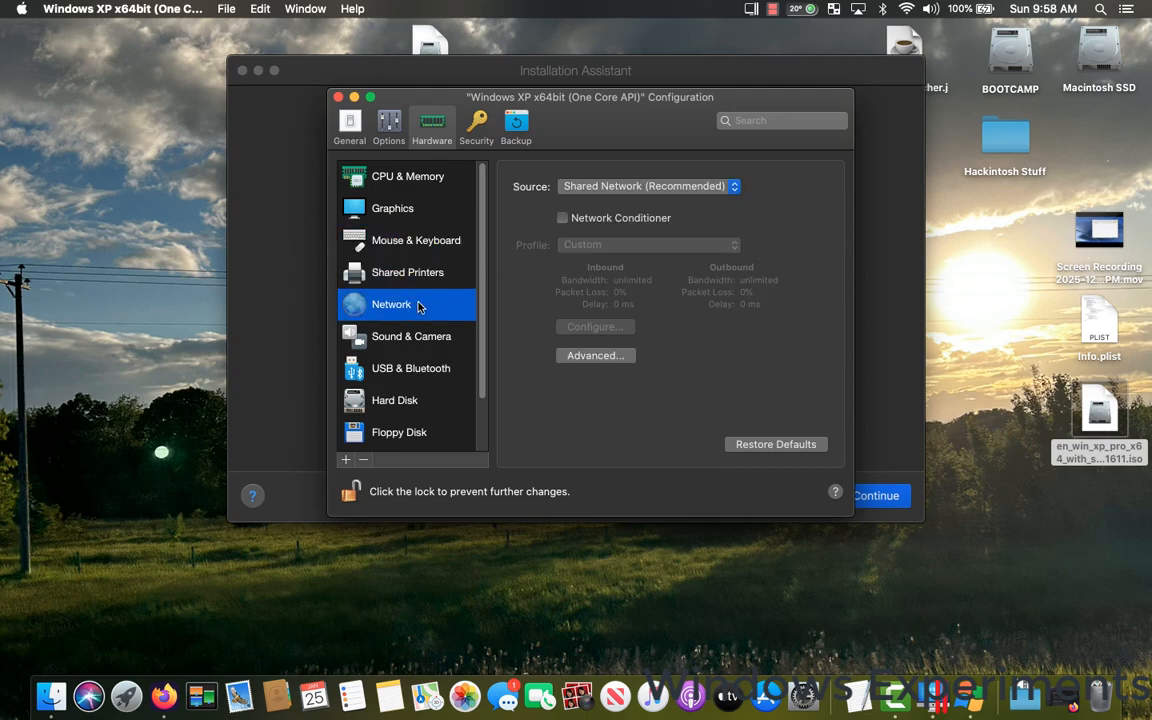
pyautogui.click(618, 190)
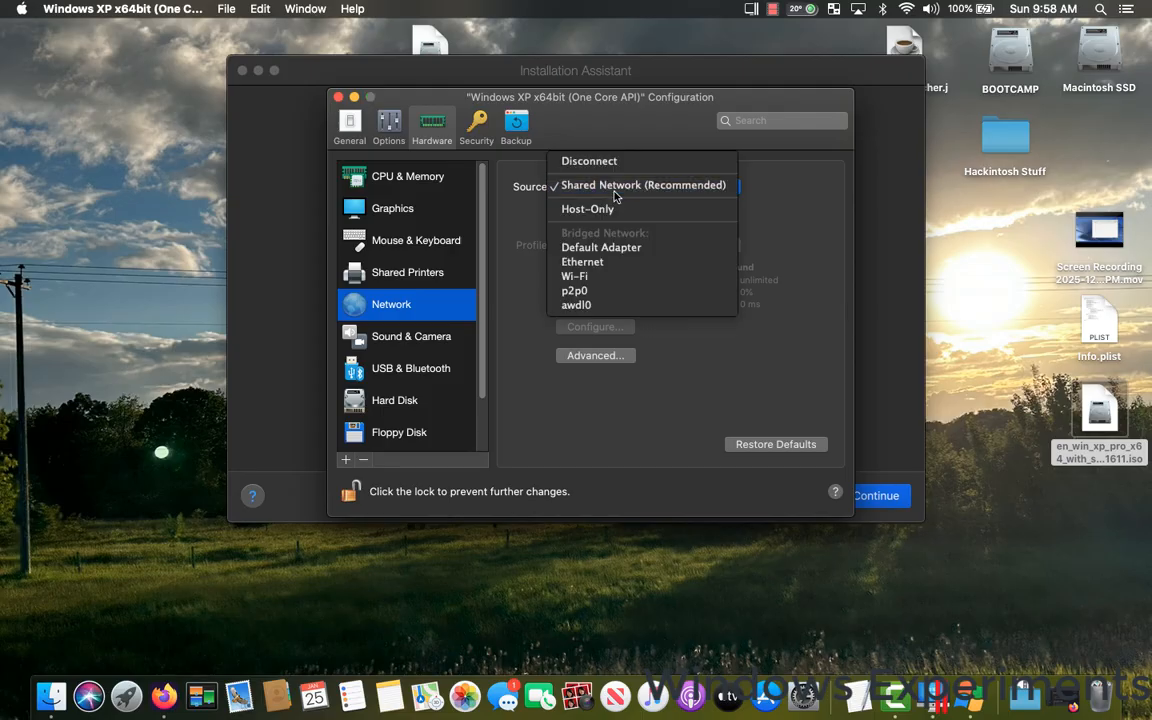
pyautogui.click(620, 190)
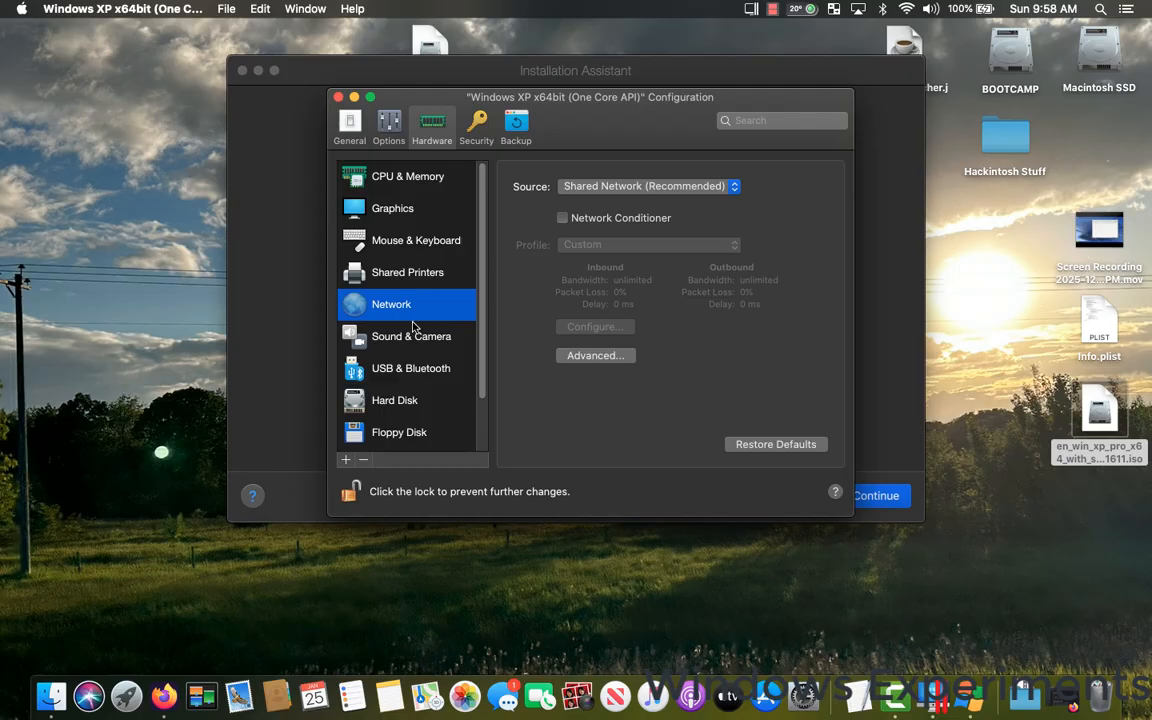
pyautogui.scroll(-2, 416, 334)
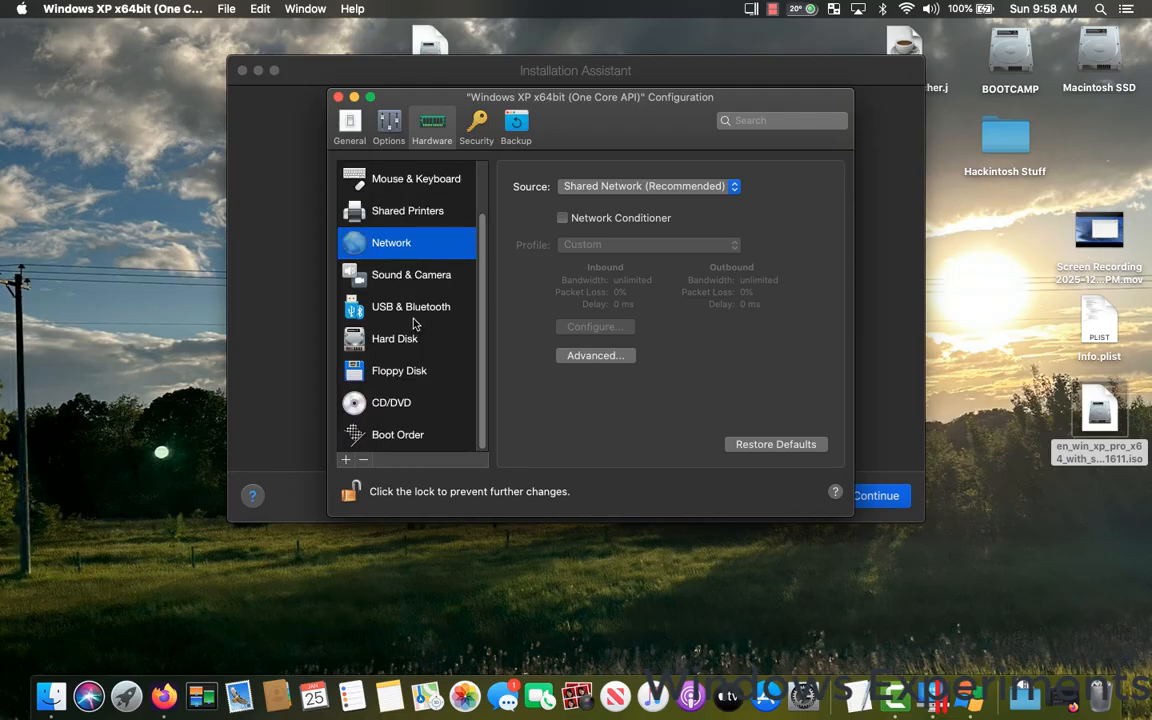
pyautogui.click(407, 375)
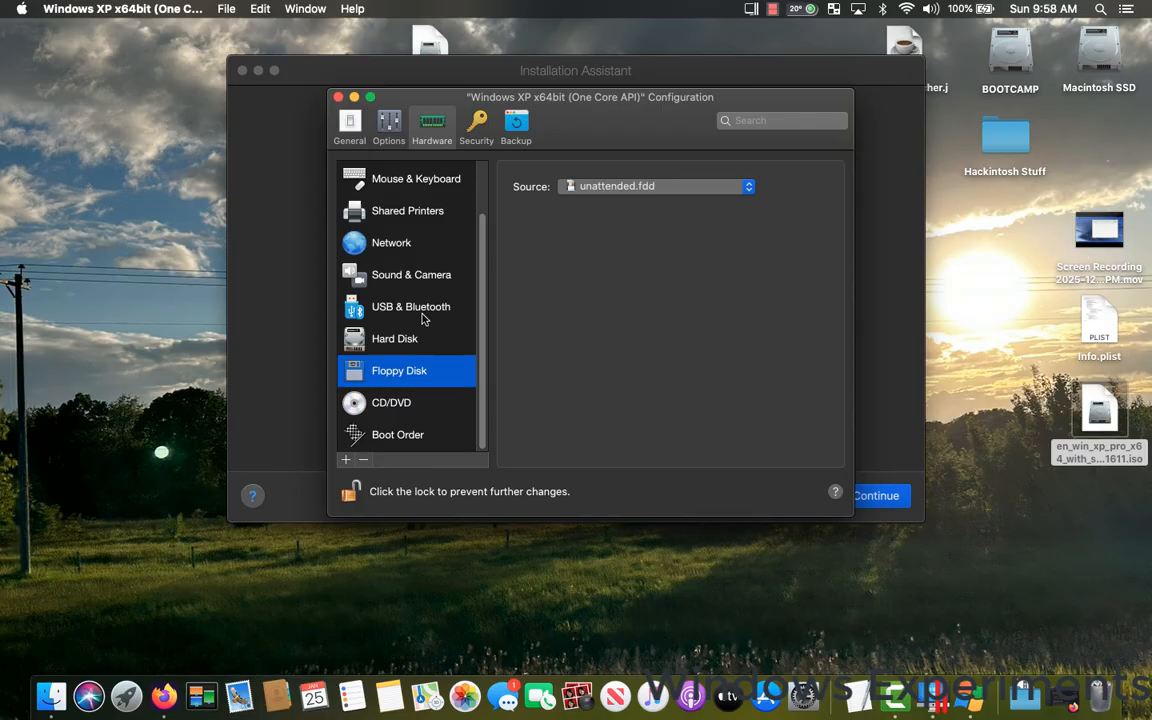
pyautogui.click(405, 340)
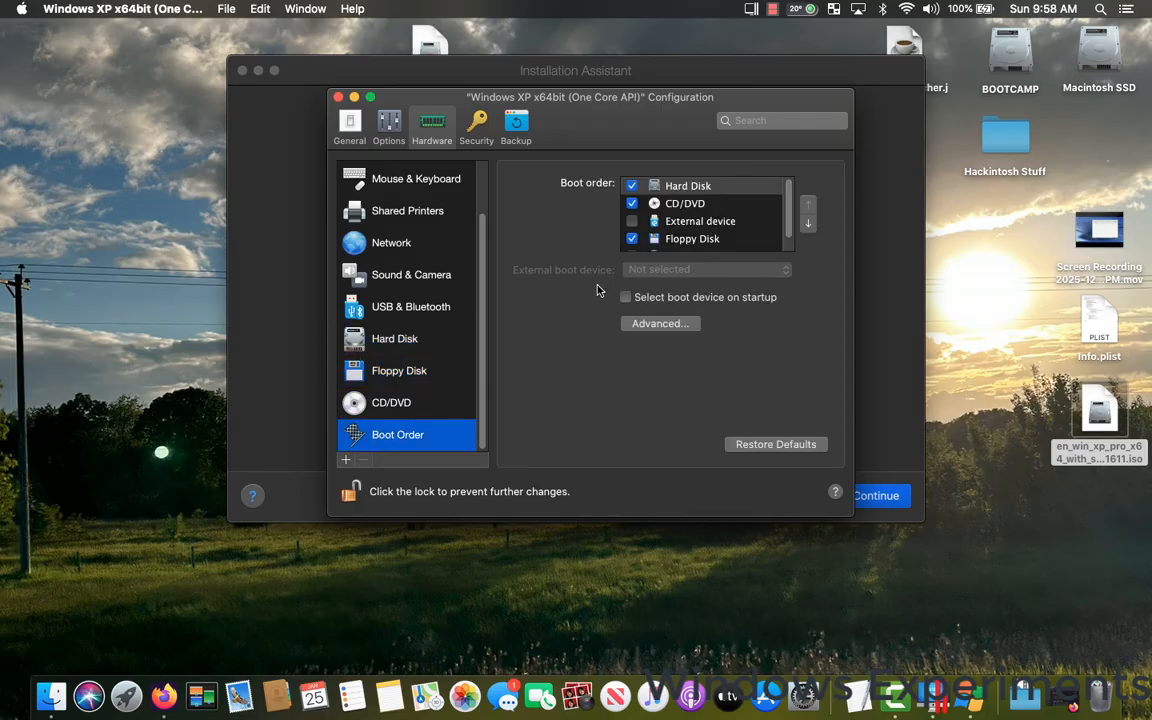
pyautogui.scroll(-1, 630, 208)
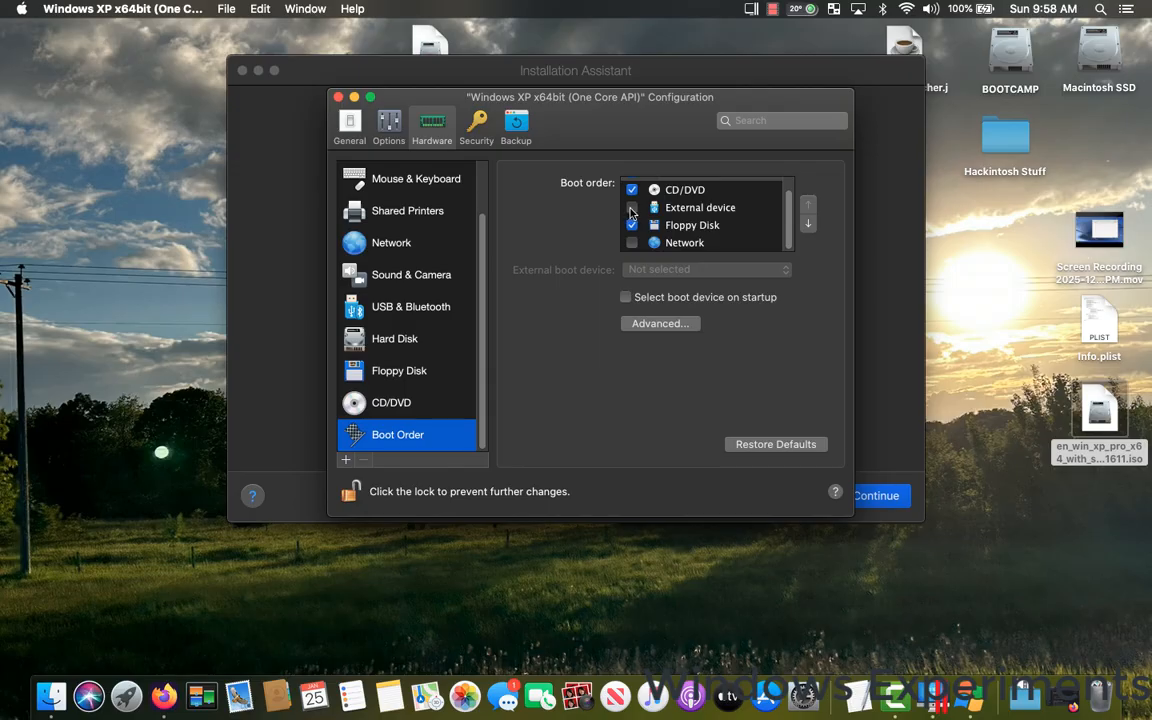
pyautogui.scroll(1, 630, 210)
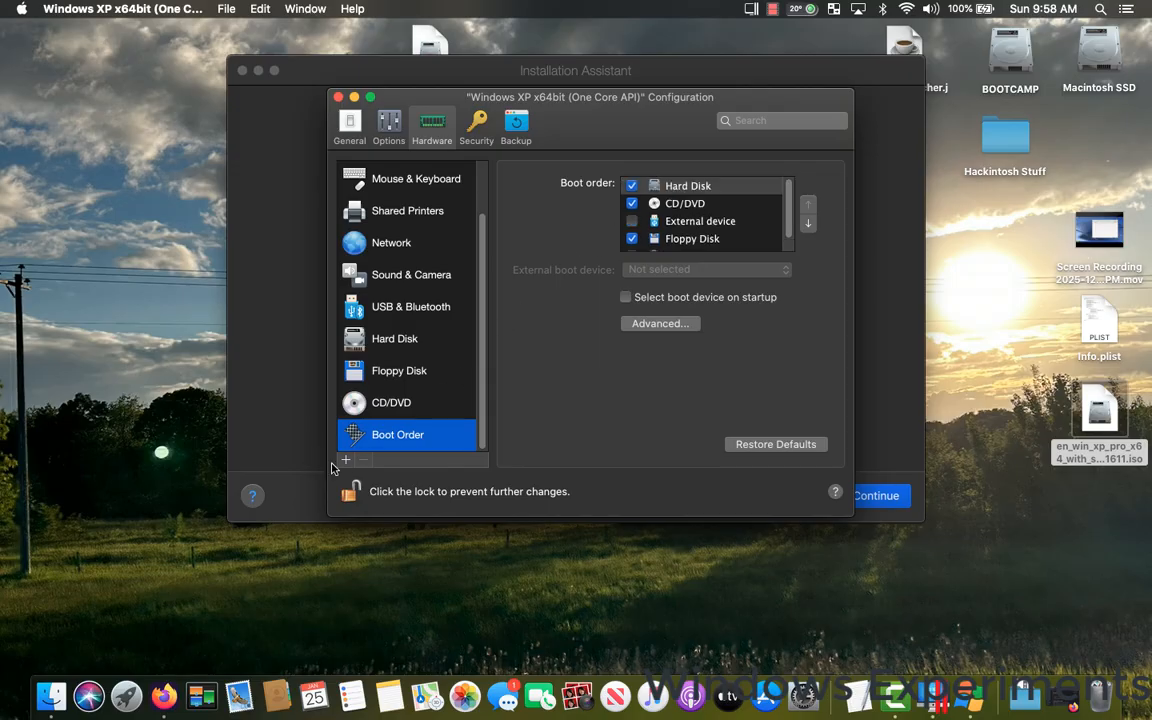
# Lock and close the virtual machine's configuration, continue with its creation and dismiss the alerts.
pyautogui.click(350, 492)
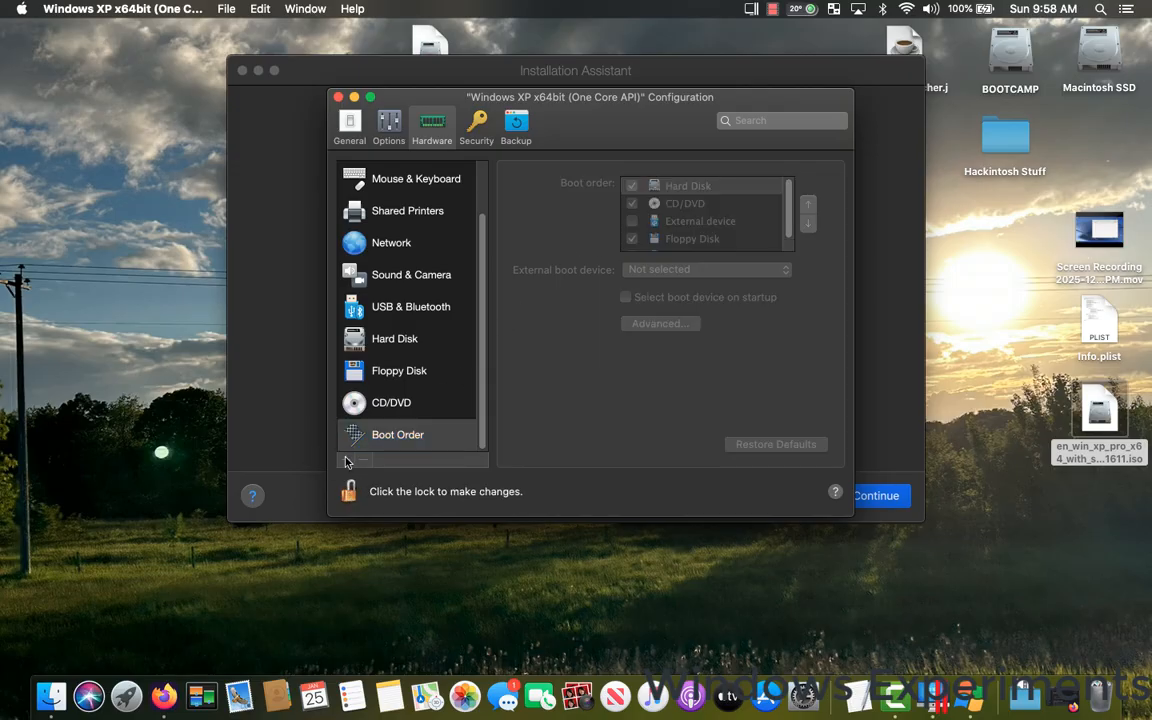
pyautogui.click(339, 98)
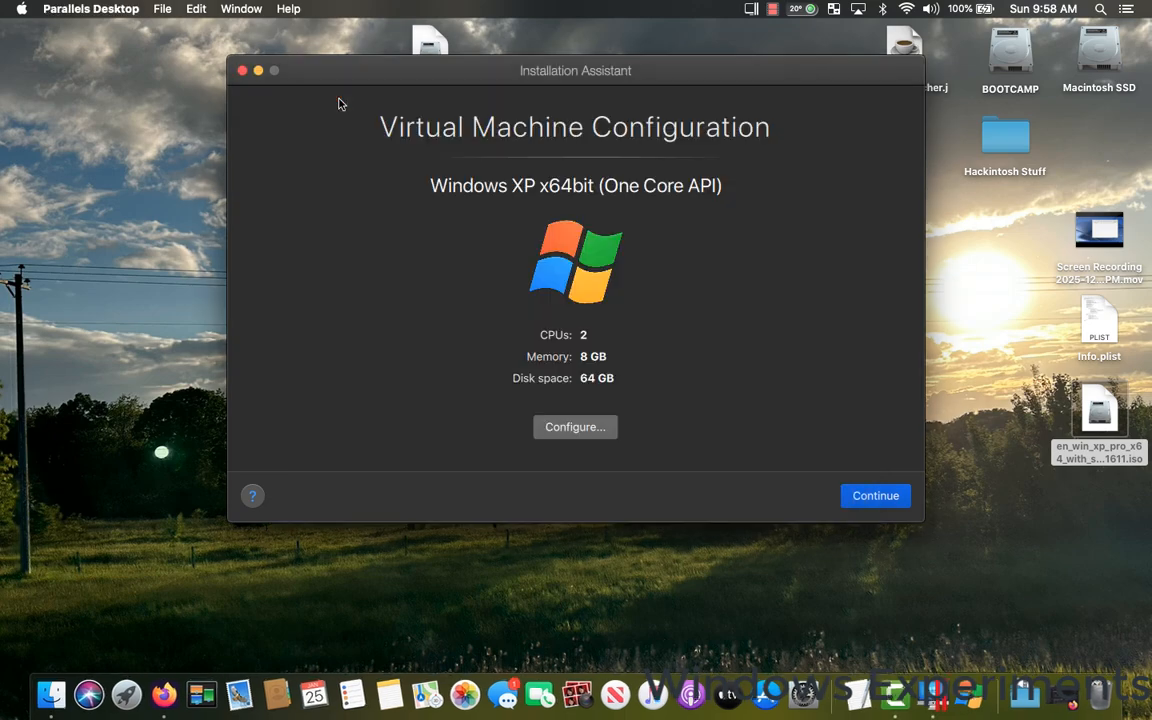
pyautogui.click(856, 497)
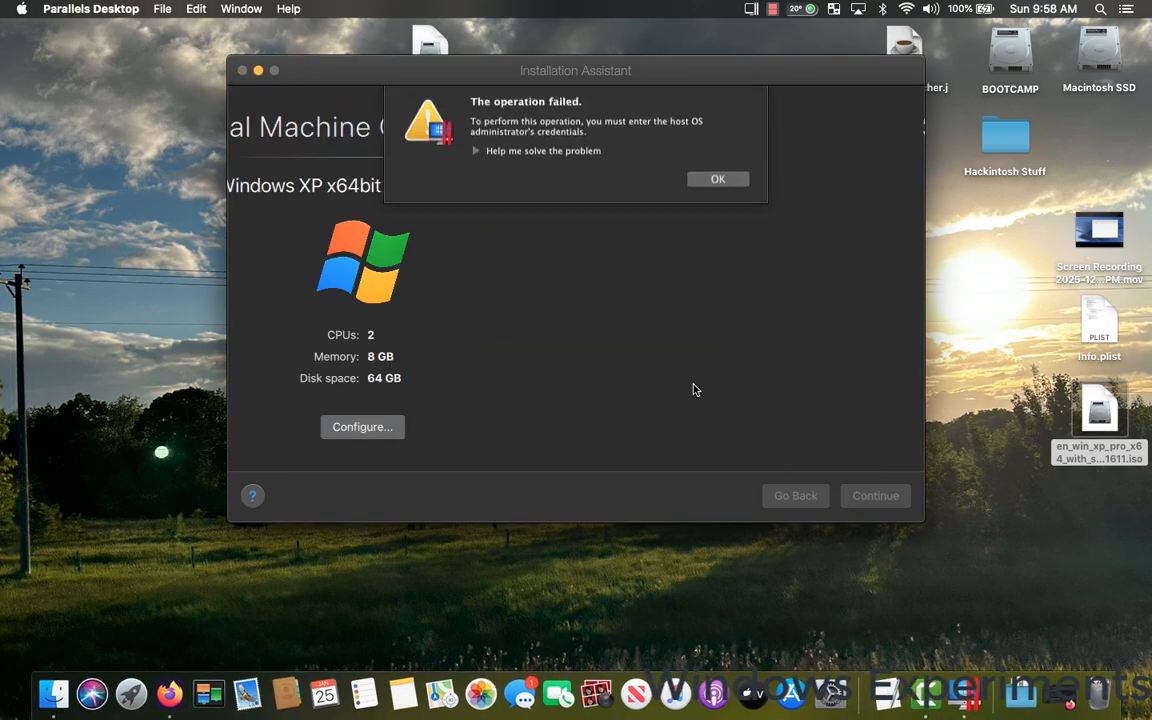
pyautogui.click(716, 184)
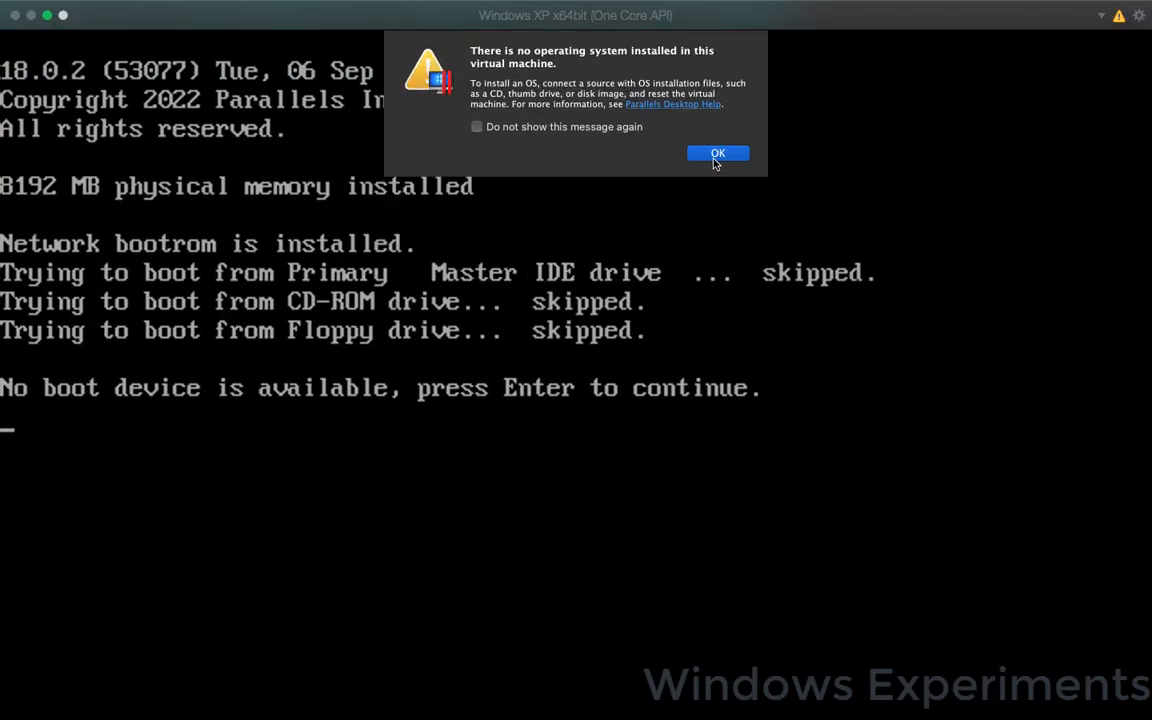
pyautogui.click(717, 158)
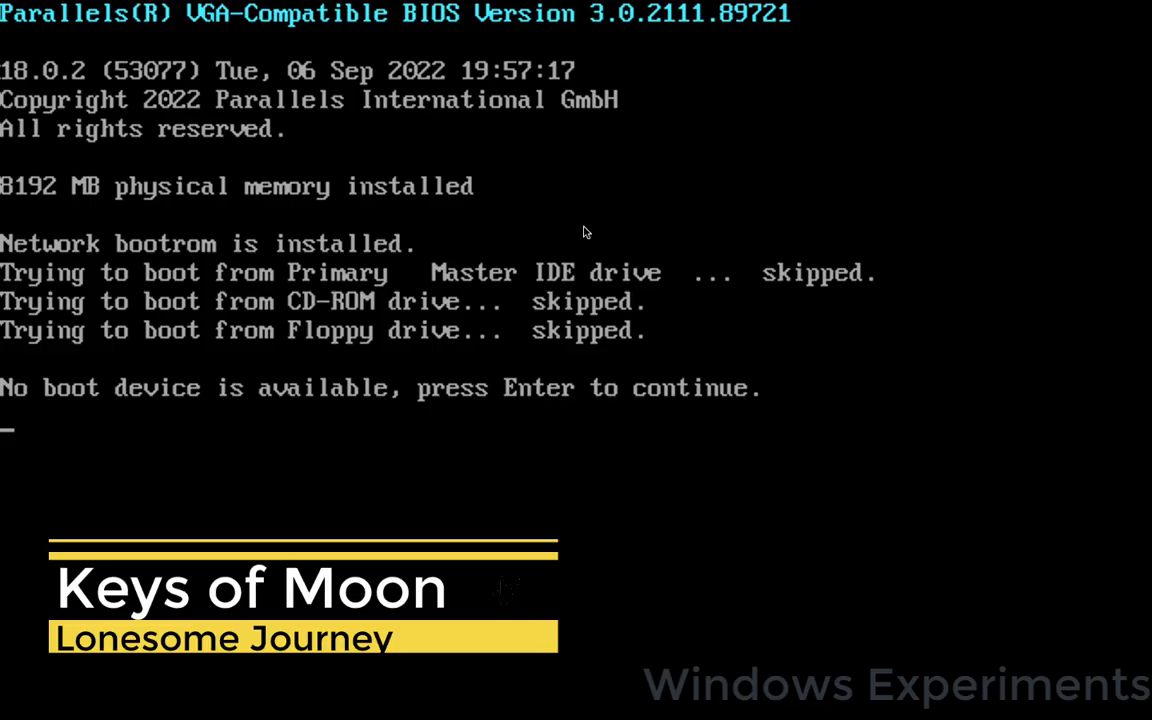
# Exit full screen and connect en_win_xp_pro_x64_with_sp2_vl_x13-41611.iso as the CD/DVD image, authorizing with the administrator password.
pyautogui.moveTo(466, 6)
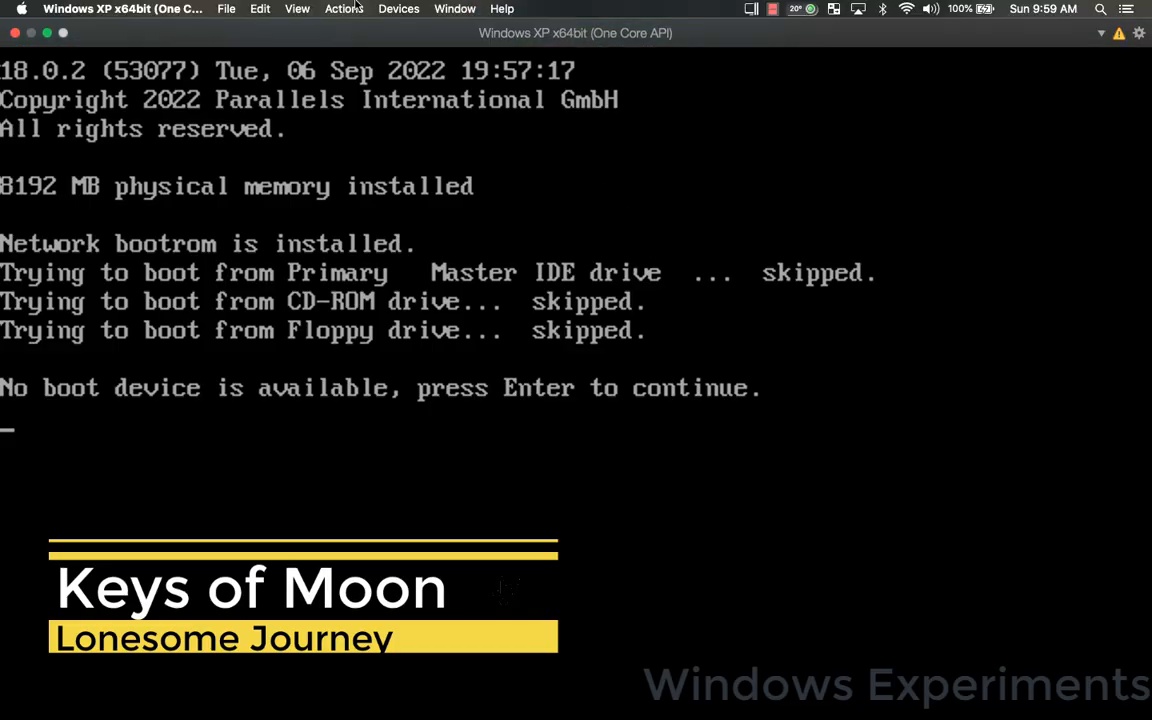
pyautogui.click(46, 33)
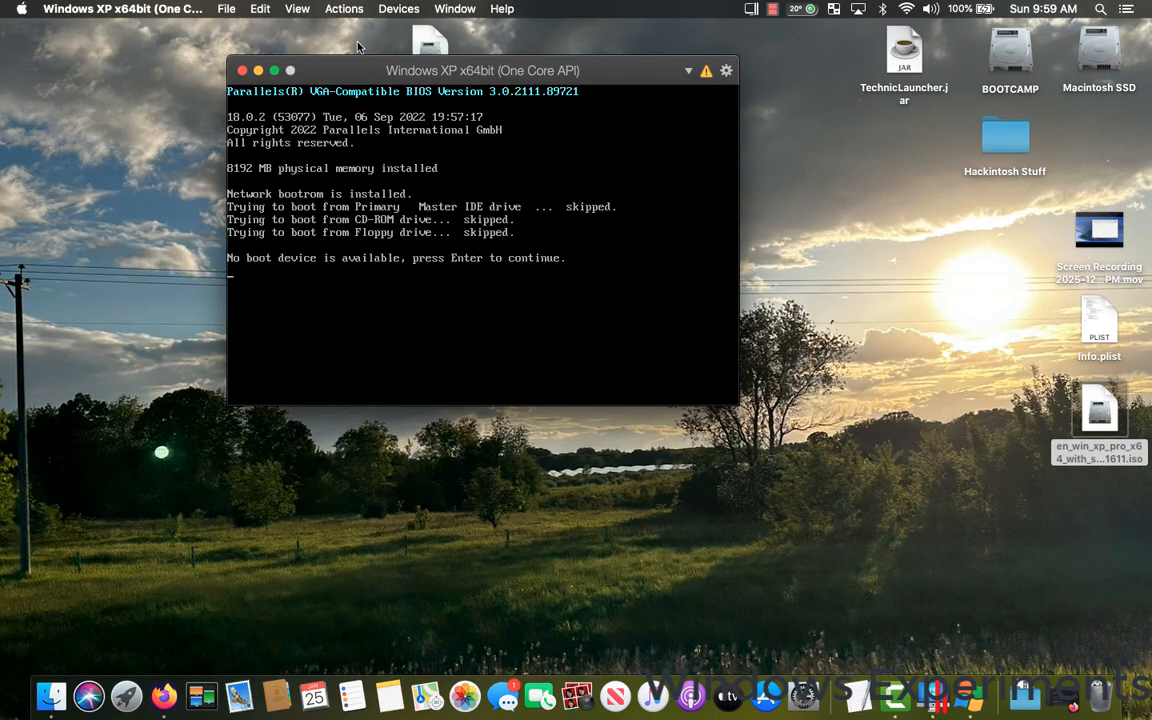
pyautogui.click(398, 8)
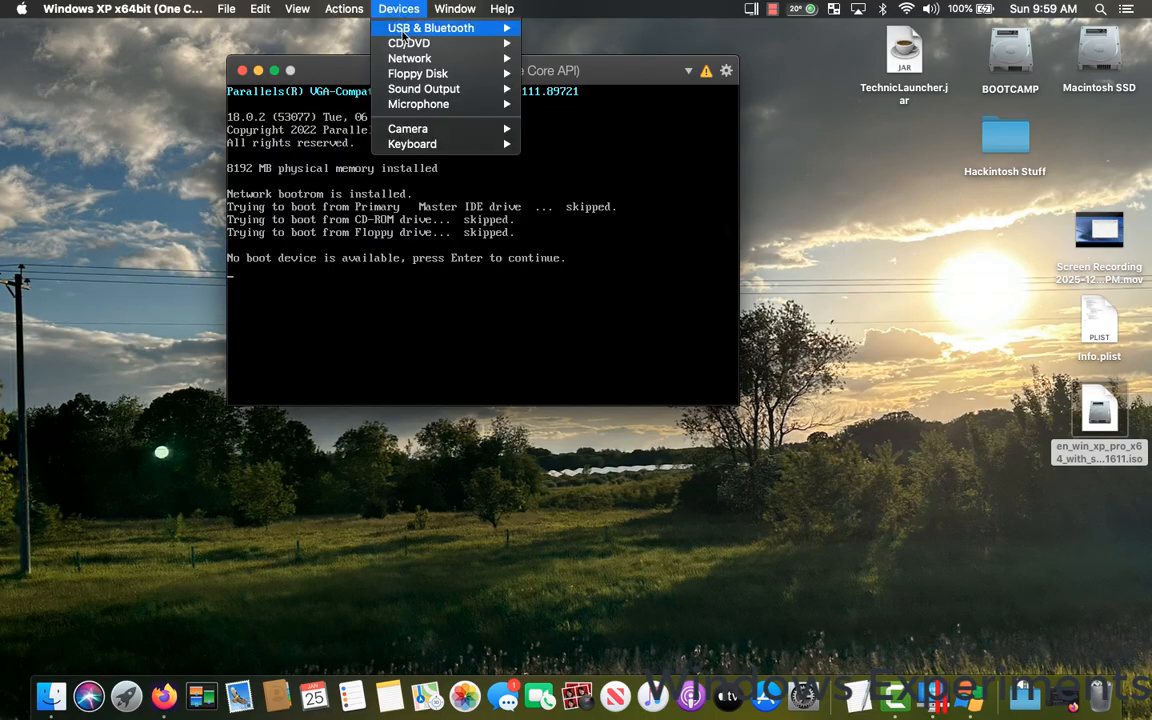
pyautogui.moveTo(407, 48)
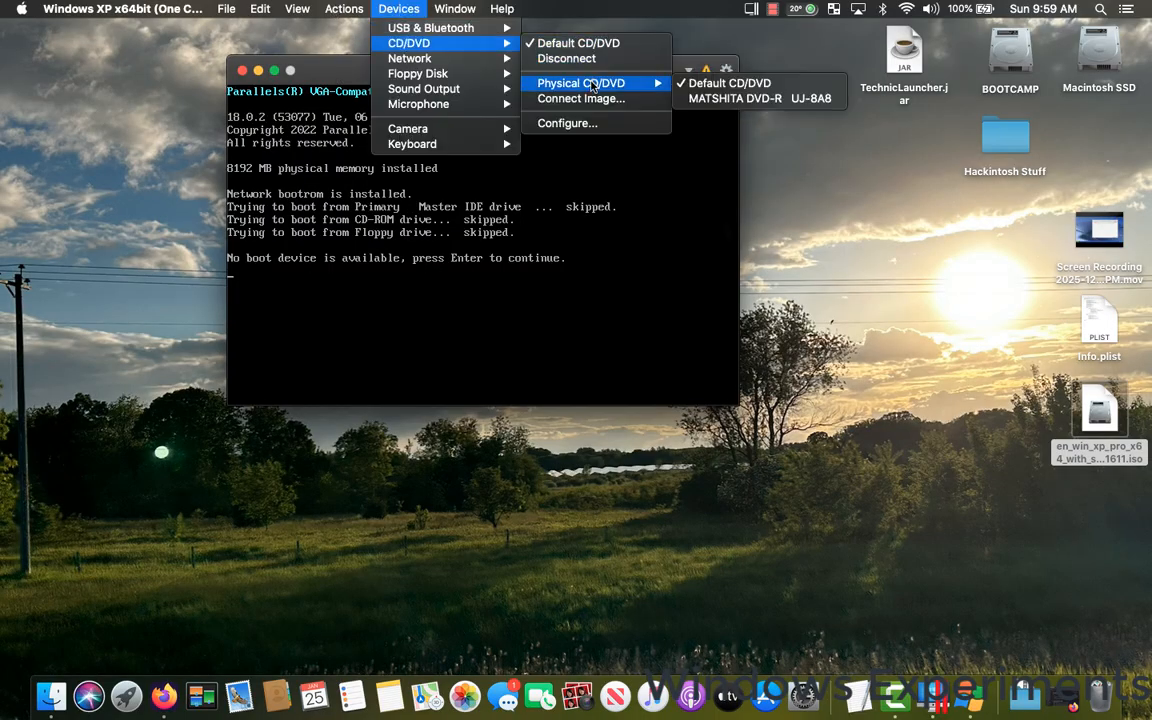
pyautogui.click(590, 100)
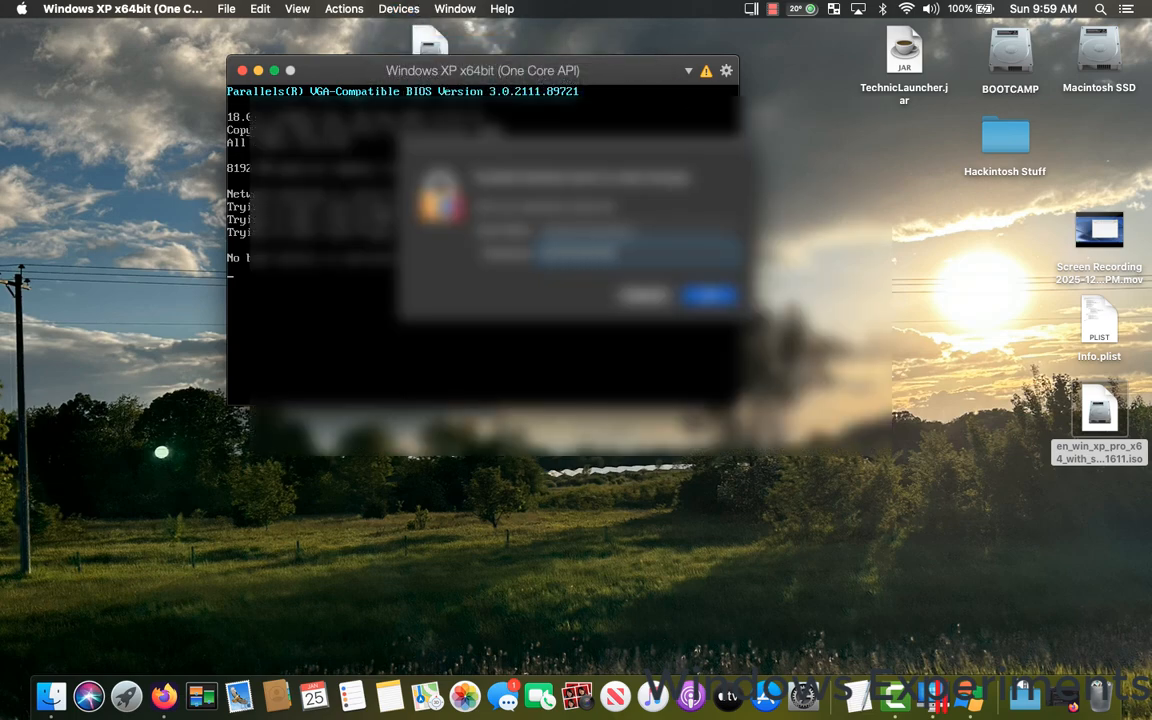
pyautogui.press('Return')
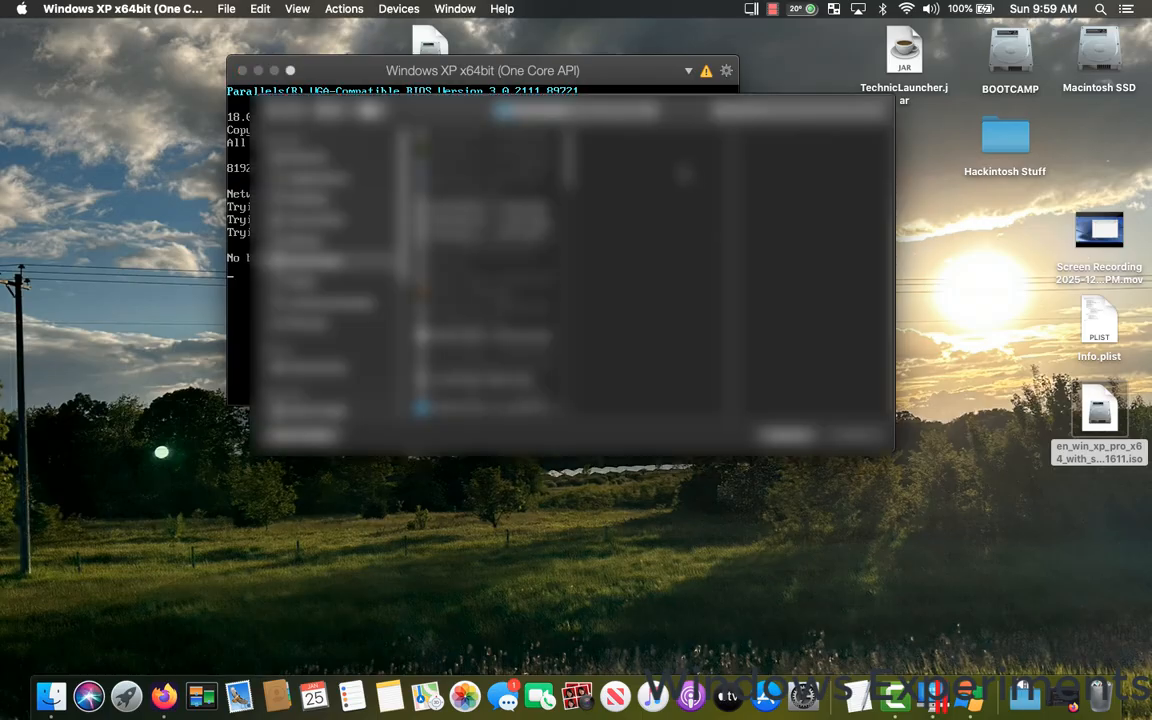
pyautogui.click(304, 199)
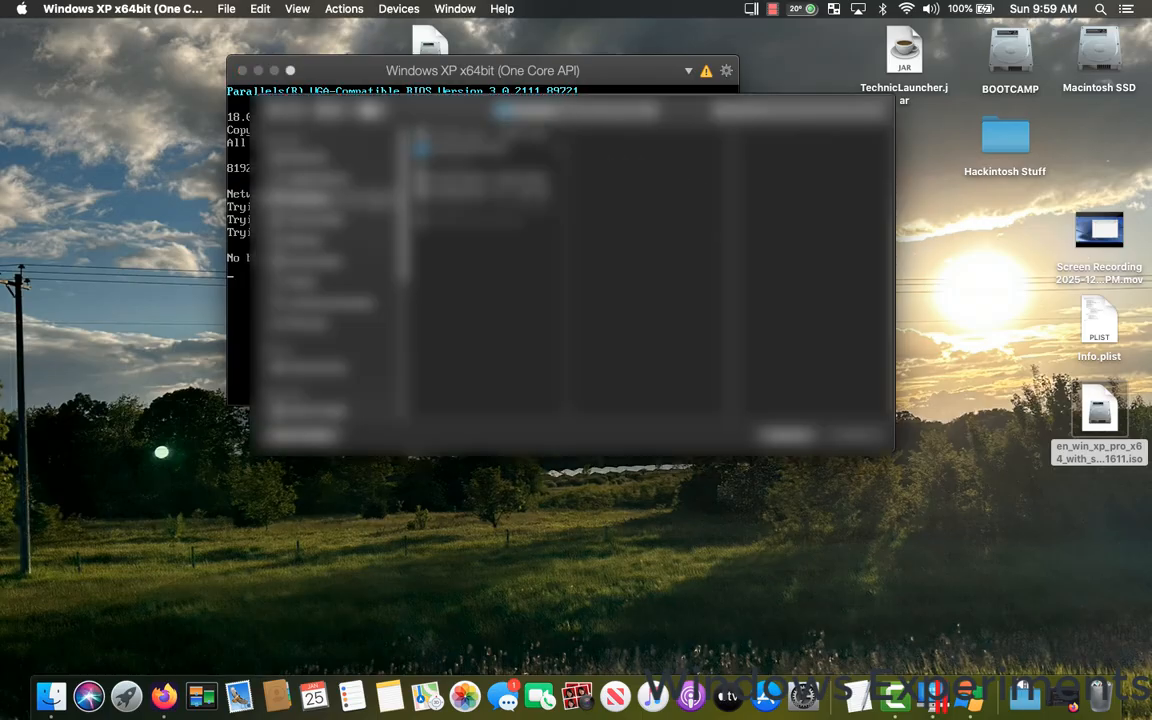
pyautogui.click(508, 136)
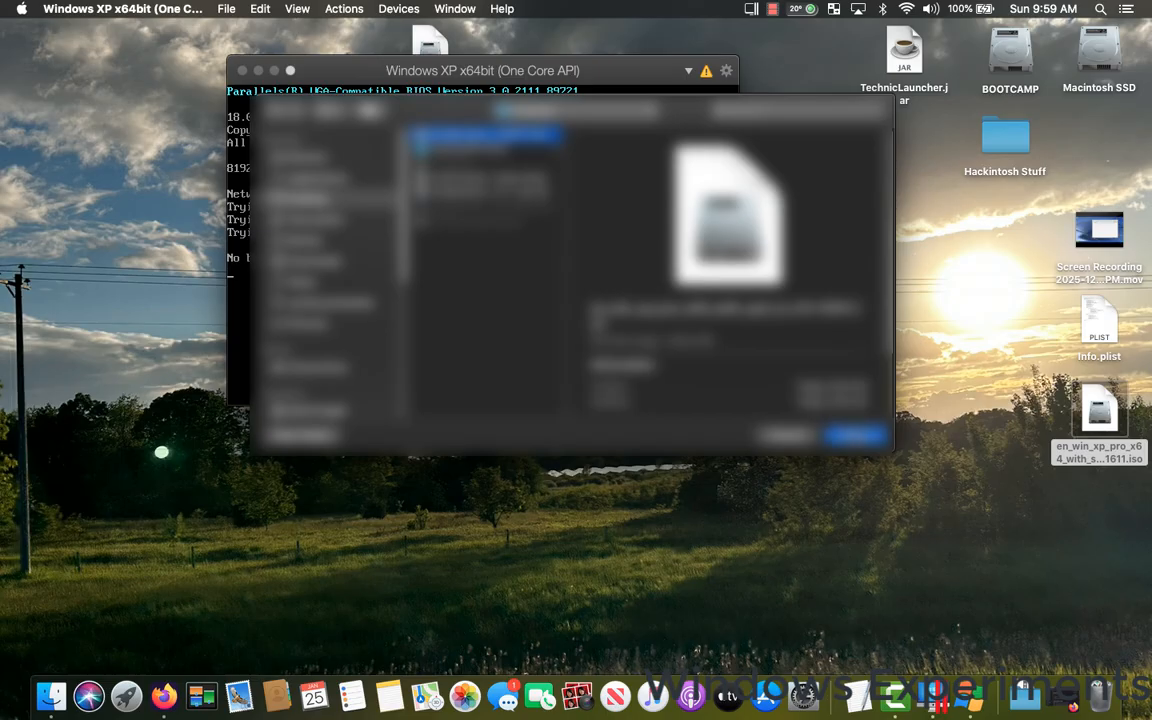
pyautogui.click(855, 435)
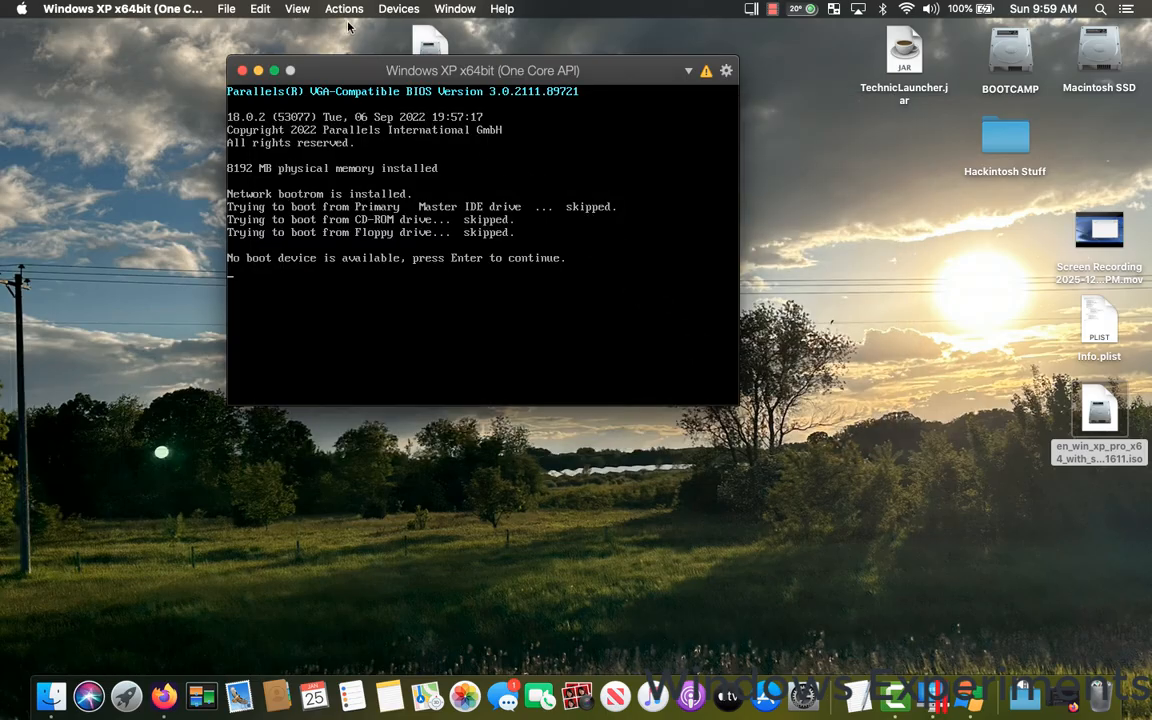
# Reset the virtual machine so it boots from the connected installation image.
pyautogui.click(340, 9)
pyautogui.click(352, 162)
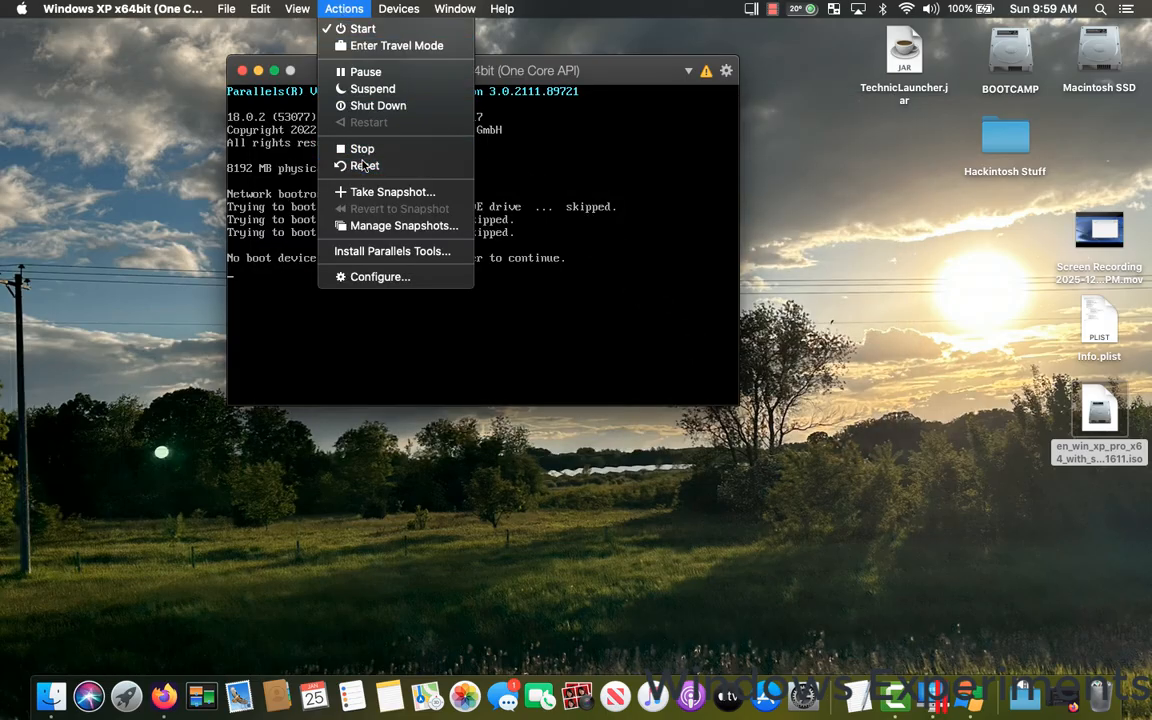
pyautogui.click(622, 196)
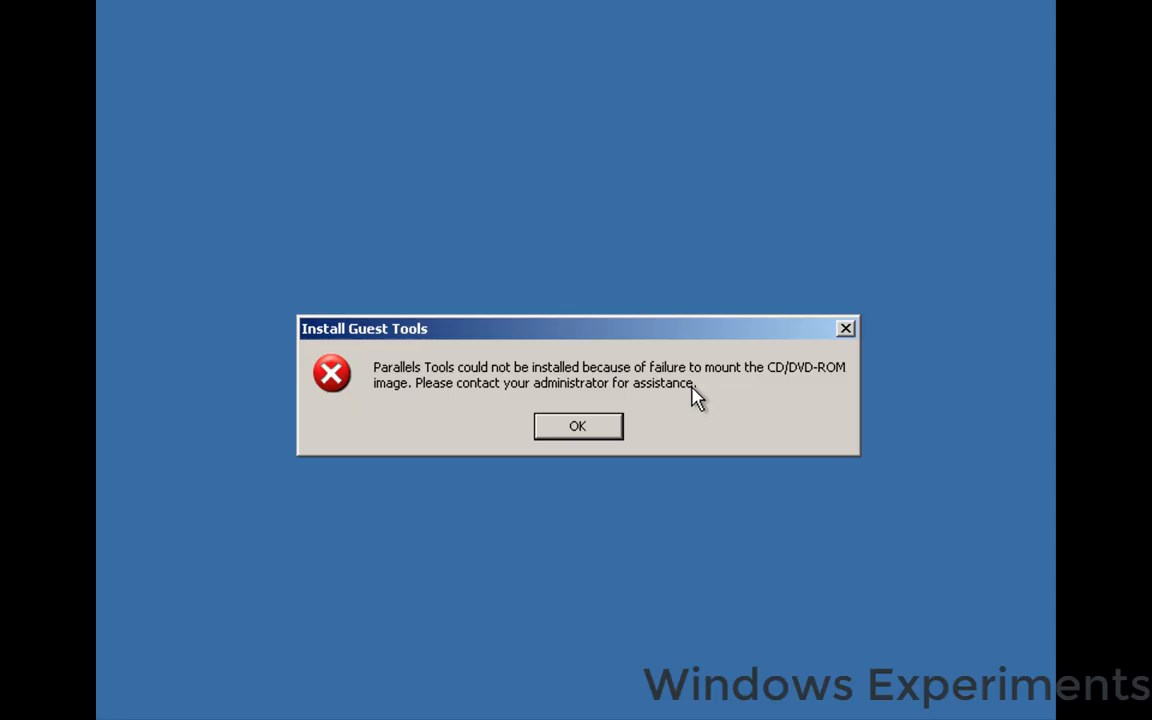
# Dismiss the Install Guest Tools error and move the Recycle Bin to the upper-left corner of the Windows XP desktop.
pyautogui.click(575, 427)
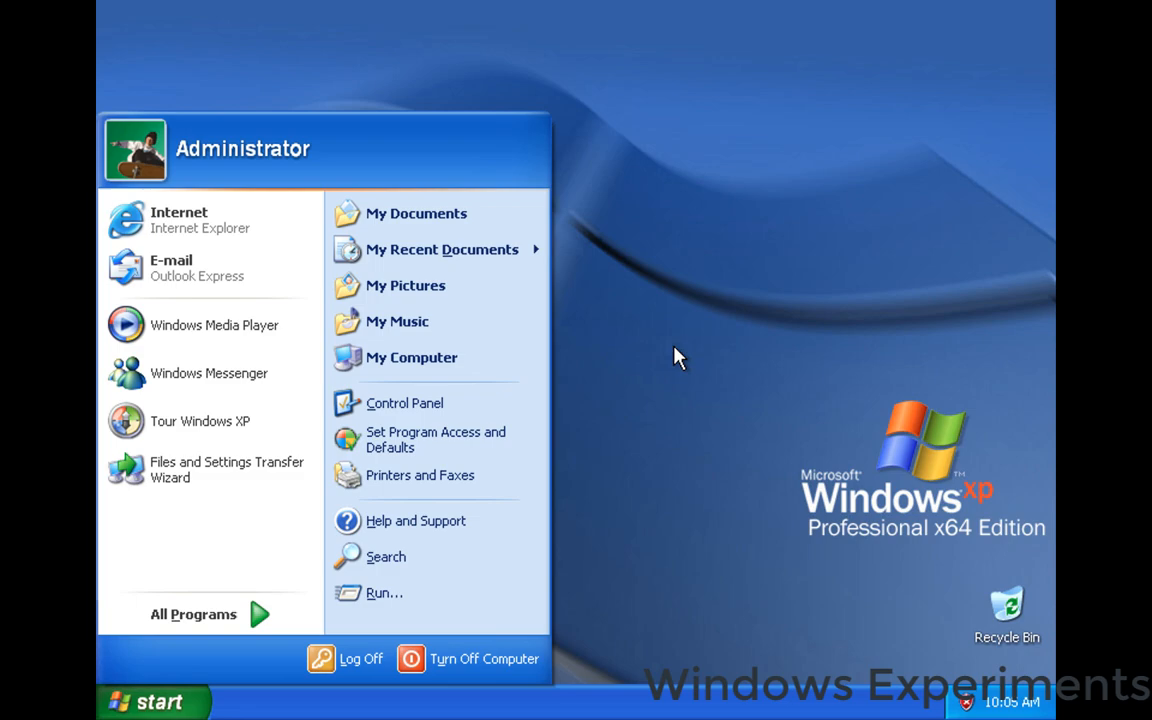
pyautogui.click(680, 346)
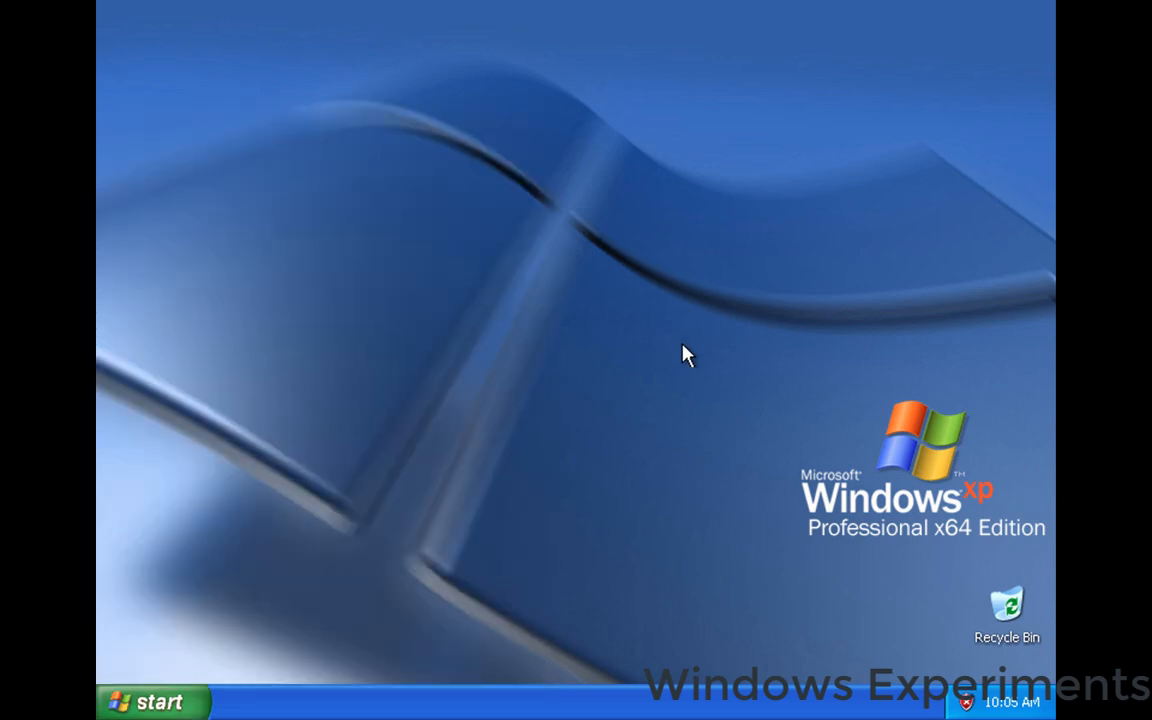
pyautogui.moveTo(1013, 610); pyautogui.dragTo(148, 32)
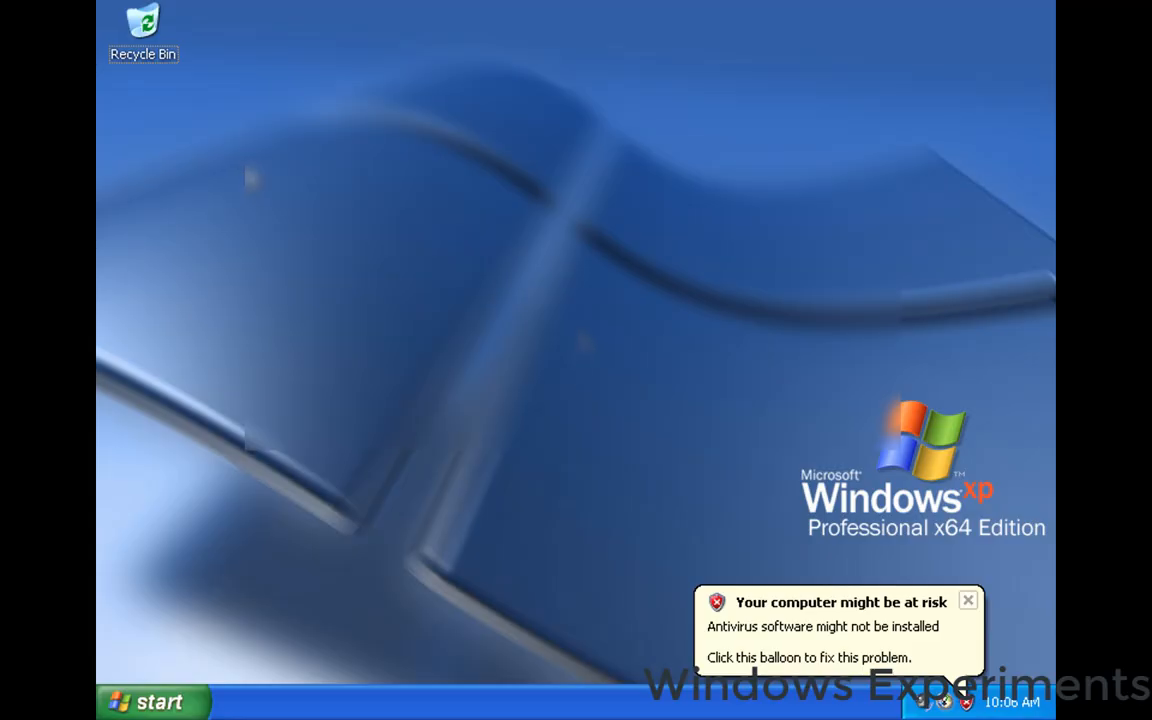
# Connect another disc image from the same folder to the virtual machine's CD/DVD drive, authorizing with the administrator password.
pyautogui.moveTo(358, 3)
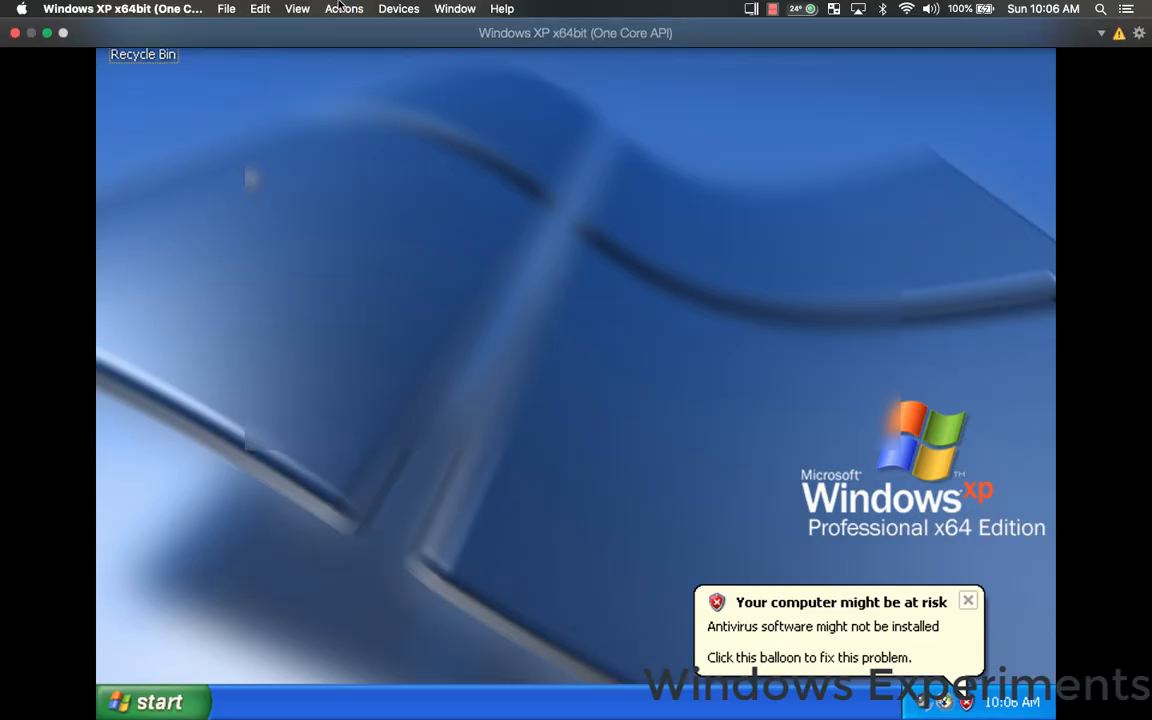
pyautogui.click(396, 8)
pyautogui.moveTo(404, 48)
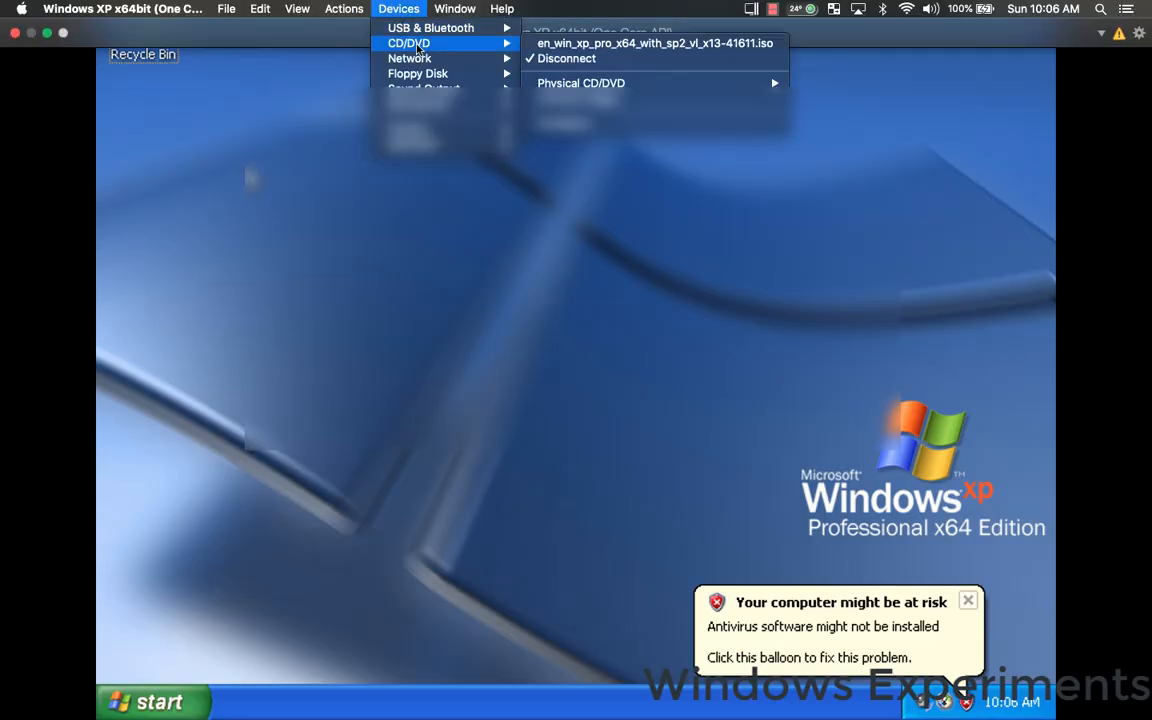
pyautogui.click(560, 98)
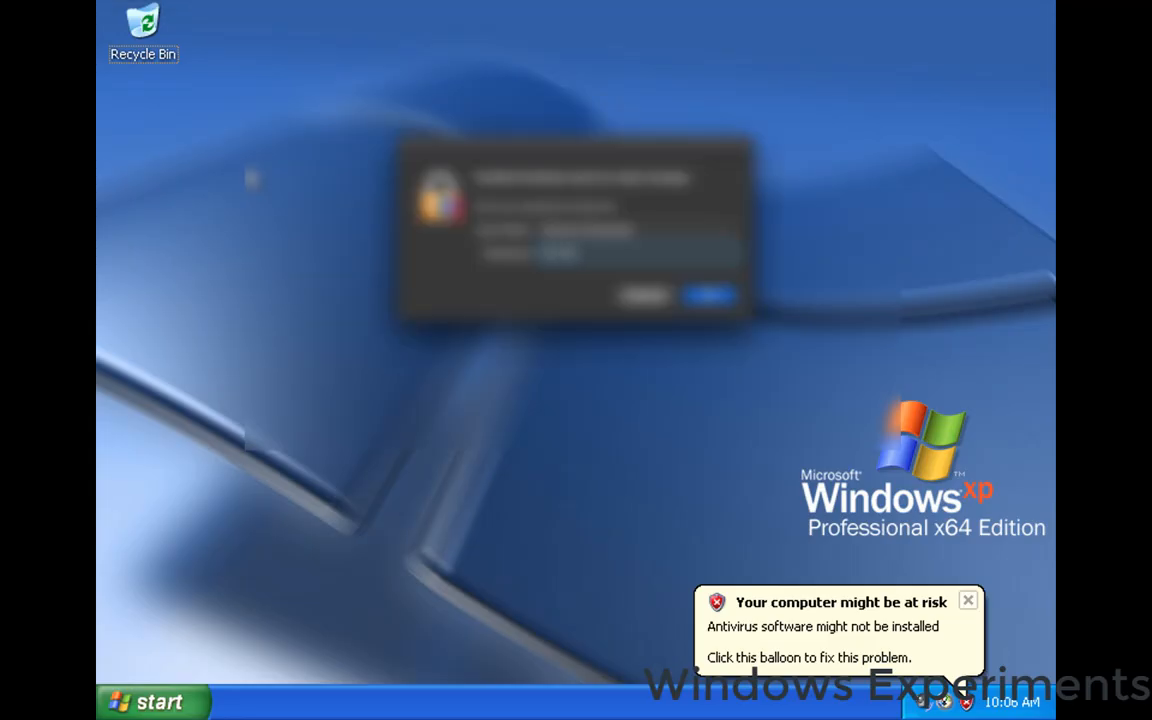
pyautogui.press('Return')
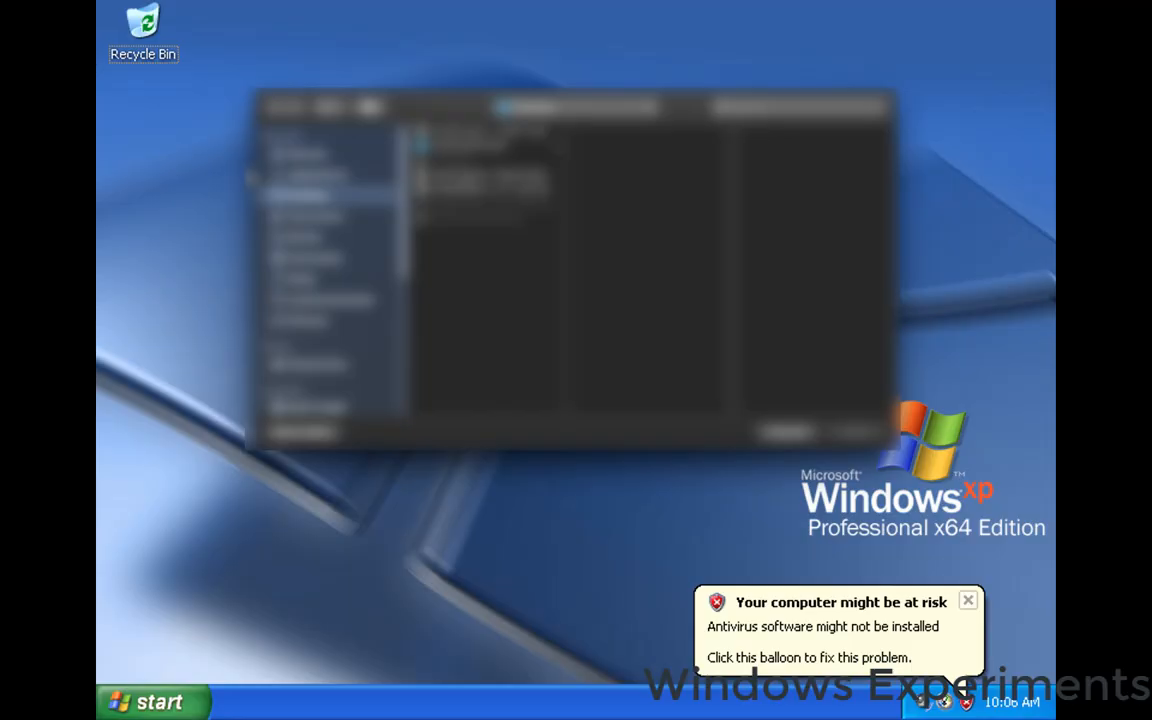
pyautogui.click(464, 189)
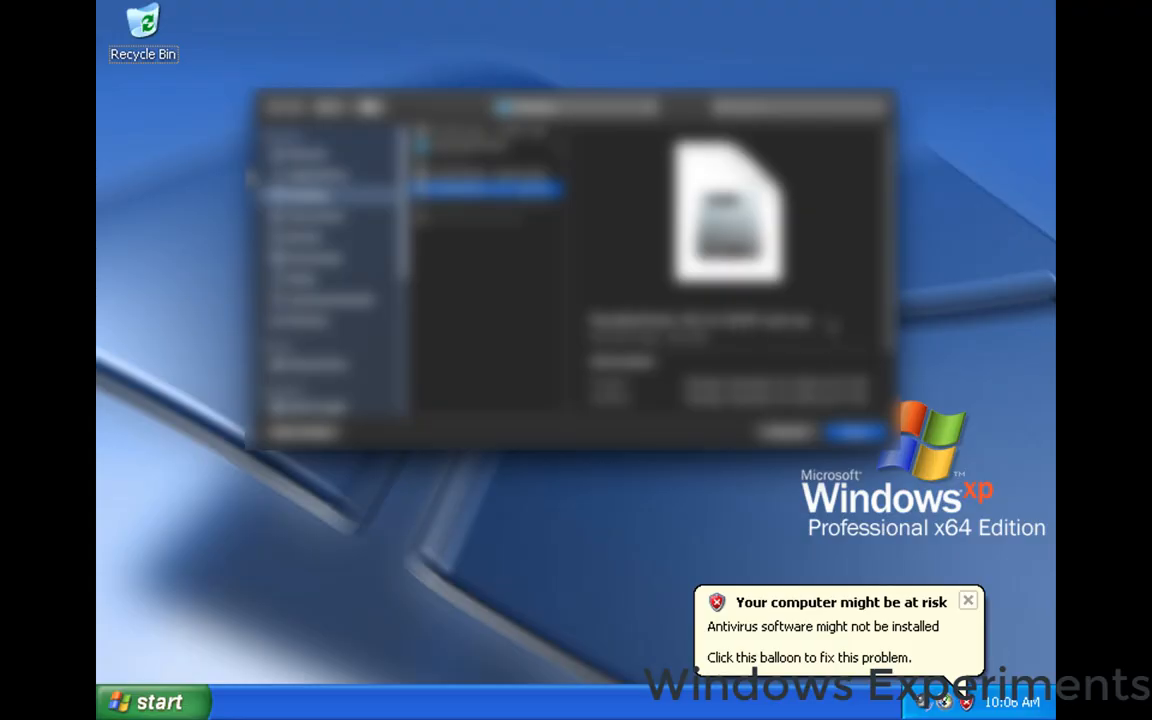
pyautogui.click(853, 433)
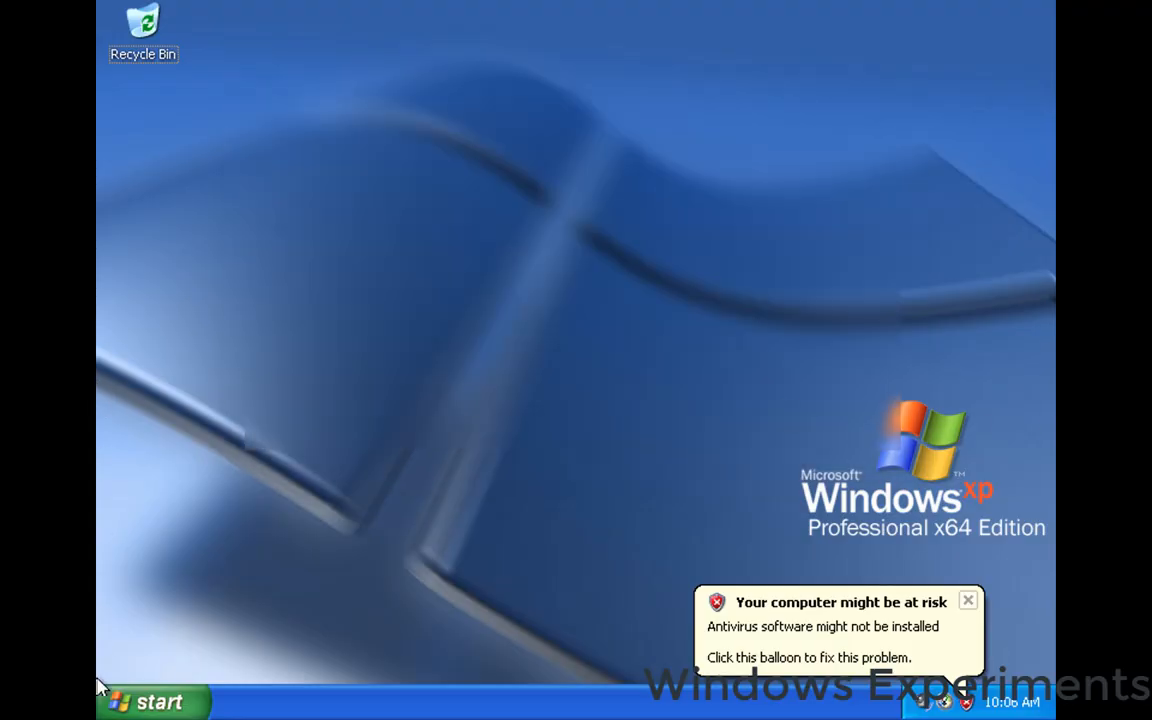
# Open My Computer, try to open the CRMPXVOL_EN (D:) disc, and cancel the disk prompt.
pyautogui.click(150, 702)
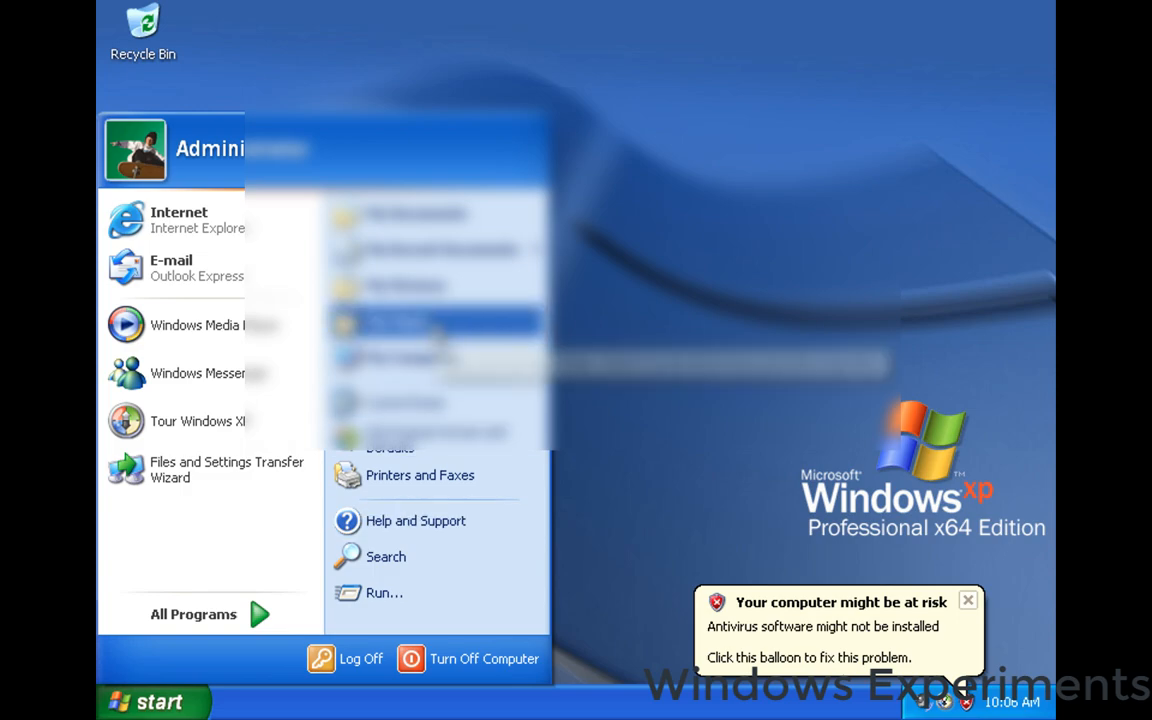
pyautogui.click(416, 358)
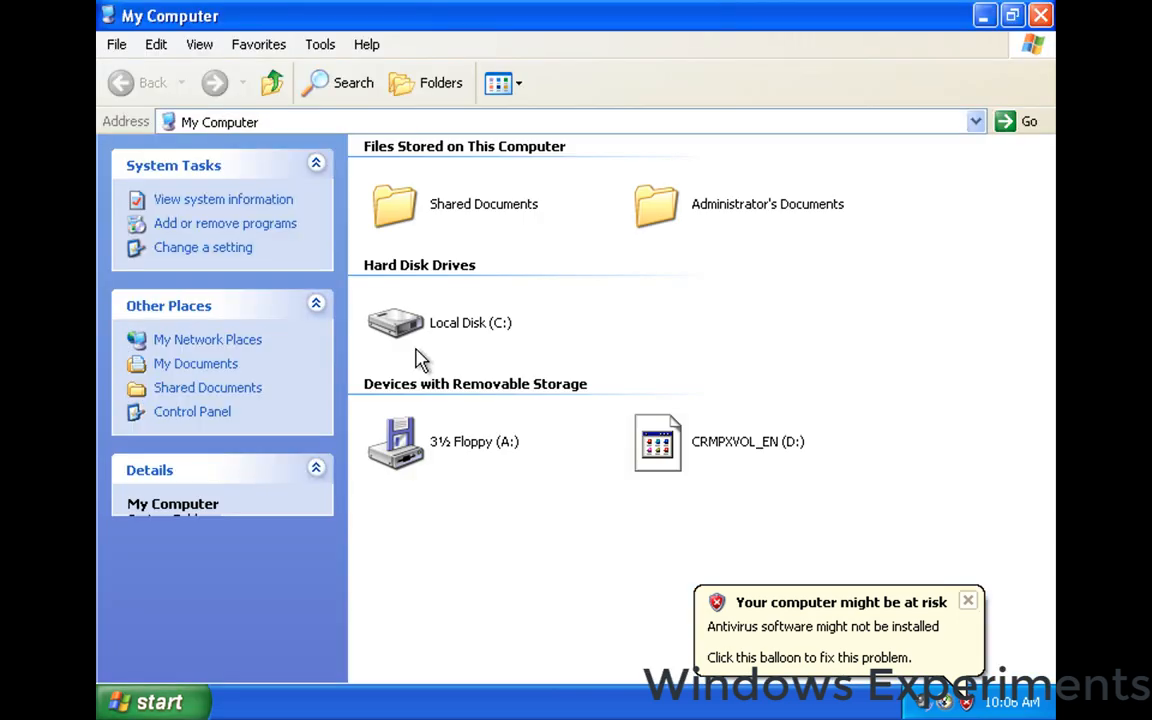
pyautogui.click(676, 450)
pyautogui.doubleClick(676, 450)
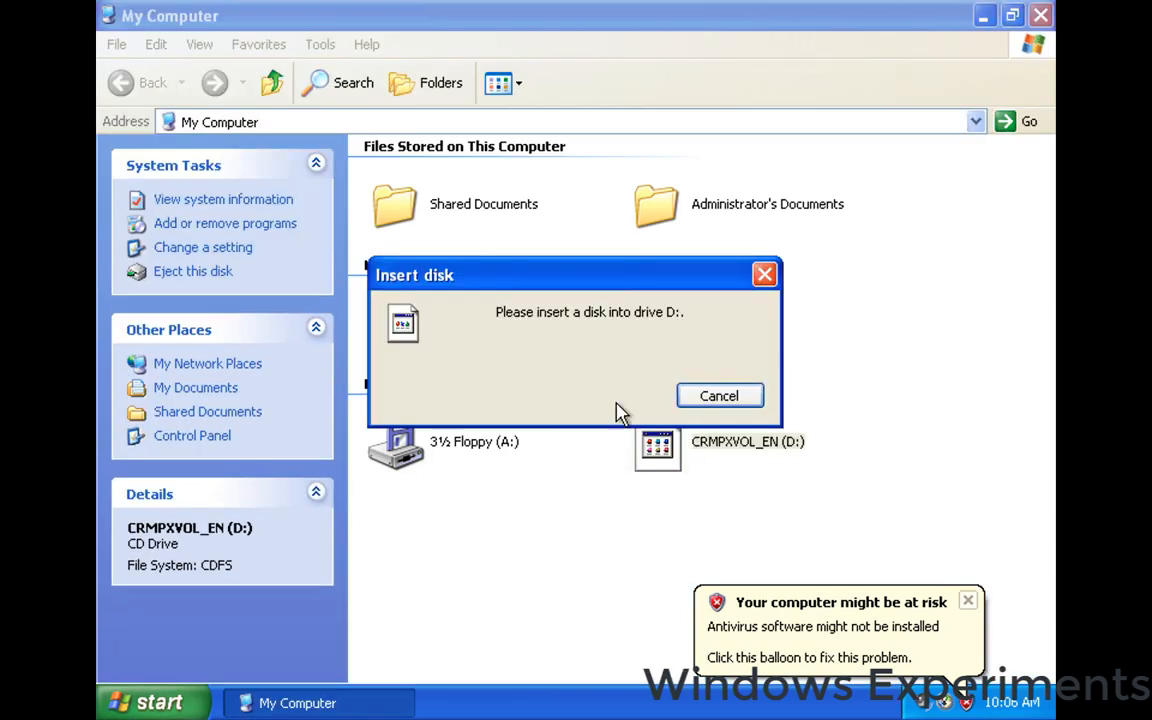
pyautogui.click(717, 395)
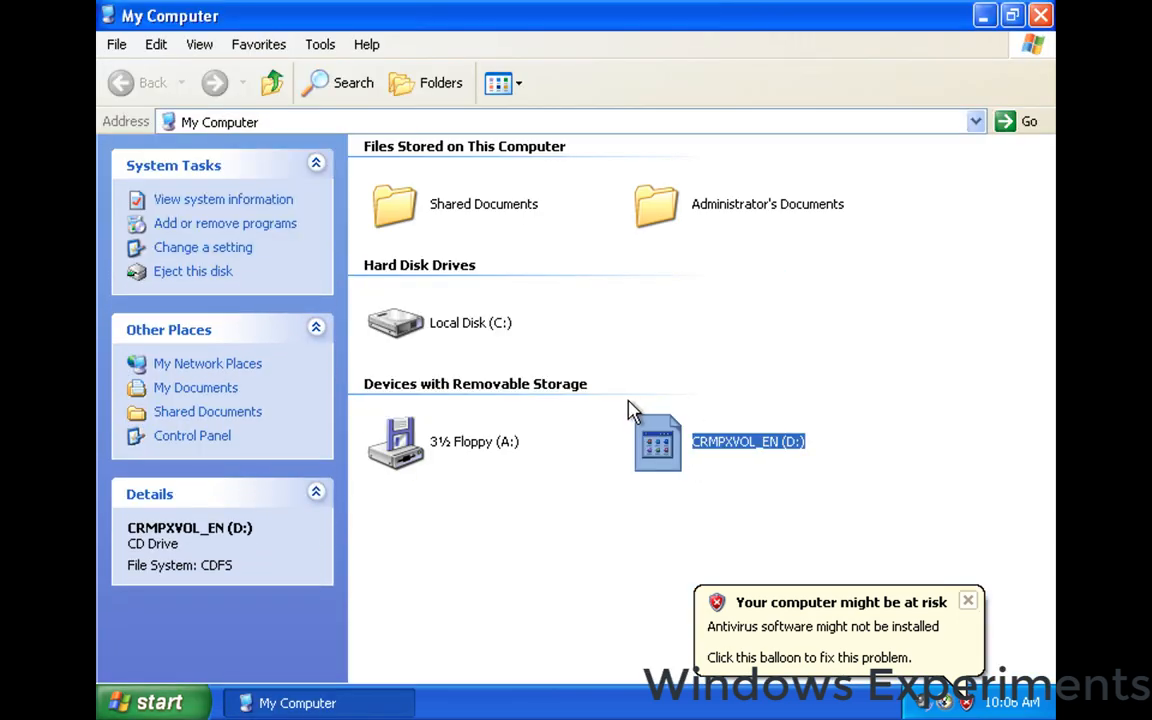
# Close the antivirus and Windows tour notifications and retry opening the D: drive, cancelling the disk prompt.
pyautogui.click(968, 600)
pyautogui.click(849, 381)
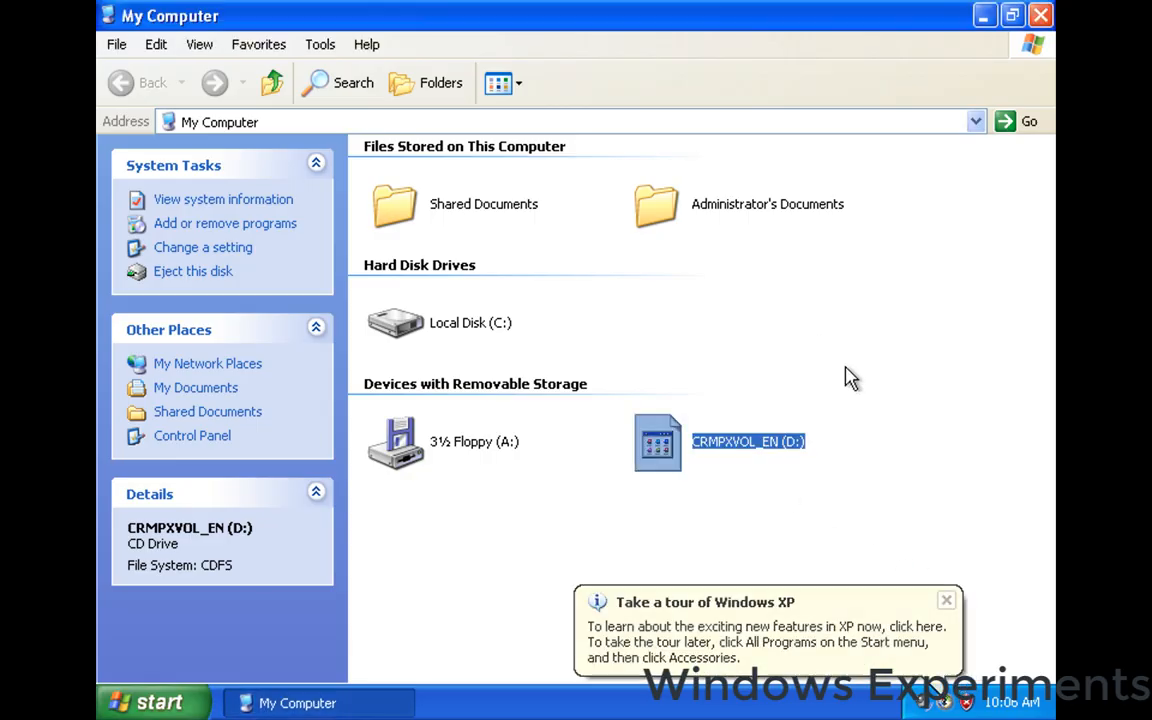
pyautogui.click(945, 600)
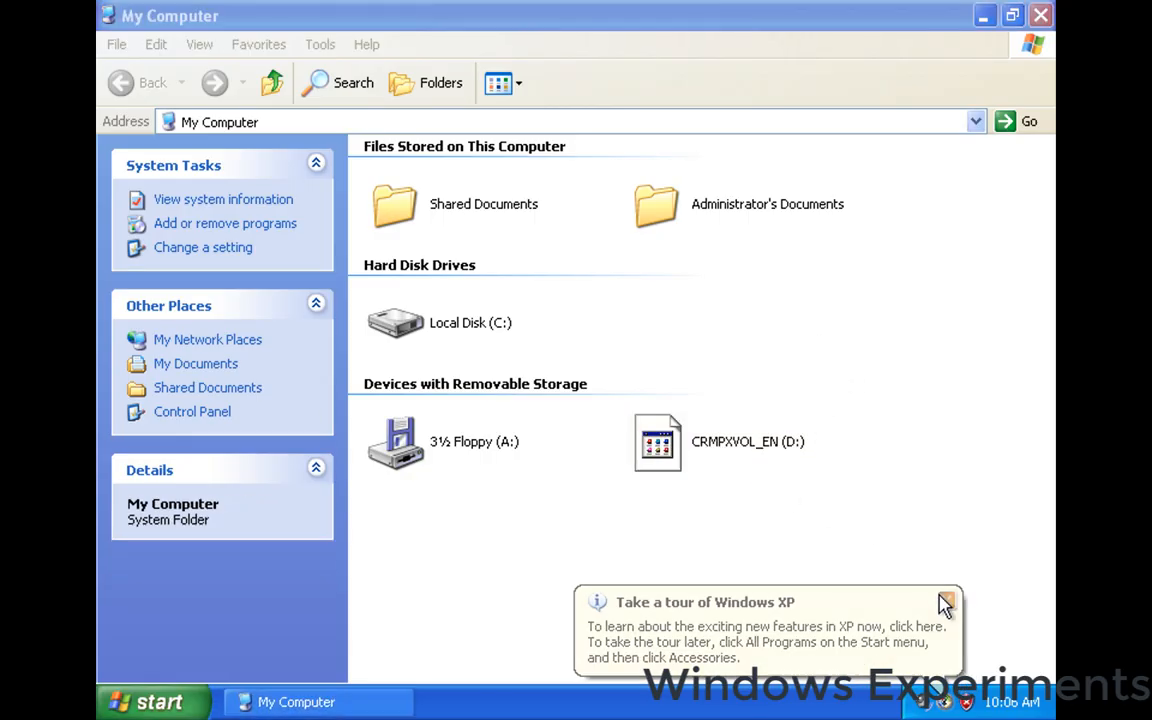
pyautogui.doubleClick(697, 449)
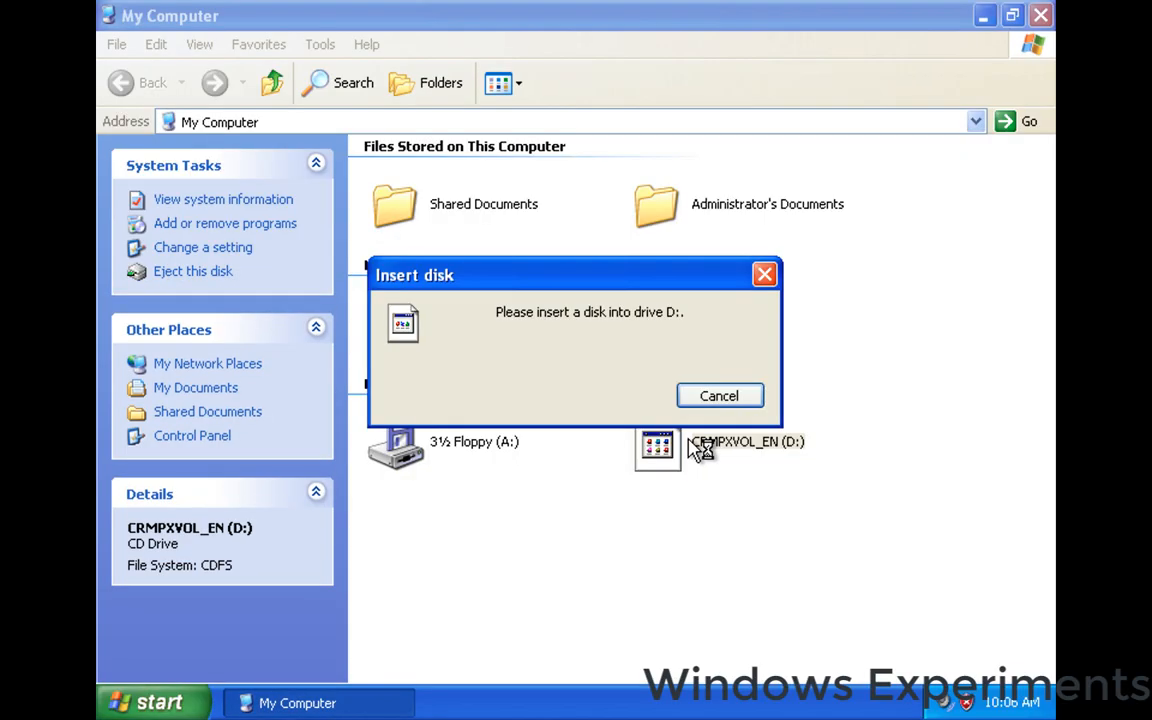
pyautogui.click(720, 393)
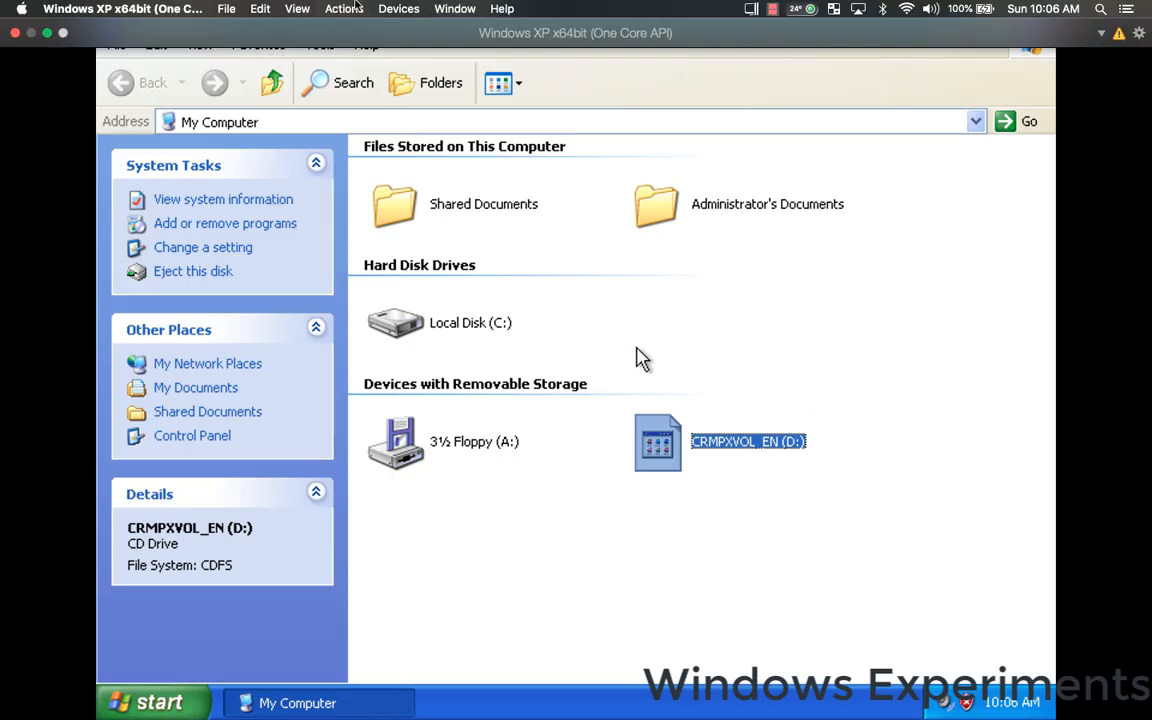
# Connect the Parallels Tools disc image to the virtual machine's CD/DVD drive.
pyautogui.click(376, 7)
pyautogui.moveTo(425, 43)
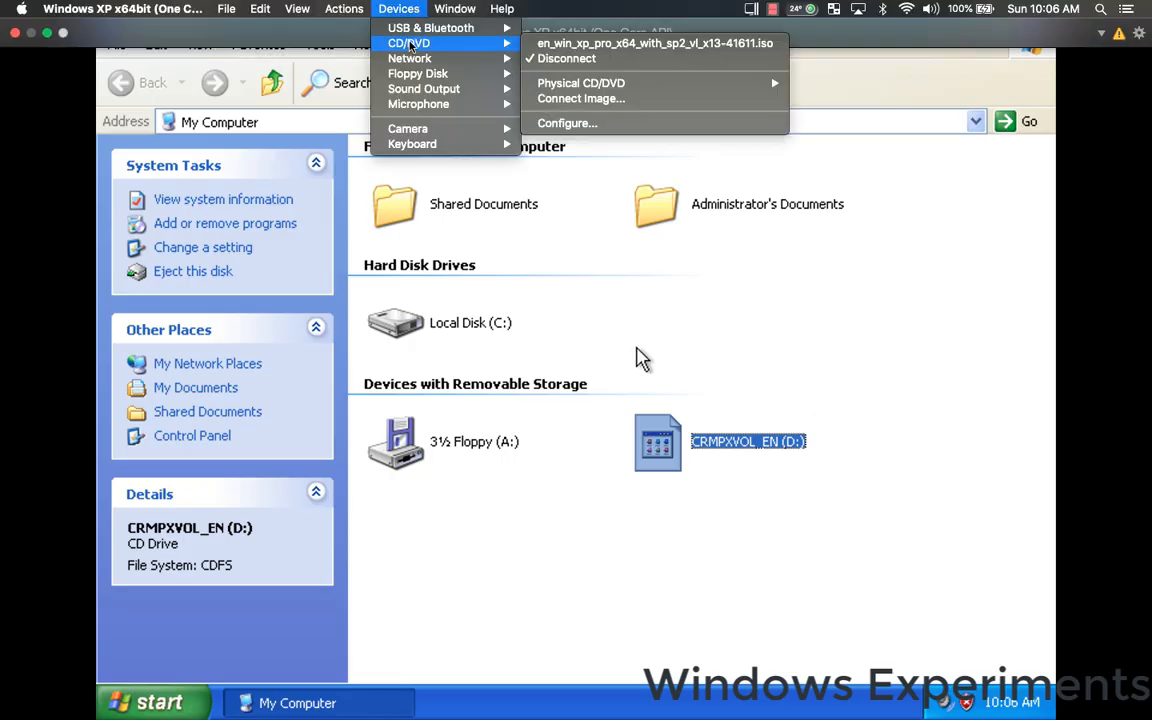
pyautogui.click(602, 101)
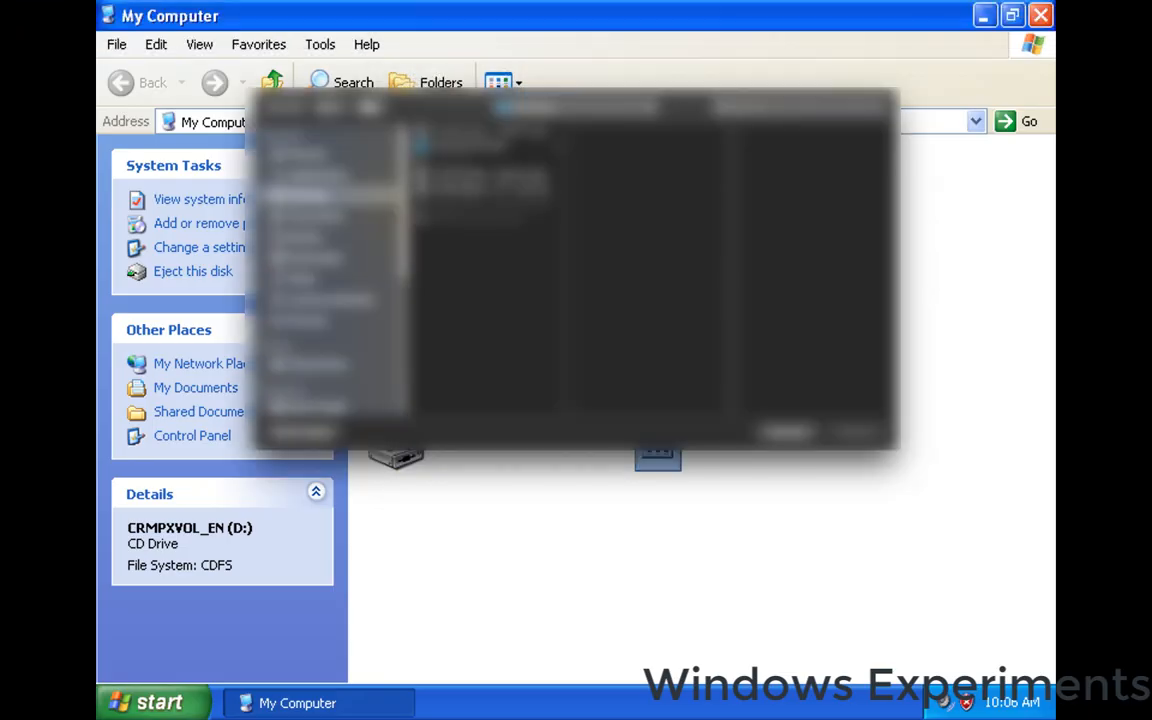
pyautogui.click(496, 190)
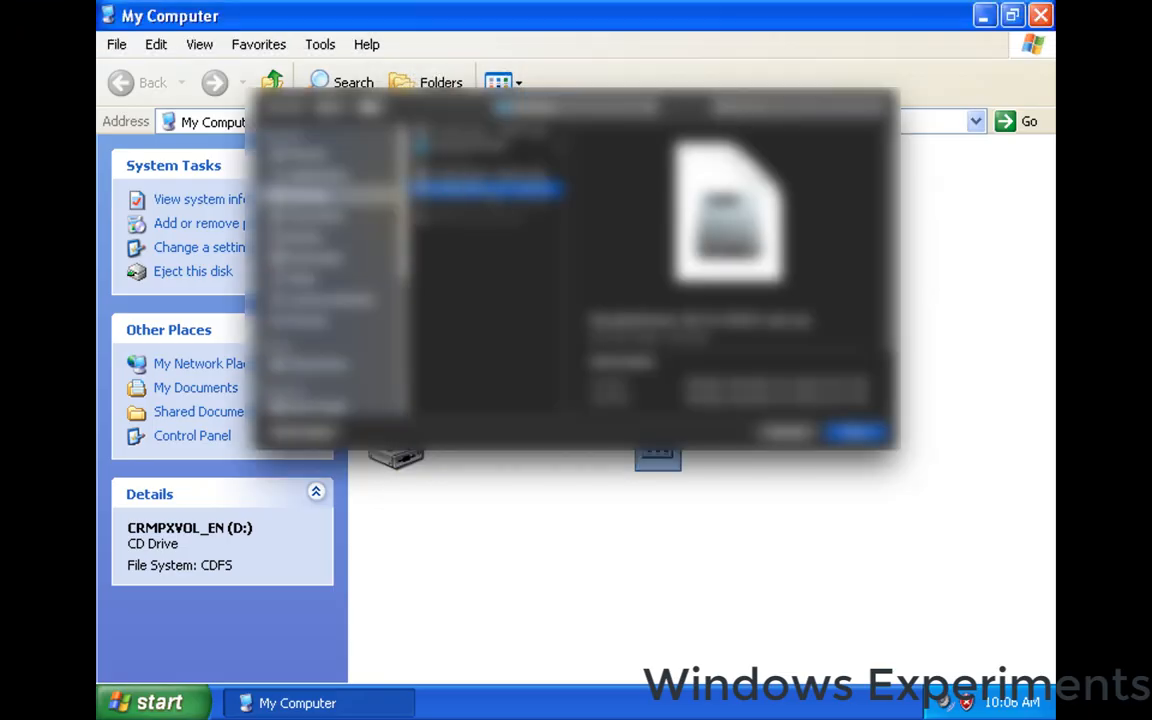
pyautogui.click(848, 434)
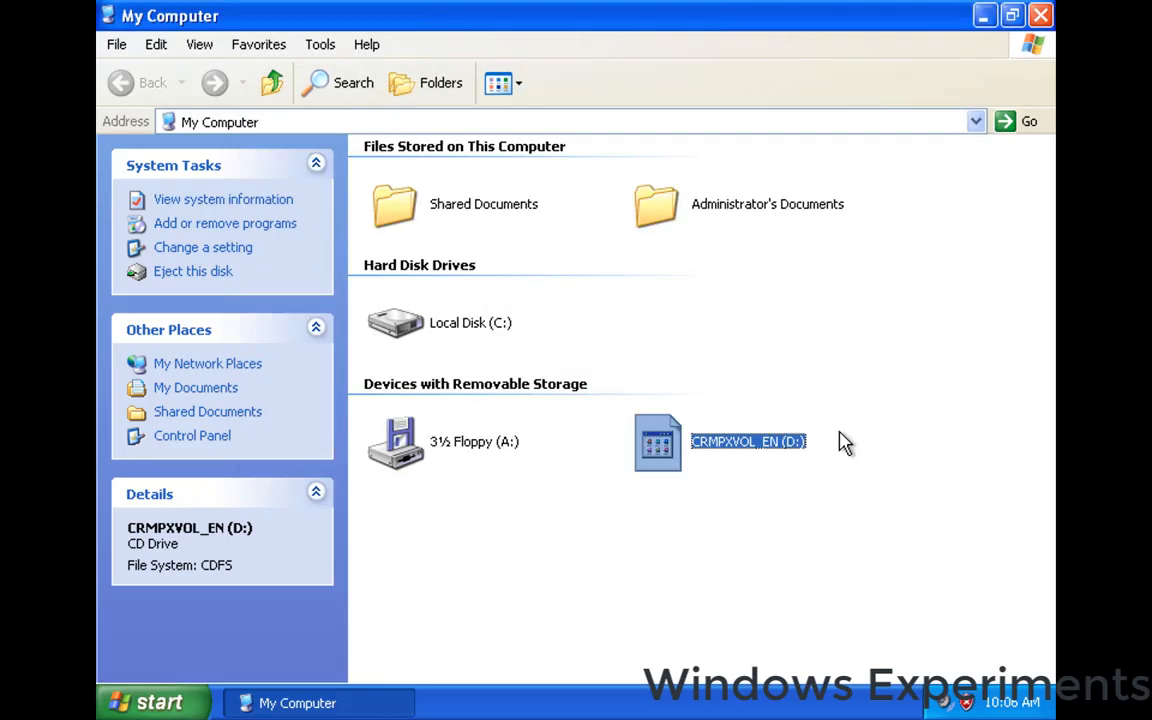
# Run the Parallels Tools installer from drive D:, close My Computer, and move the installer window toward the desktop's centre.
pyautogui.moveTo(665, 444)
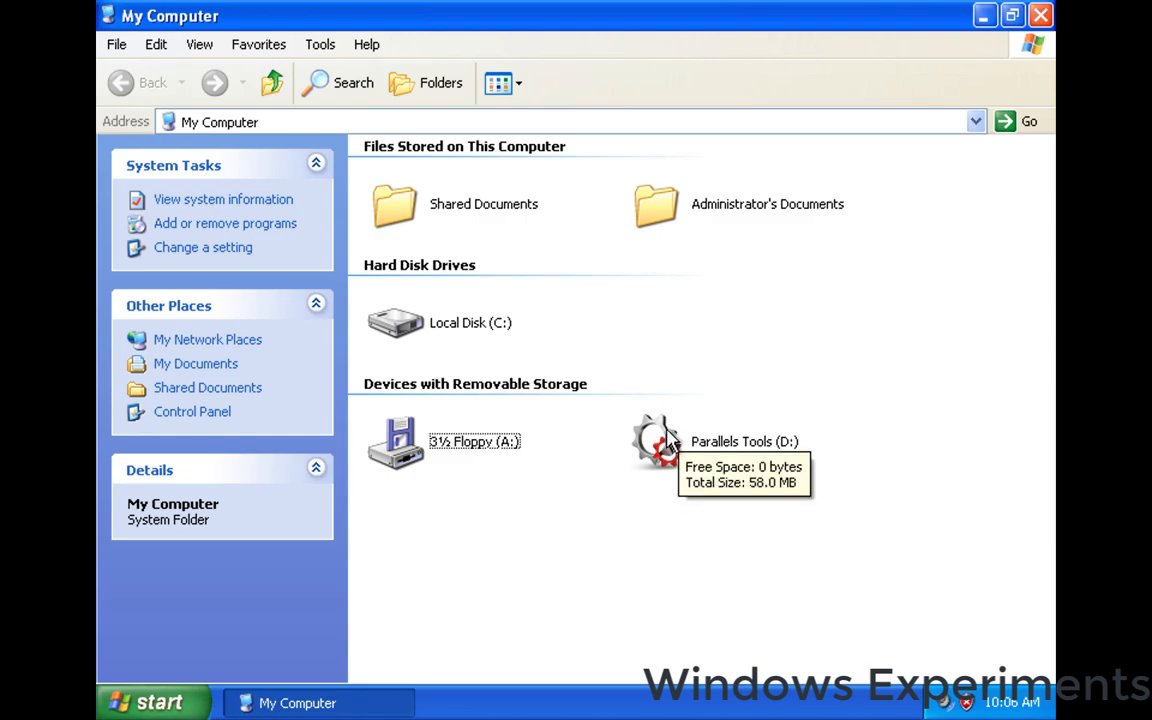
pyautogui.click(658, 440)
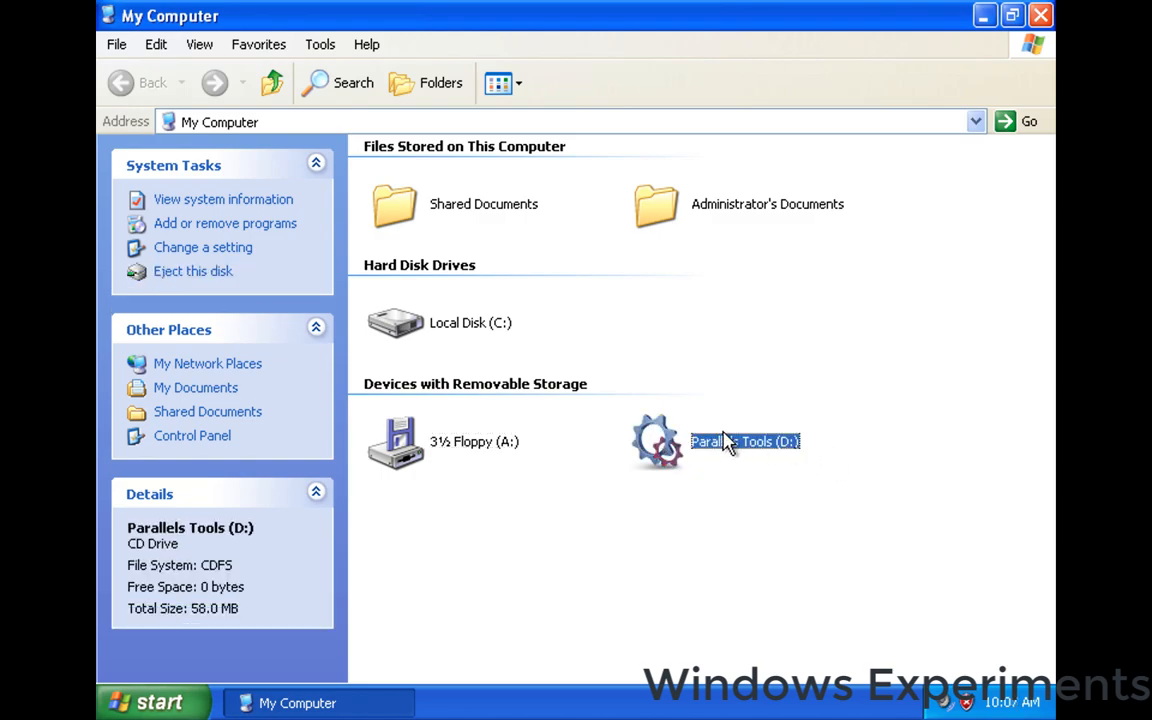
pyautogui.doubleClick(696, 445)
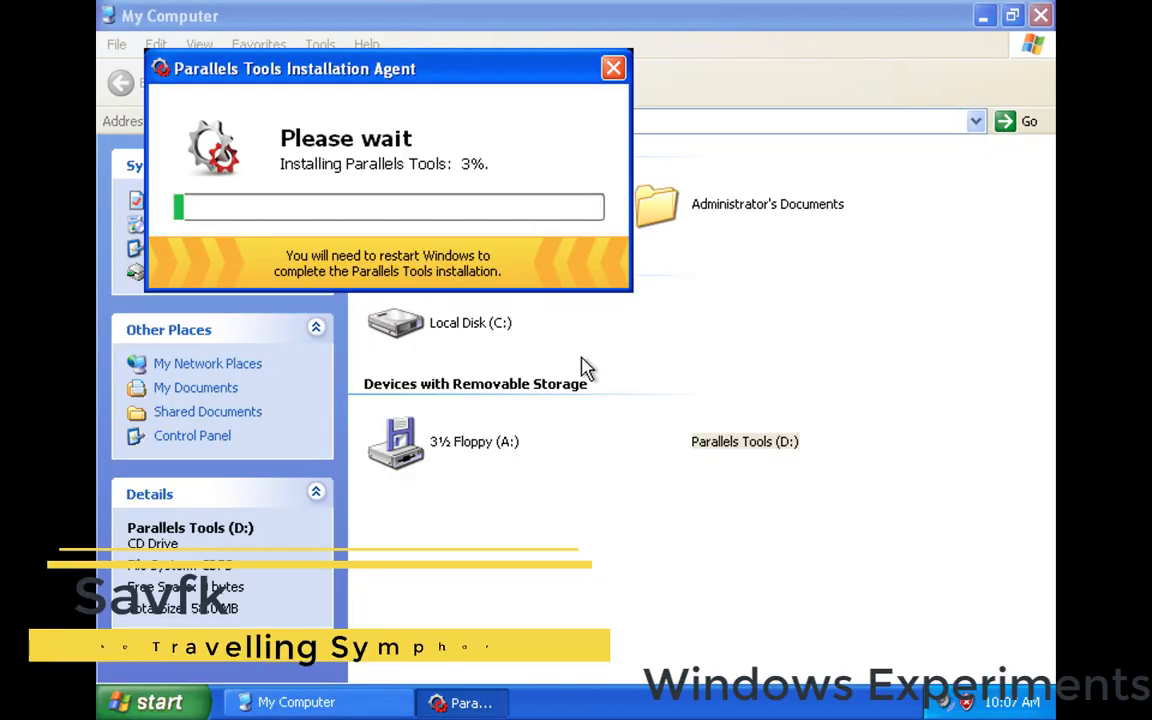
pyautogui.click(1040, 15)
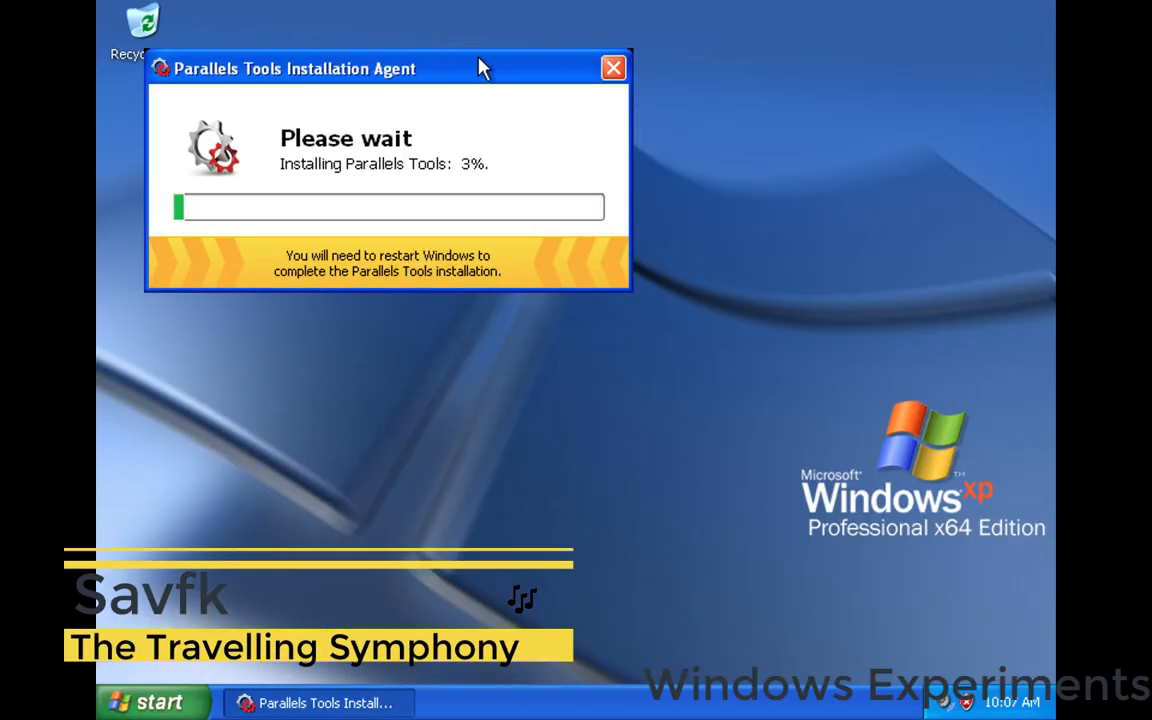
pyautogui.moveTo(492, 55); pyautogui.dragTo(714, 134)
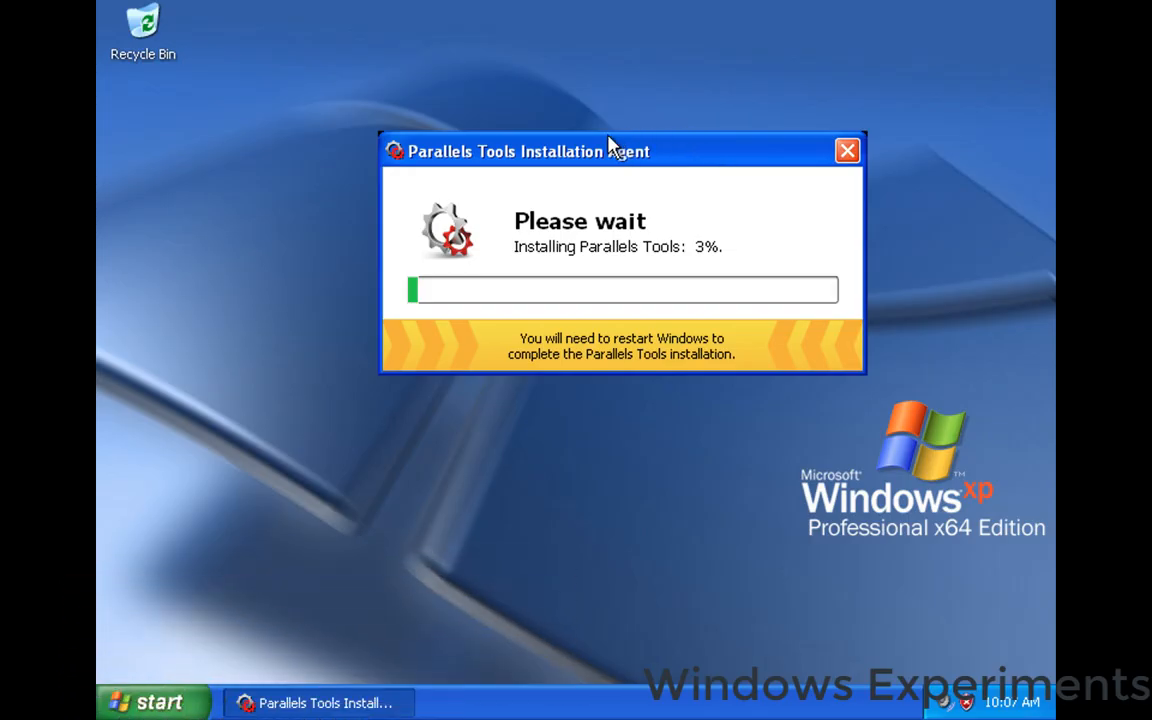
pyautogui.moveTo(630, 149); pyautogui.dragTo(614, 158)
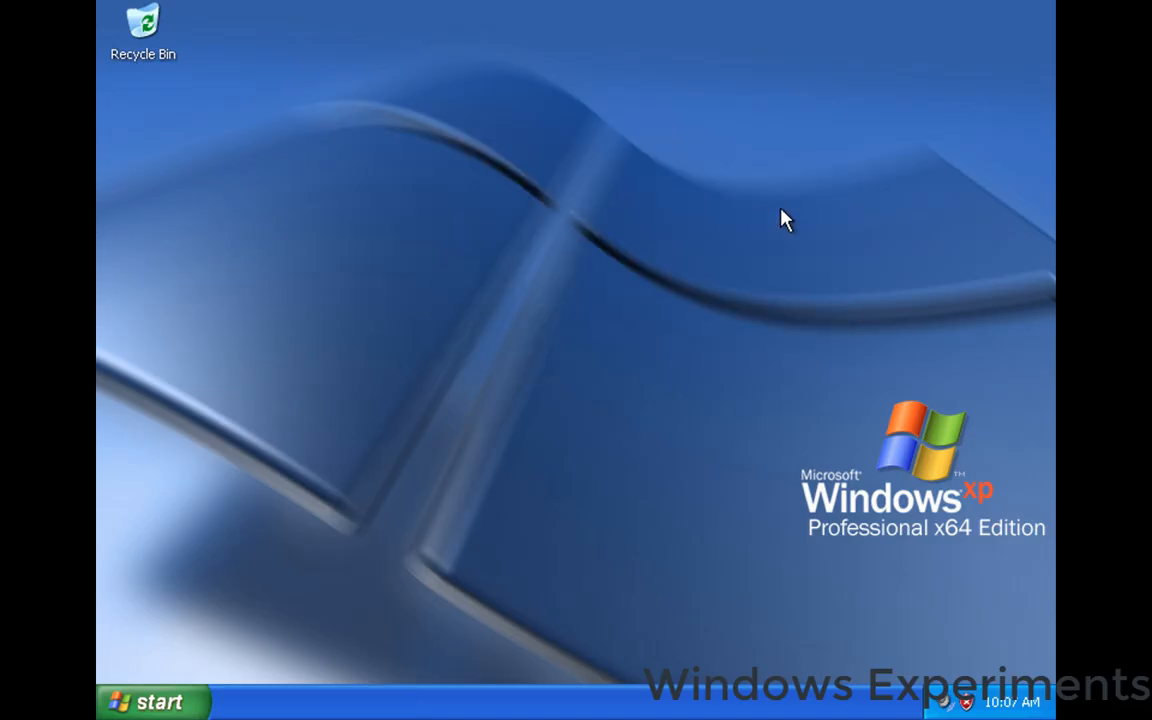
# Restart Windows XP from within the virtual machine.
pyautogui.click(152, 702)
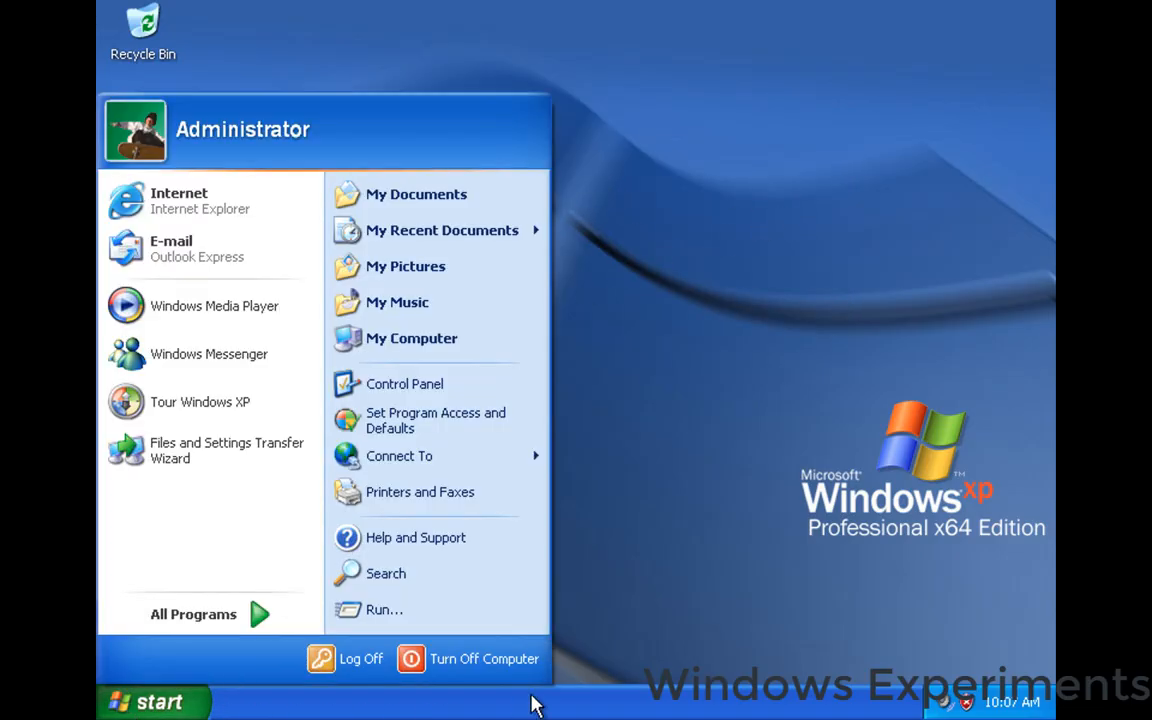
pyautogui.click(499, 657)
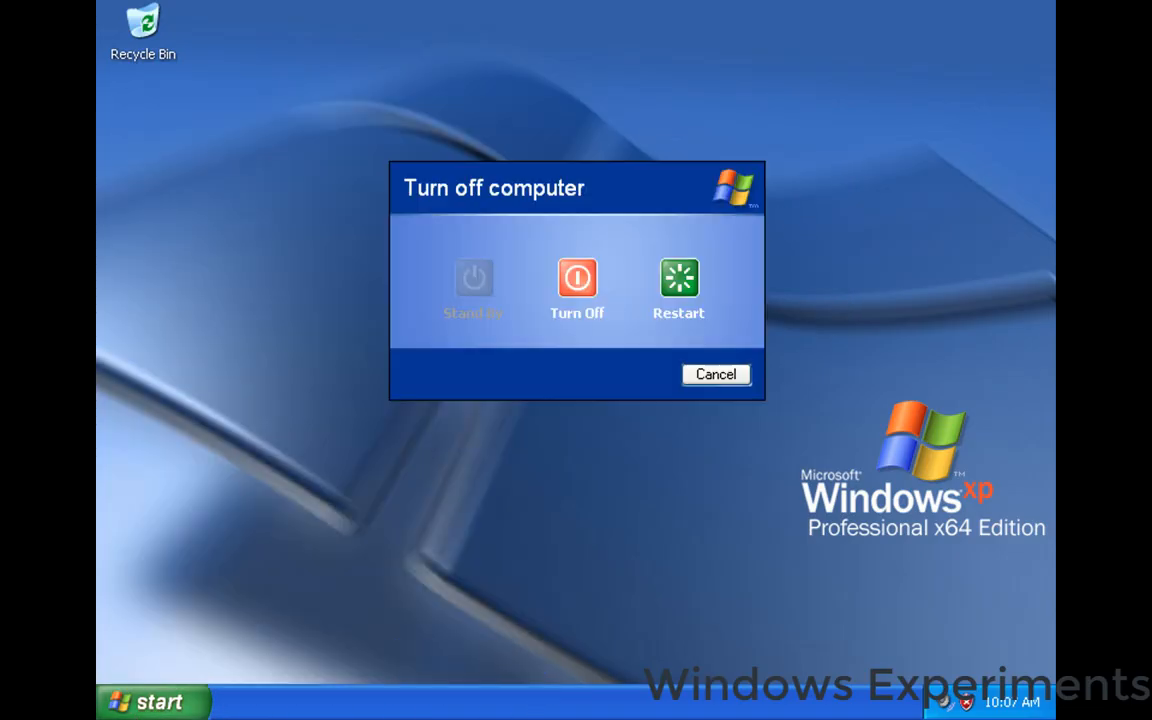
pyautogui.click(676, 275)
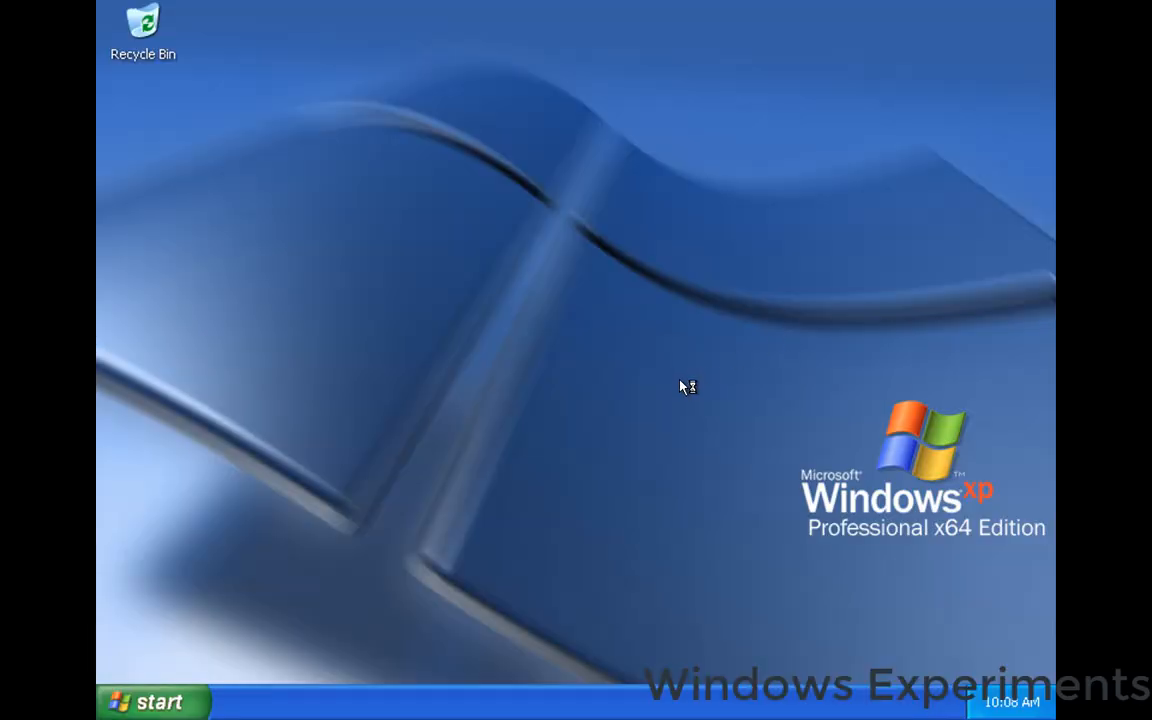
# Run the Parallels Tools installer from drive D: again and restart Windows once the installation completes.
pyautogui.press('super')
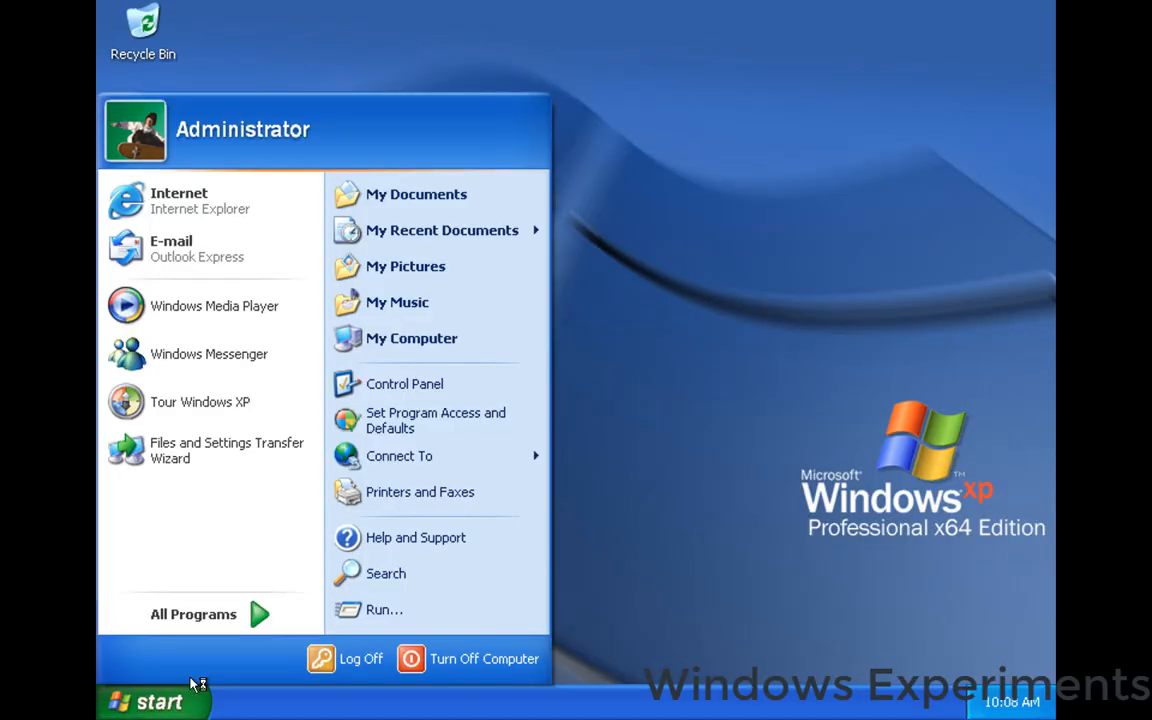
pyautogui.click(473, 338)
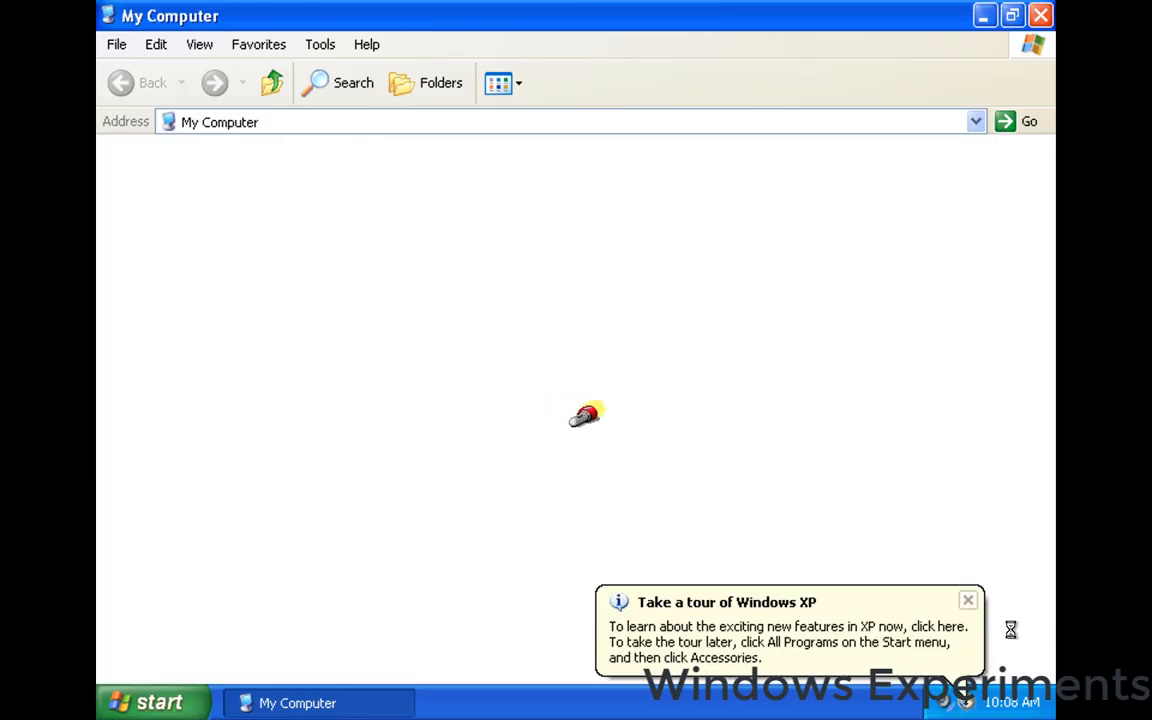
pyautogui.click(968, 601)
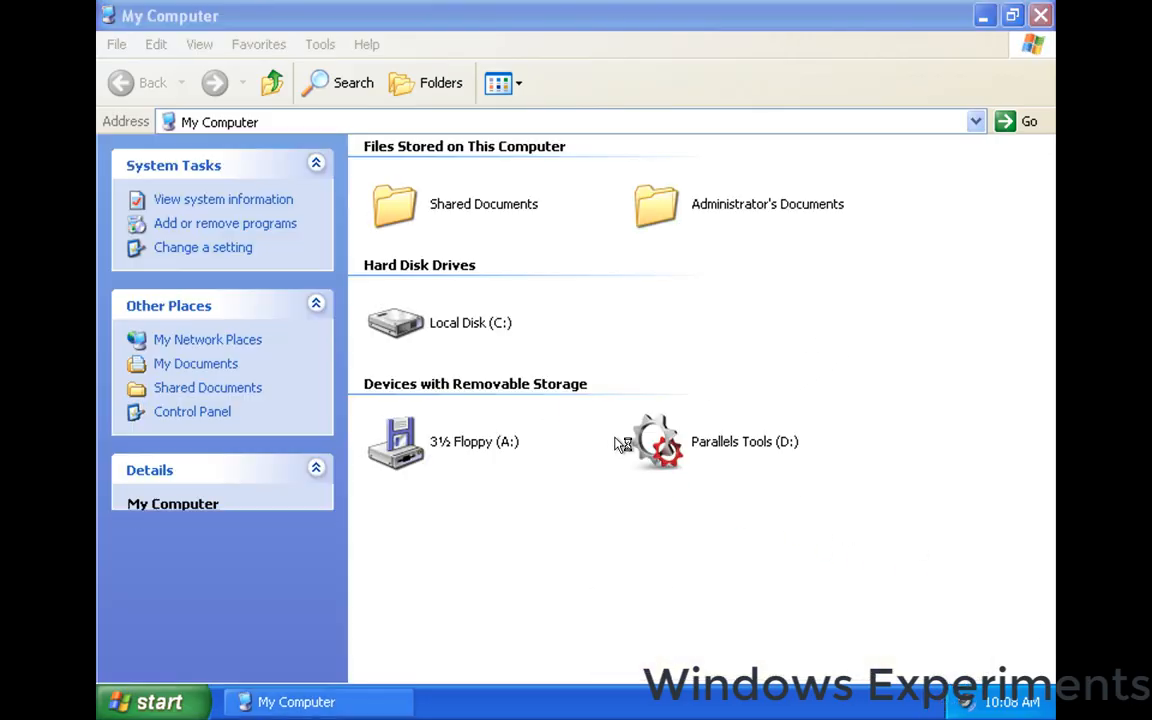
pyautogui.doubleClick(695, 450)
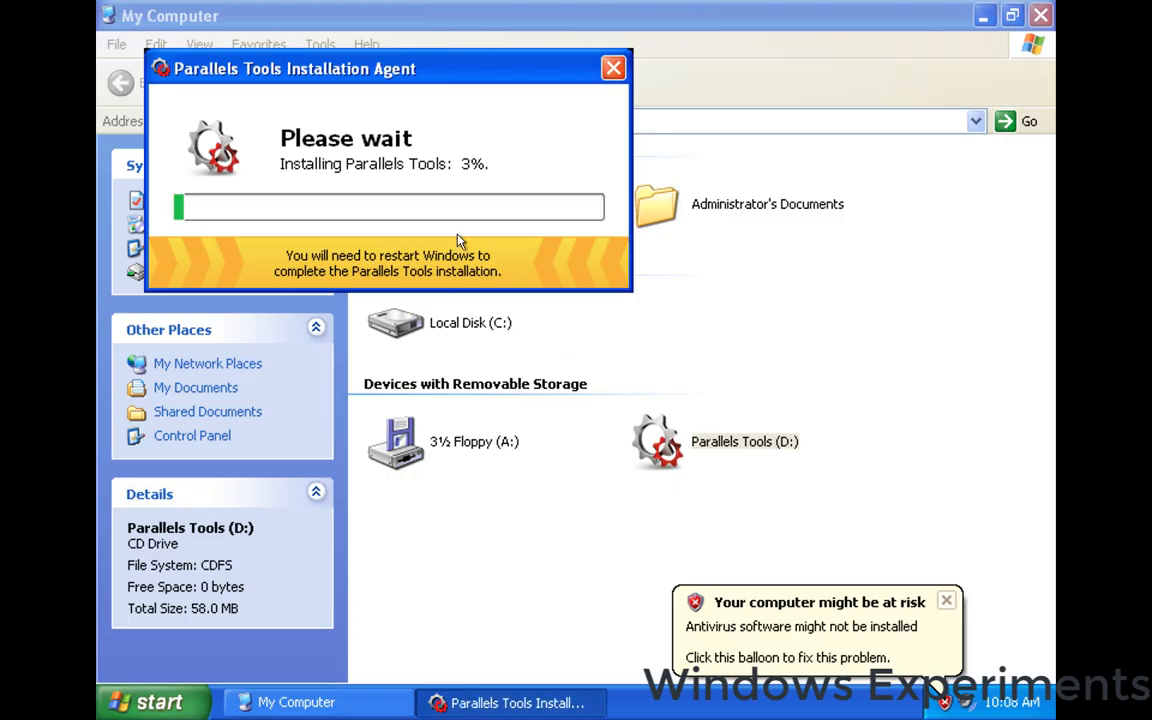
pyautogui.click(948, 602)
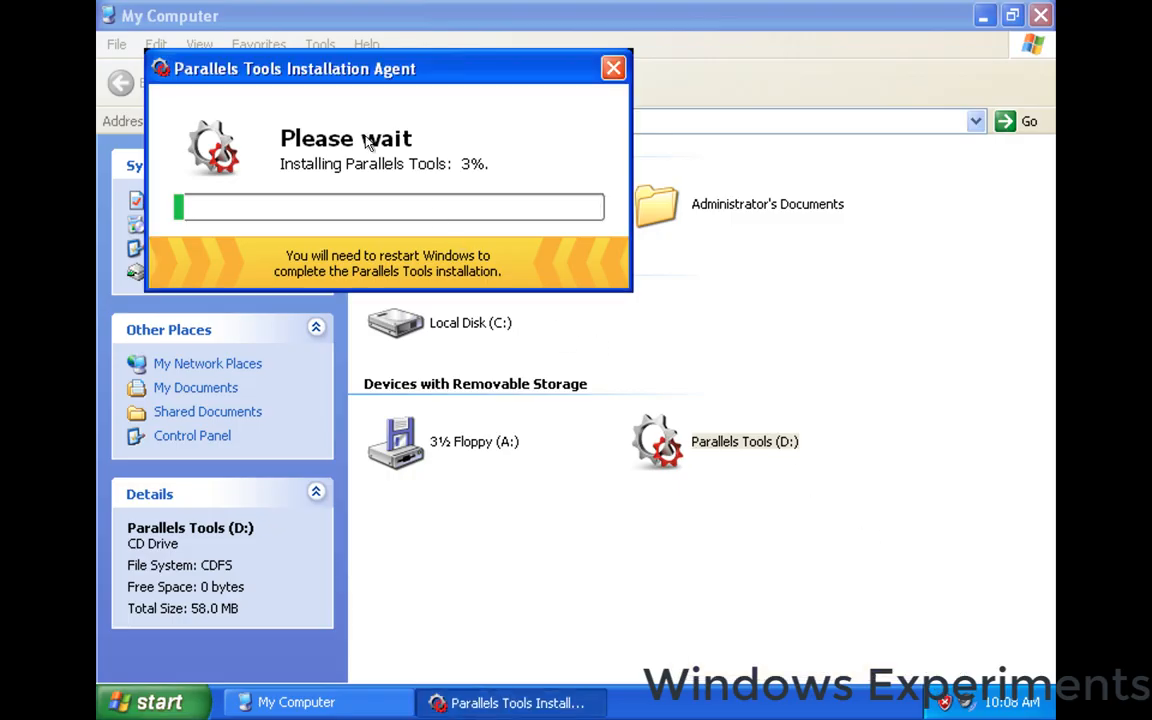
pyautogui.click(1041, 16)
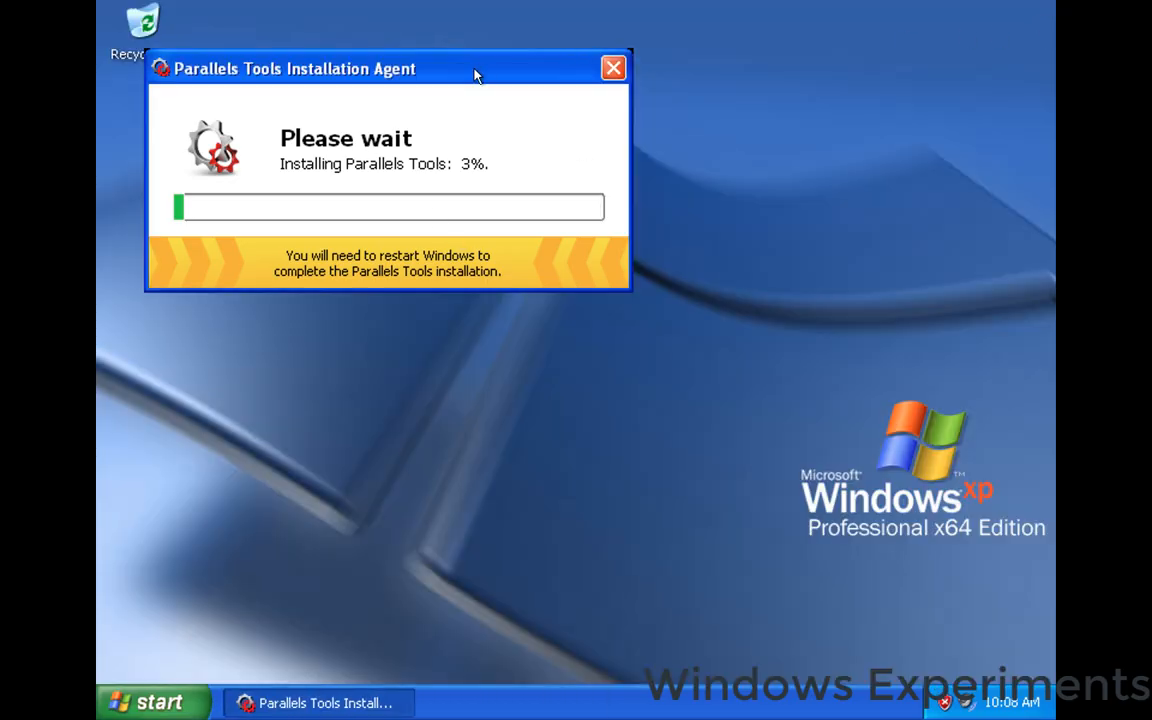
pyautogui.moveTo(476, 72); pyautogui.dragTo(725, 217)
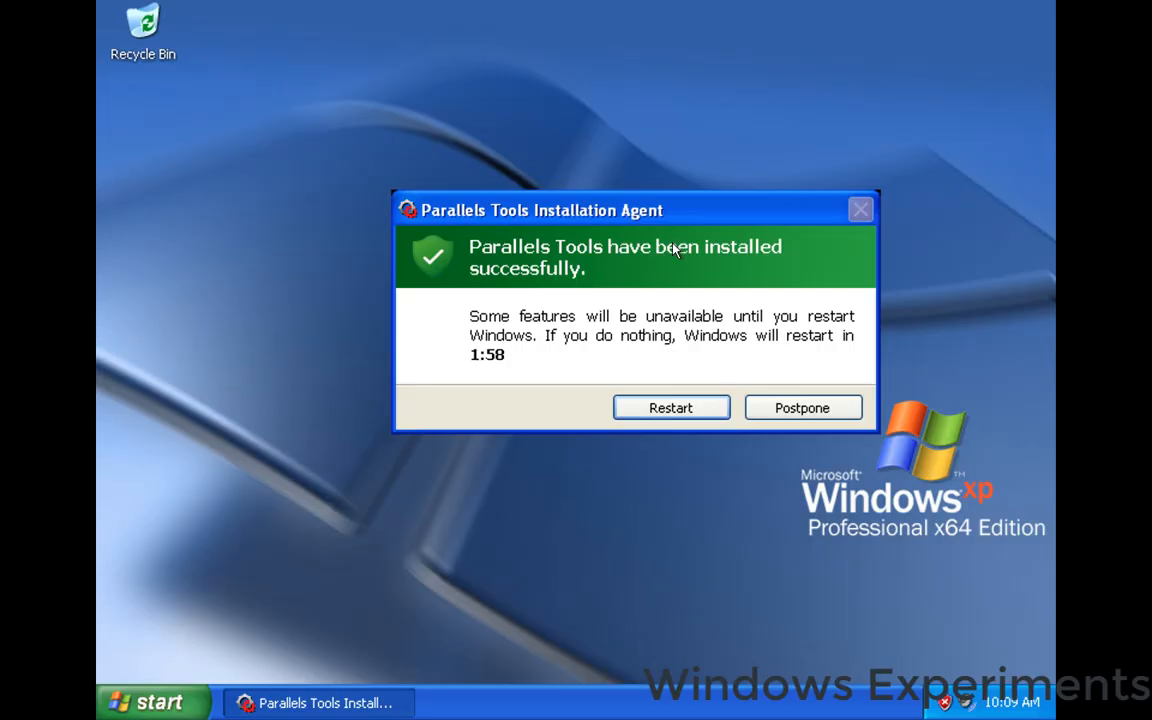
pyautogui.click(680, 412)
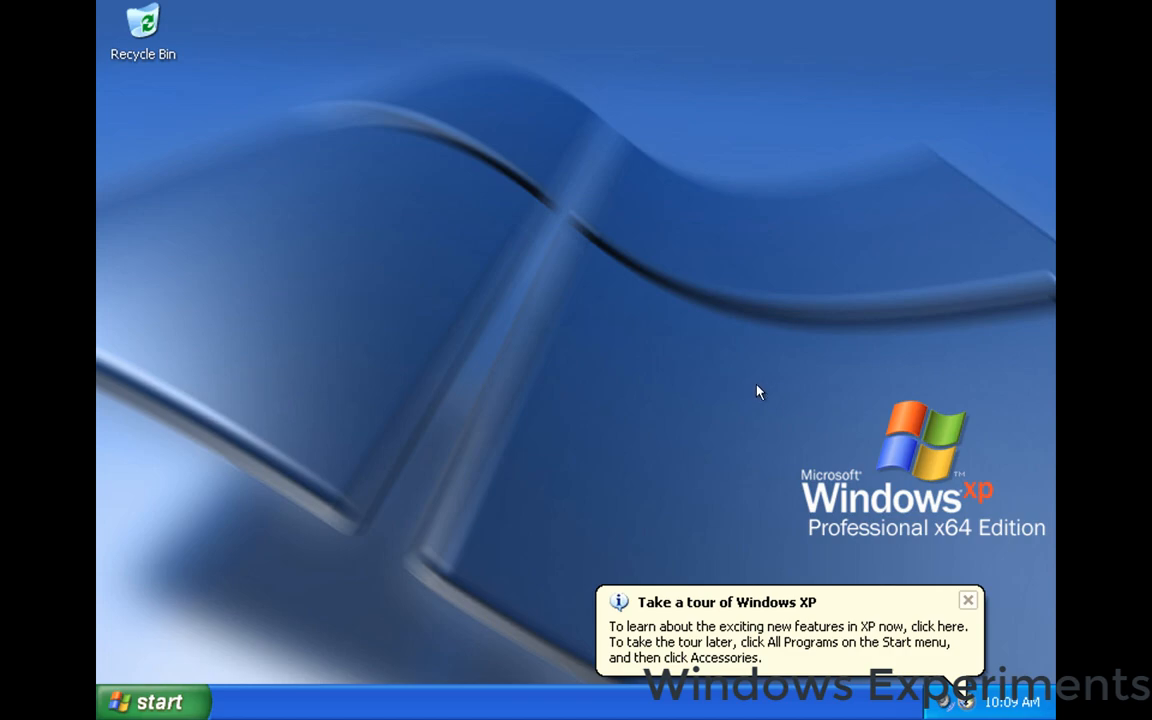
# Dismiss the Windows tour notification, centre the relaunched Parallels Tools Installation Agent, and restart Windows when its installation completes.
pyautogui.click(969, 602)
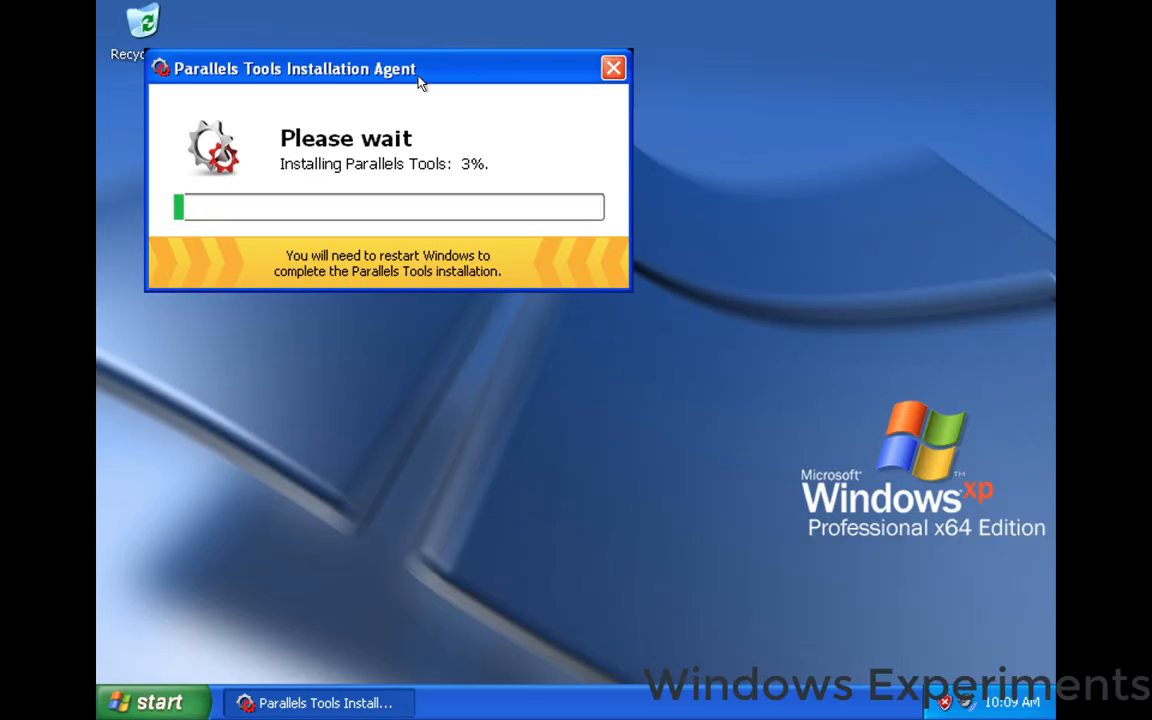
pyautogui.moveTo(419, 71); pyautogui.dragTo(640, 188)
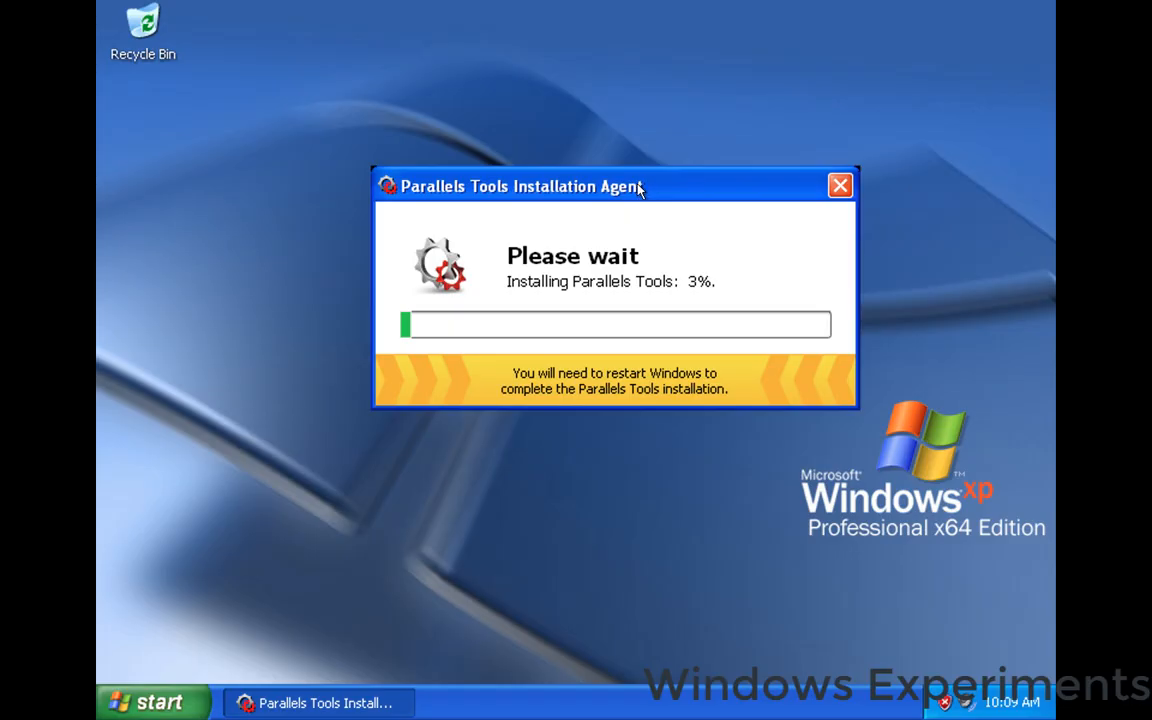
pyautogui.click(699, 214)
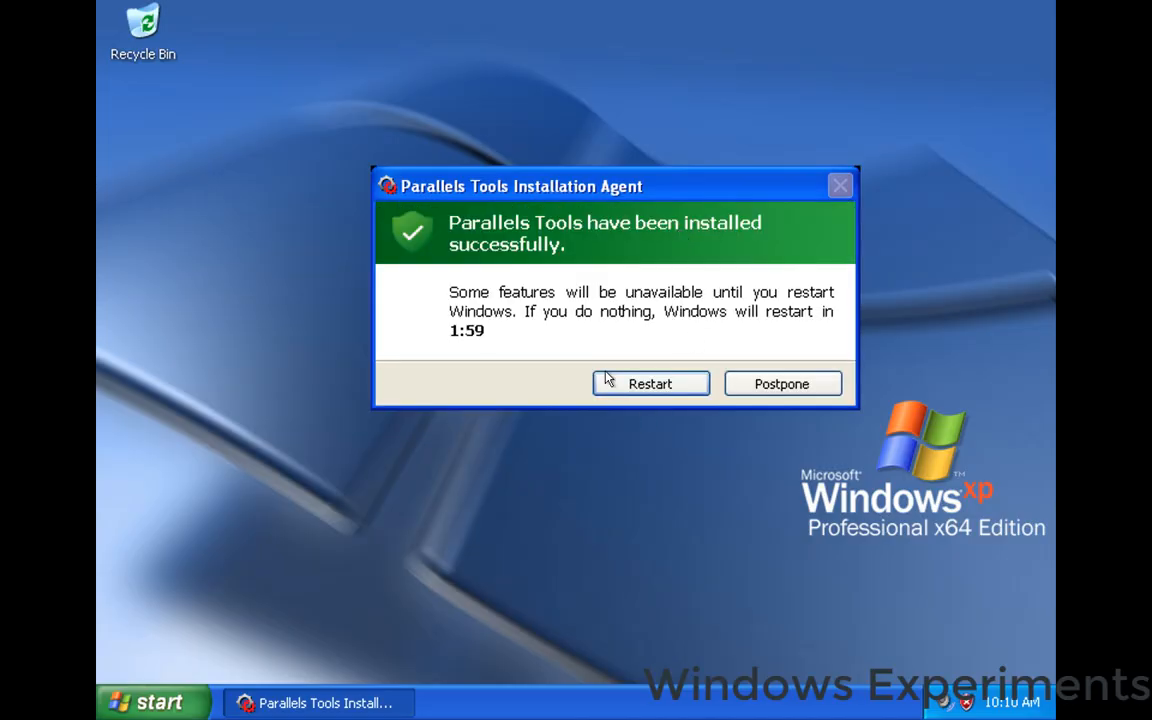
pyautogui.click(661, 390)
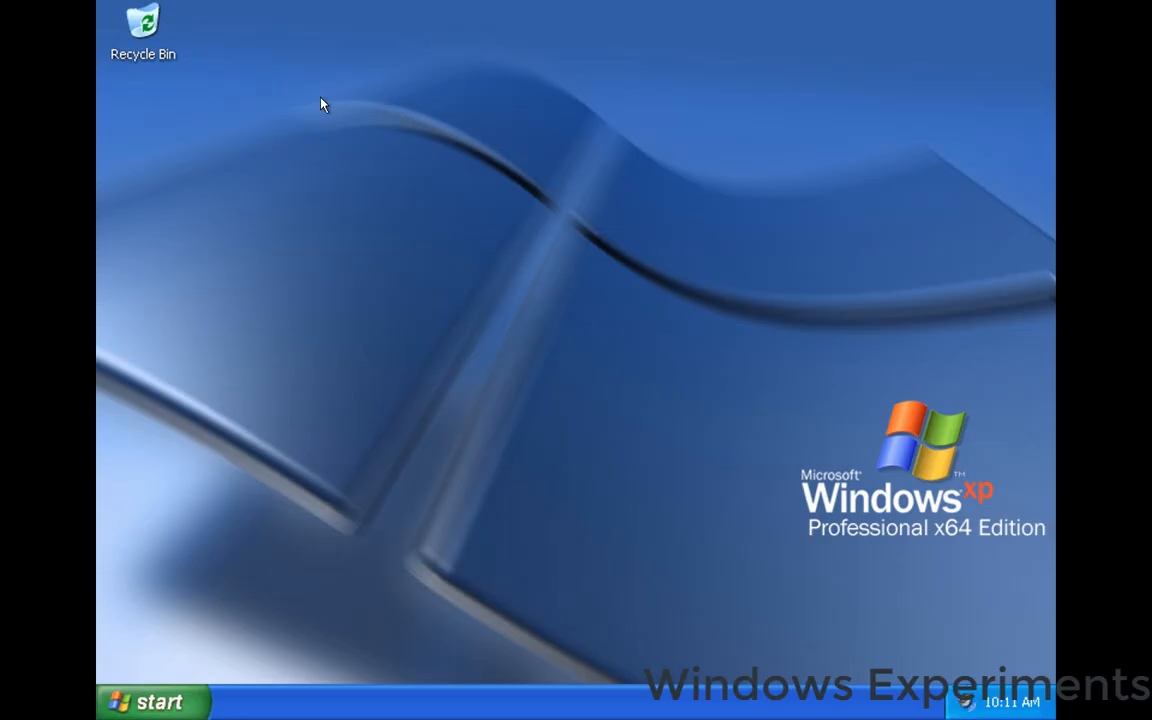
pyautogui.moveTo(321, 98); pyautogui.dragTo(703, 309)
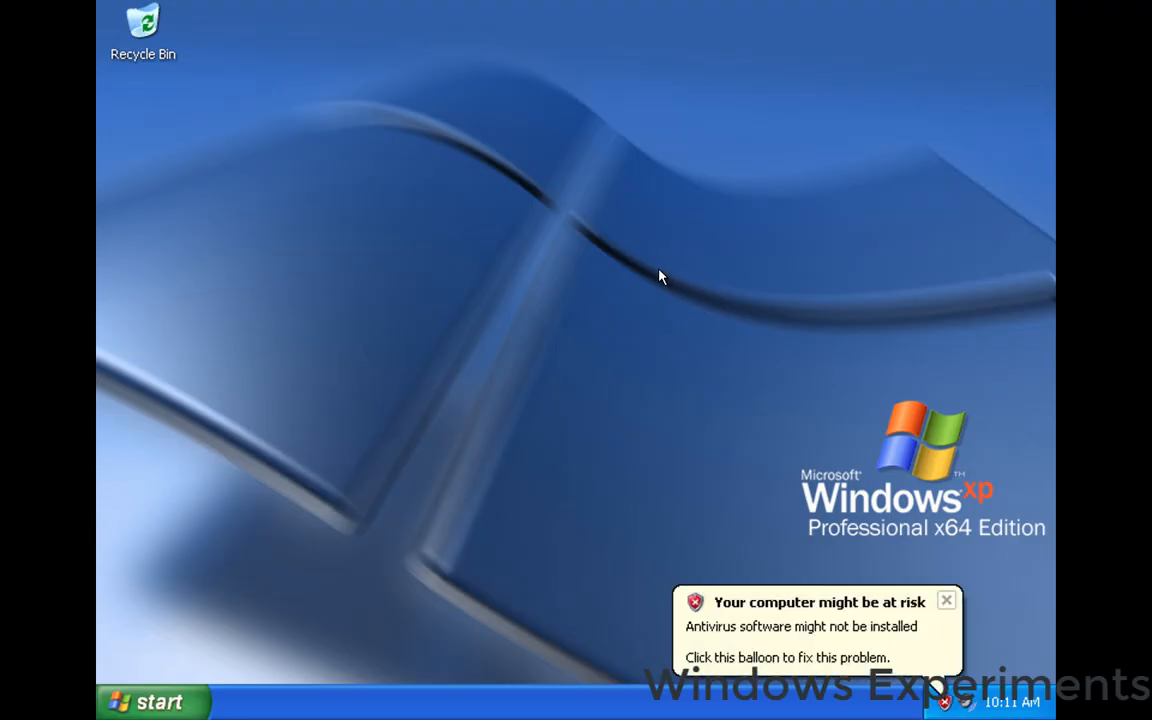
pyautogui.click(607, 246)
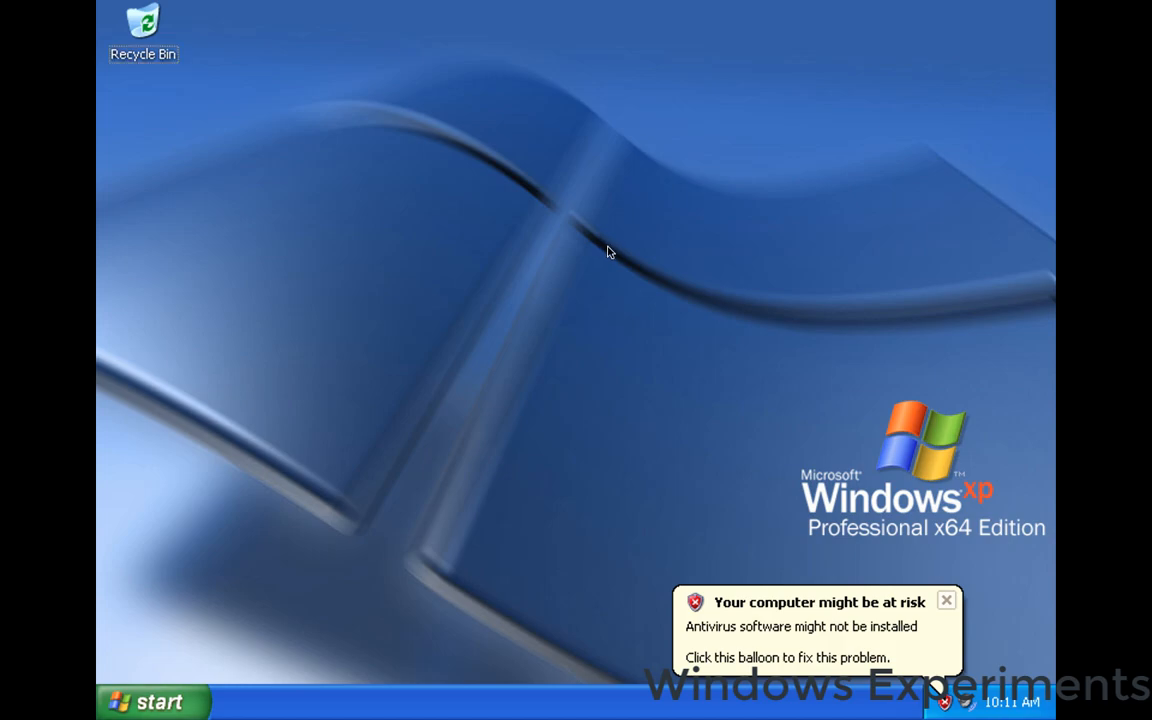
pyautogui.click(773, 8)
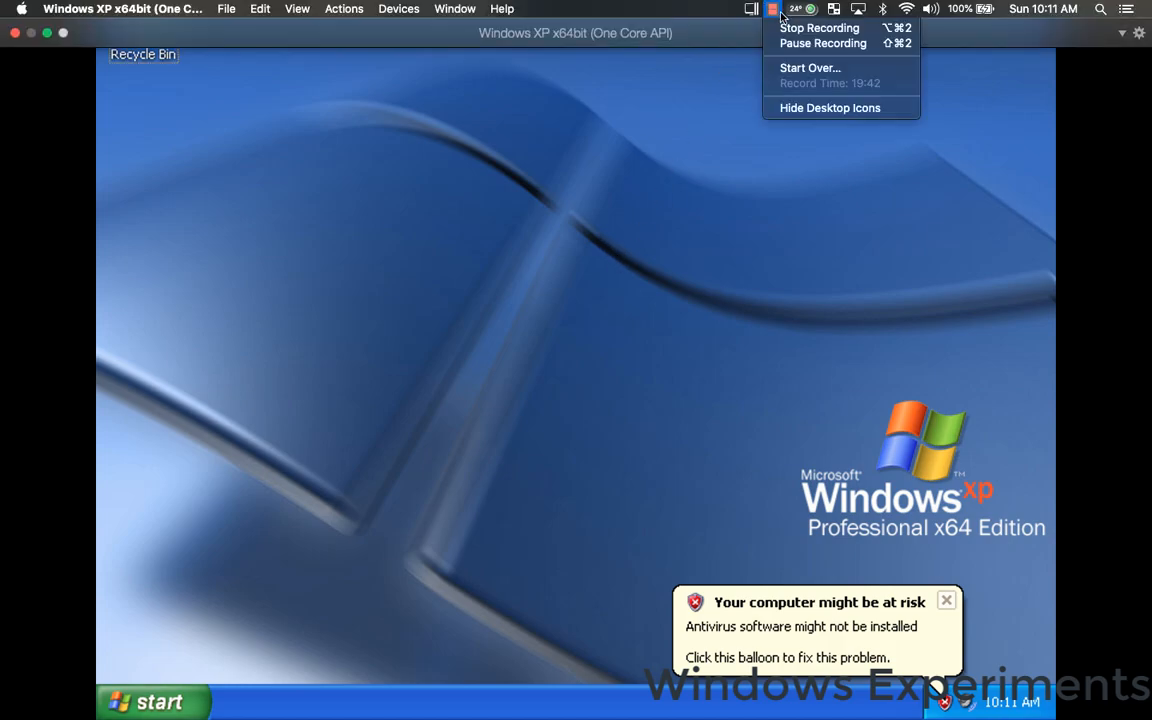
pyautogui.click(805, 28)
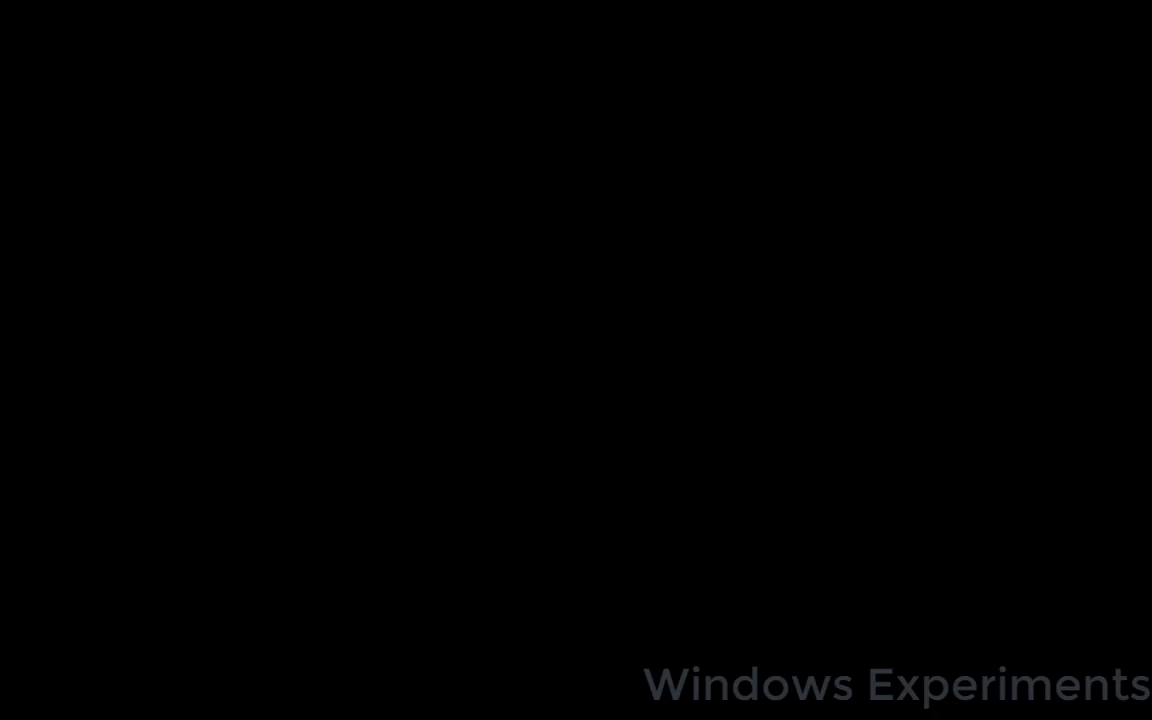